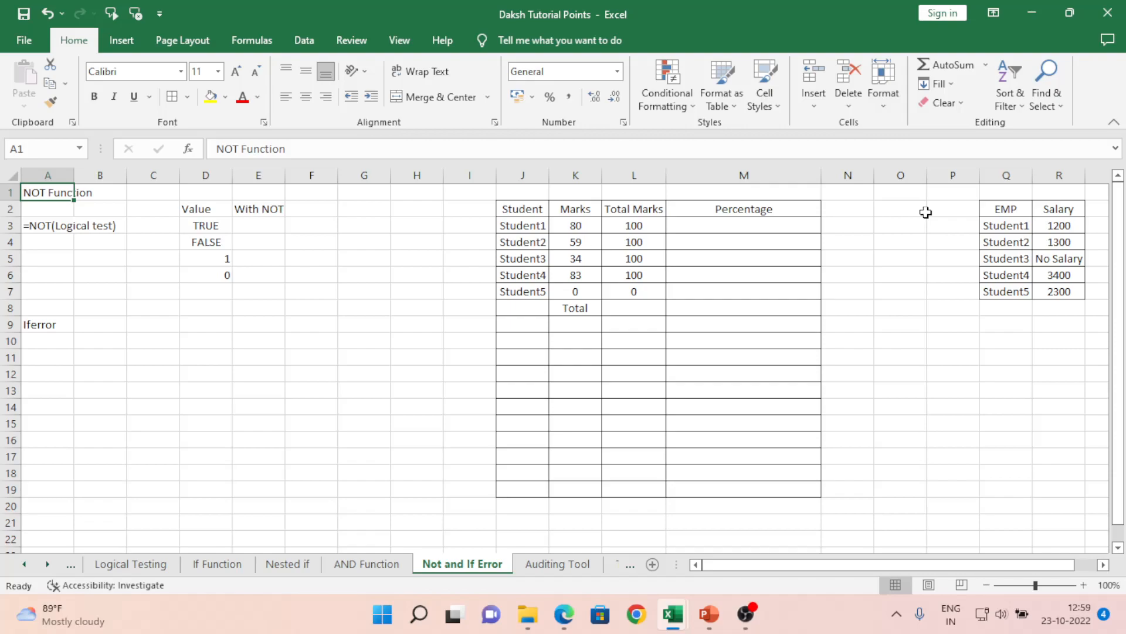
Step: In E3, enter the formula =NOT(D3) to negate the TRUE value beside it
{"action": "key", "text": "Right"}
{"action": "key", "text": "Right"}
{"action": "key", "text": "Down"}
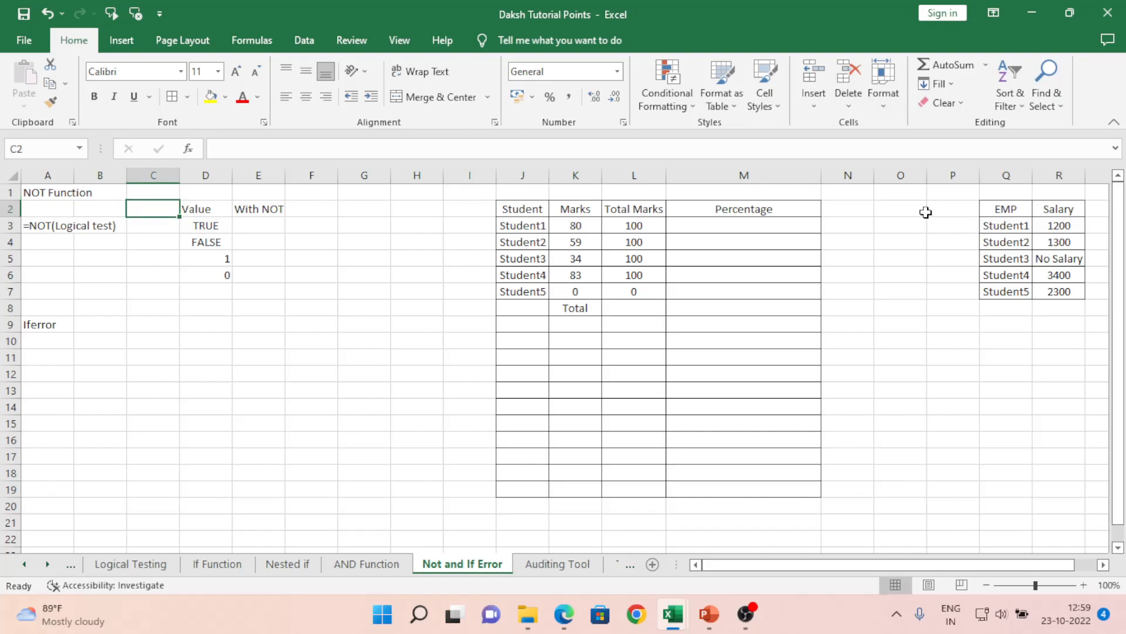
{"action": "key", "text": "Right"}
{"action": "key", "text": "Down"}
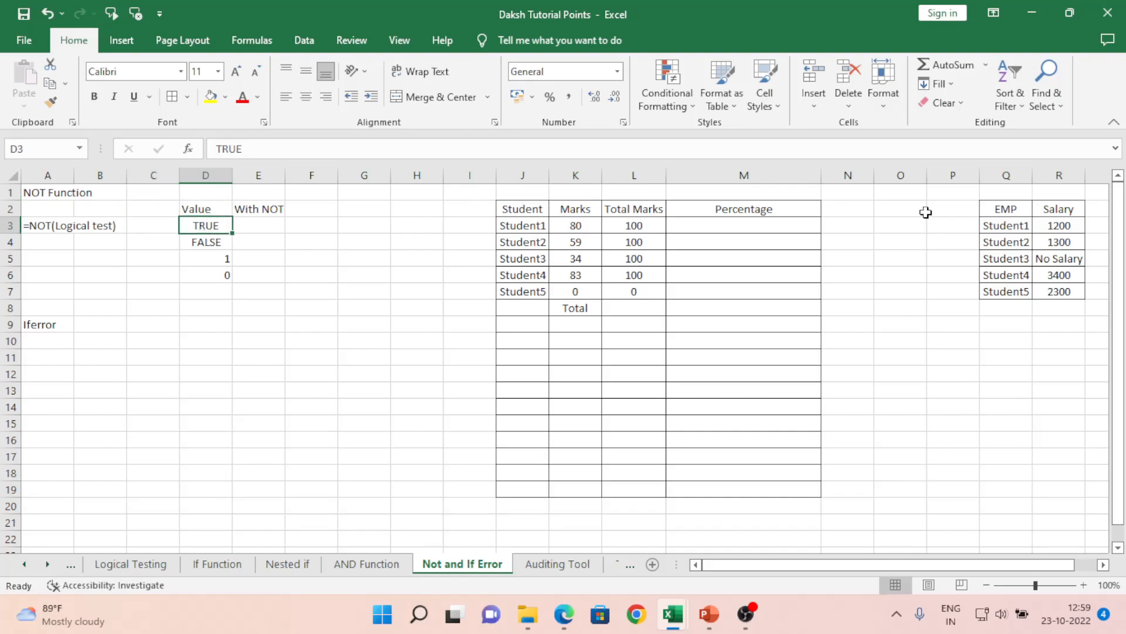
{"action": "key", "text": "Right"}
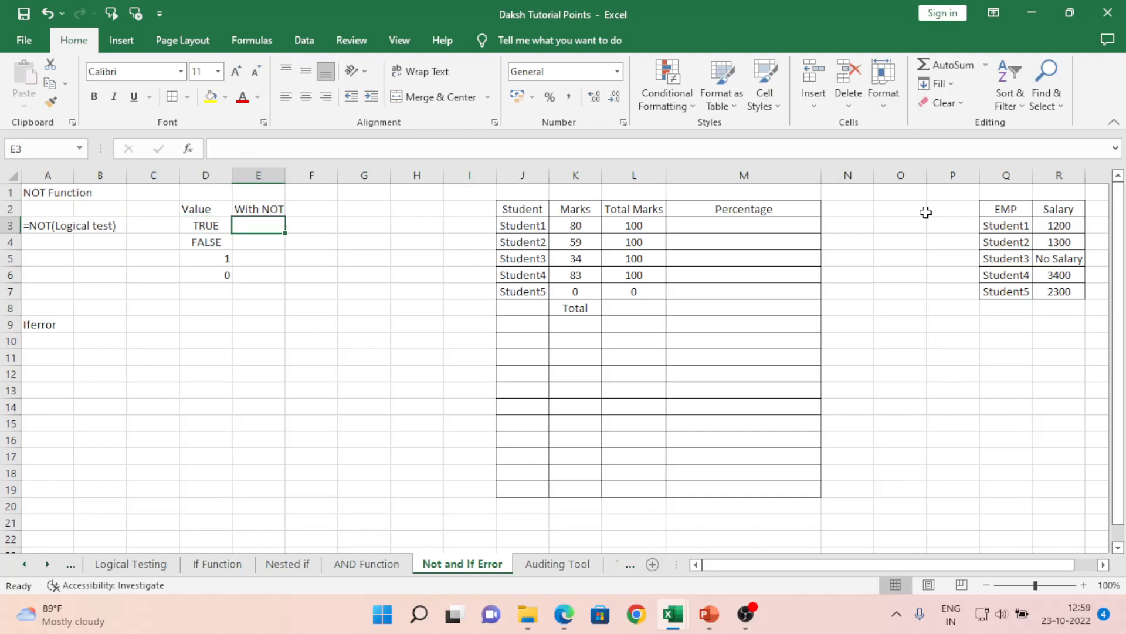
{"action": "type", "text": "="}
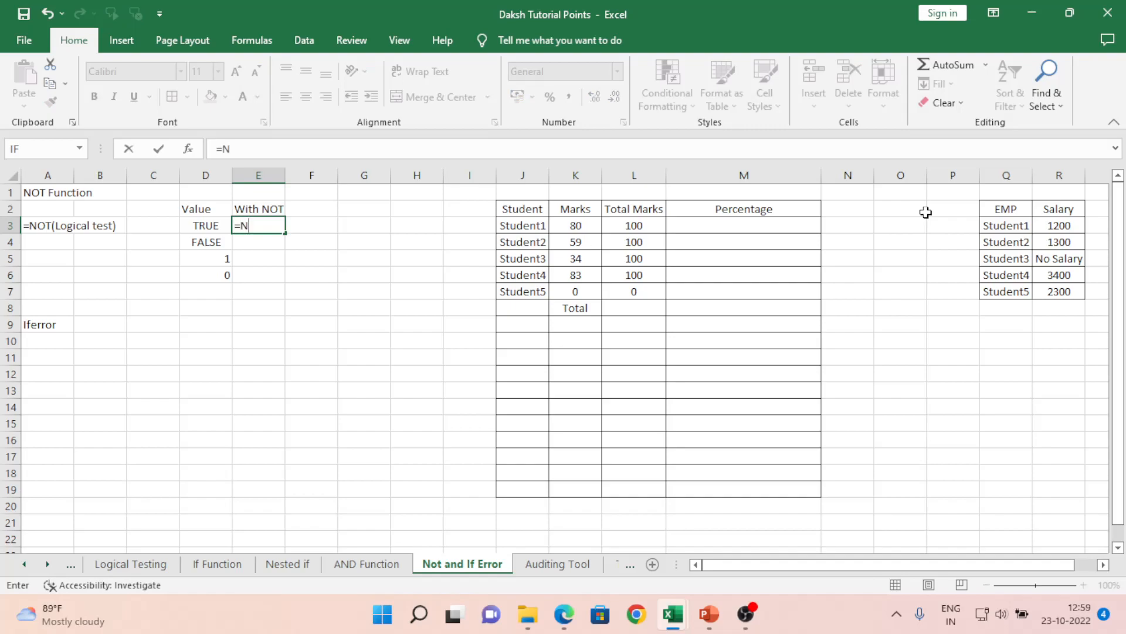
{"action": "type", "text": "NOt"}
{"action": "key", "text": "Tab"}
{"action": "key", "text": "Left"}
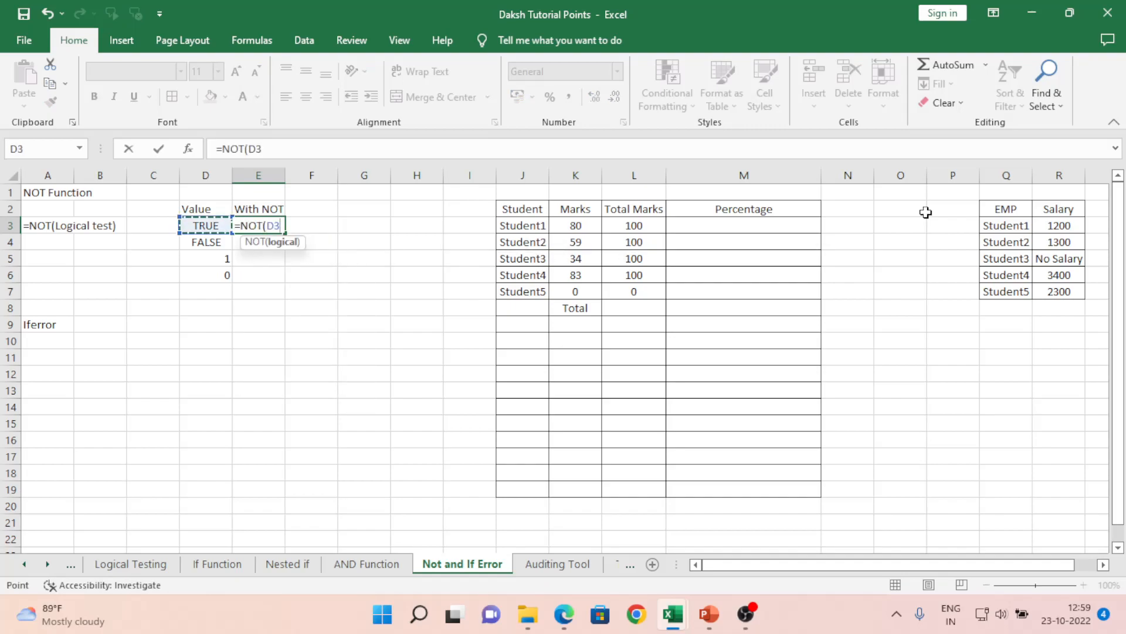
{"action": "key", "text": "Return"}
{"action": "key", "text": "Up"}
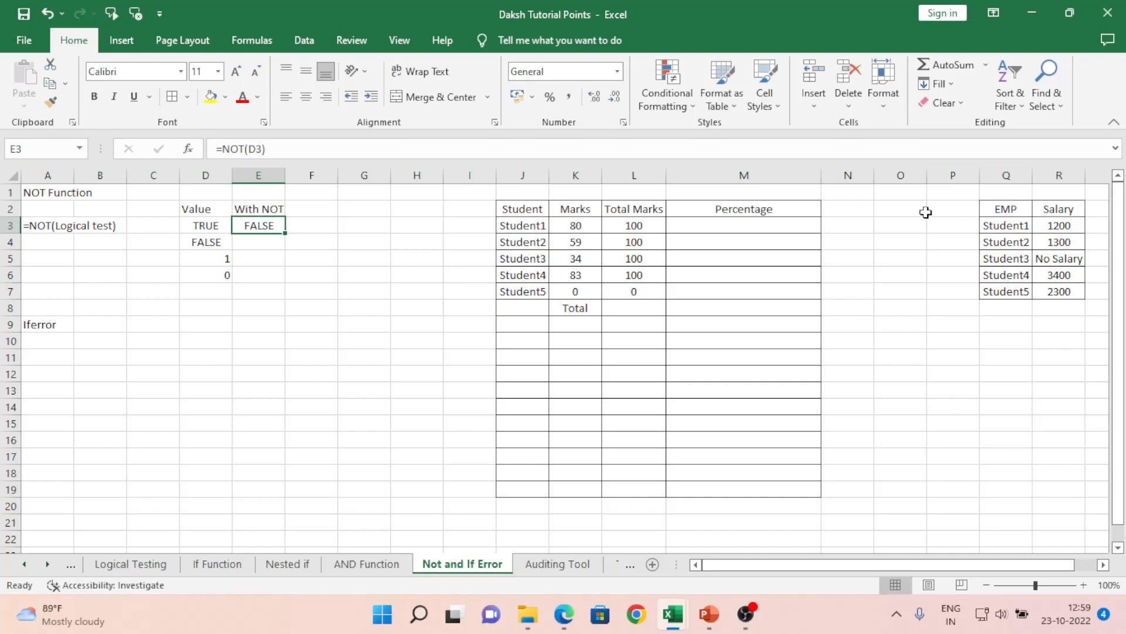
Step: Fill the NOT formula from E3 down into E4 for the FALSE value
{"action": "key", "text": "Down"}
{"action": "key", "text": "ctrl+d"}
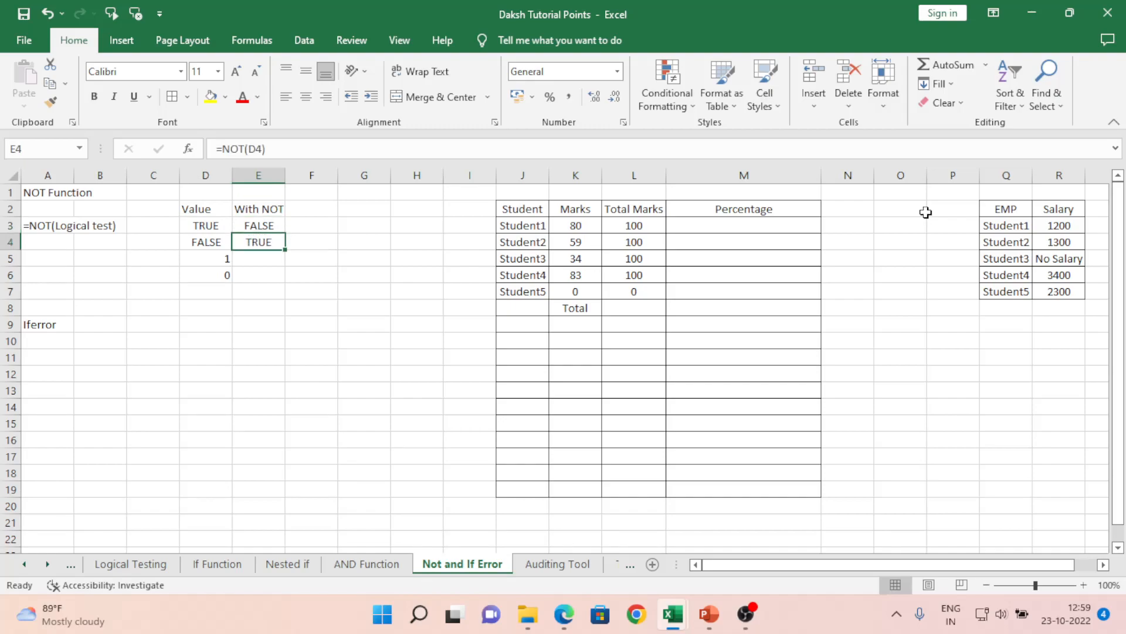
{"action": "key", "text": "Left"}
{"action": "key", "text": "Right"}
Step: Enter the formula =NOT(5=5) in A6, below the NOT syntax note
{"action": "key", "text": "Left"}
{"action": "key", "text": "Left"}
{"action": "key", "text": "Left"}
{"action": "key", "text": "Left"}
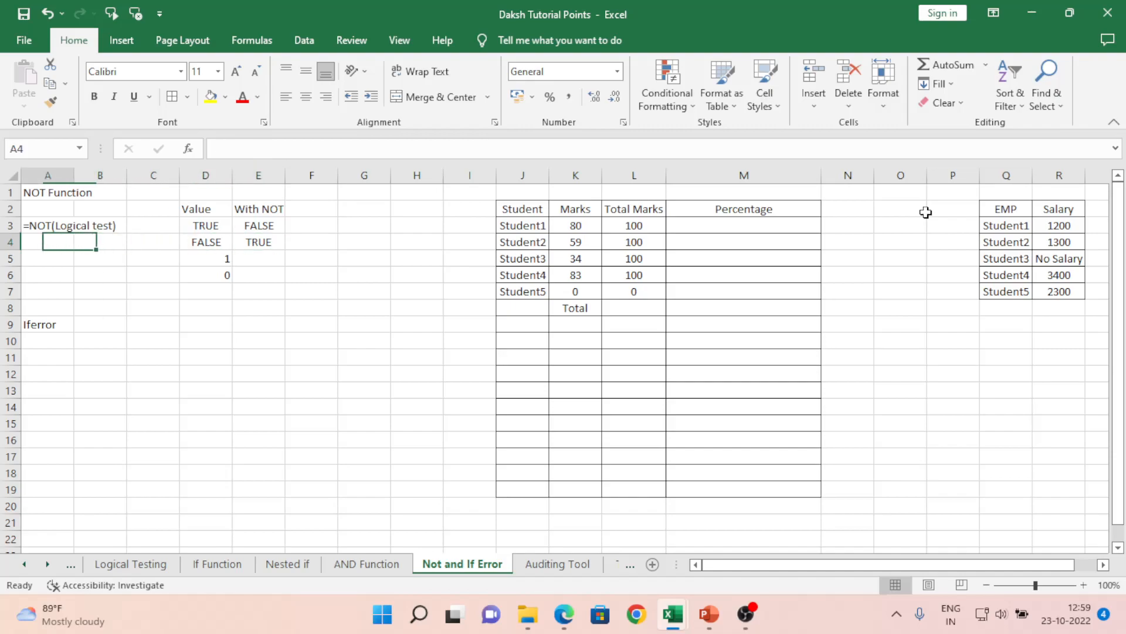
{"action": "key", "text": "Up"}
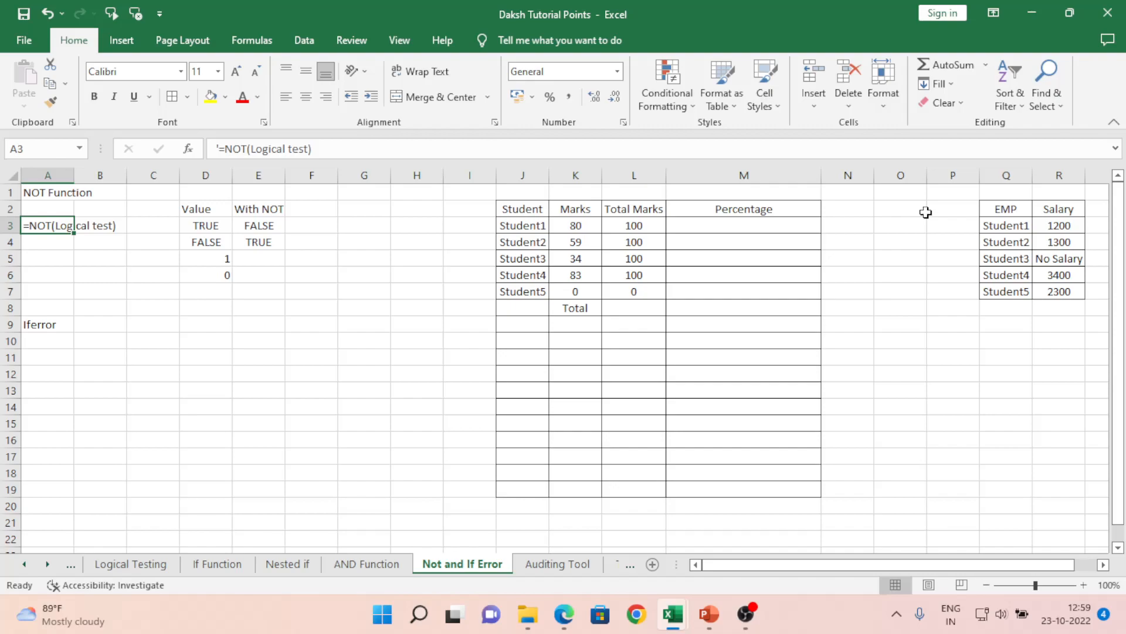
{"action": "key", "text": "Down"}
{"action": "key", "text": "Down"}
{"action": "key", "text": "Down"}
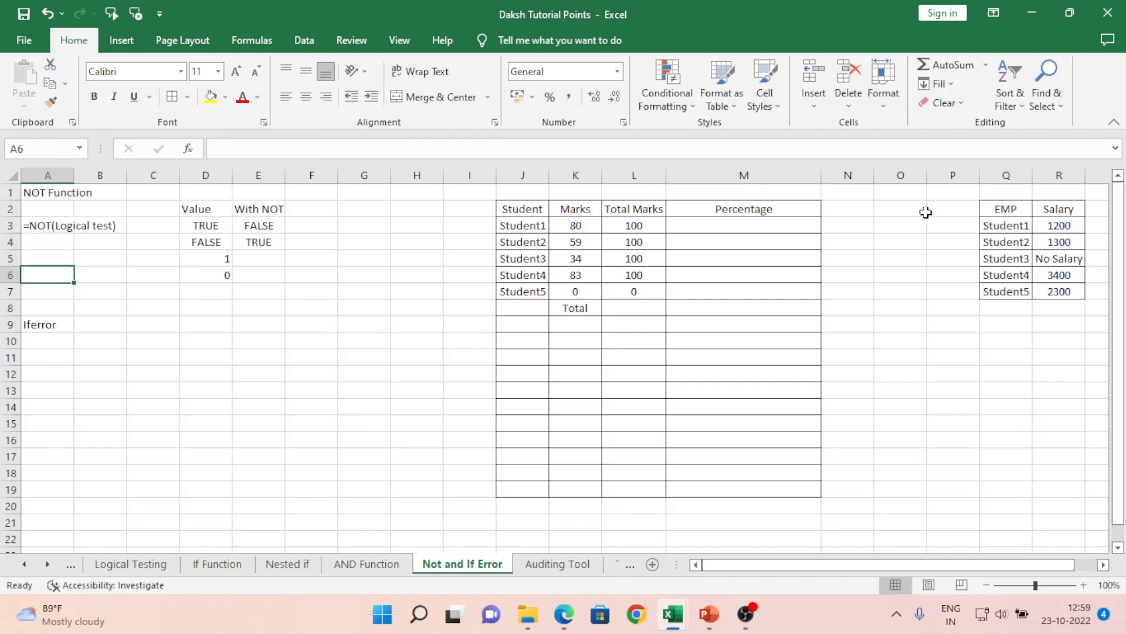
{"action": "type", "text": "="}
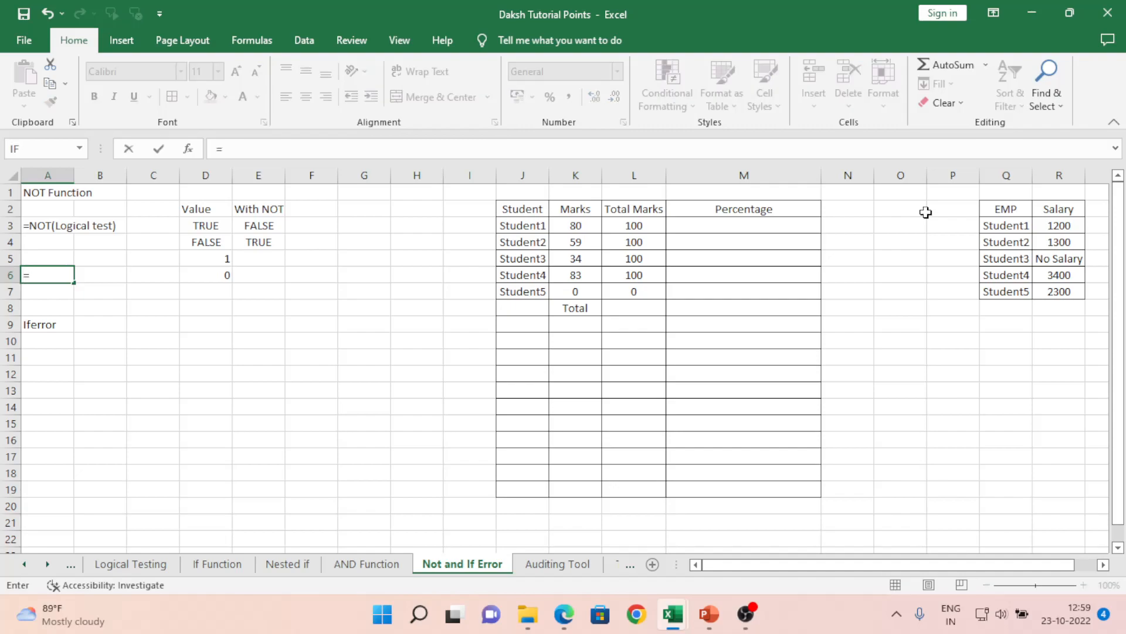
{"action": "type", "text": "not"}
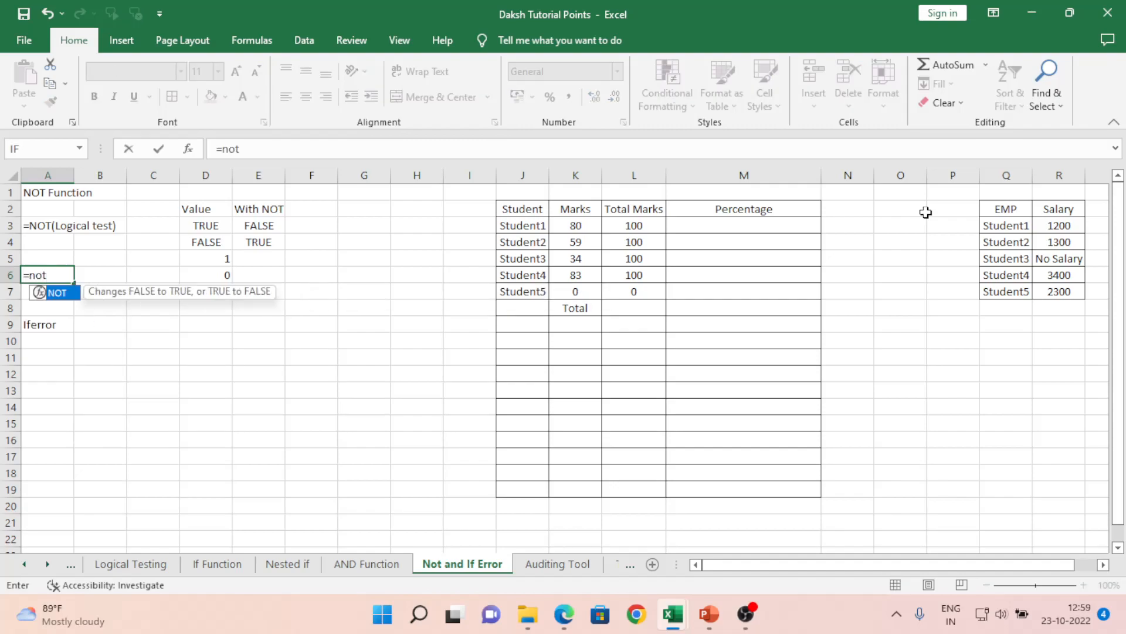
{"action": "type", "text": "("}
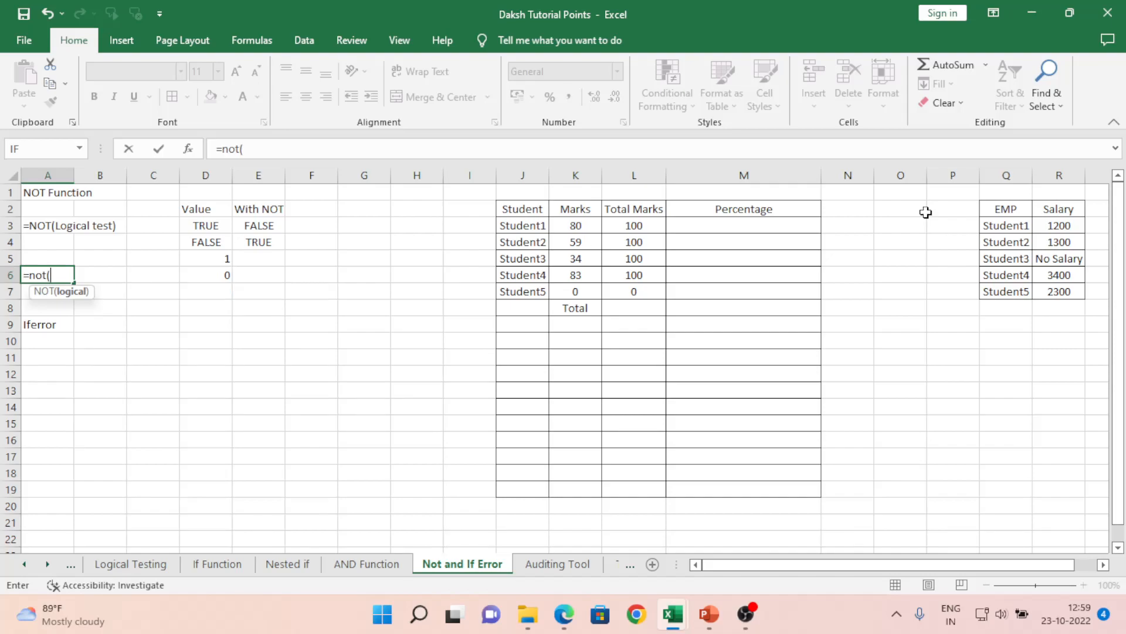
{"action": "type", "text": "5=5)"}
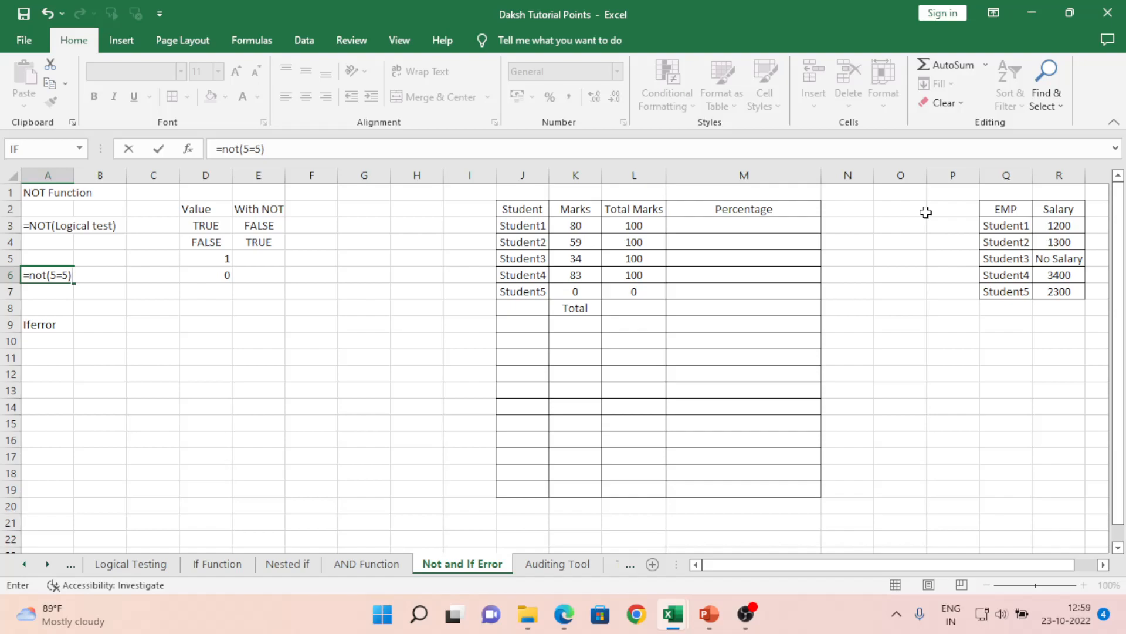
{"action": "key", "text": "Return"}
Step: Enter the plain comparison =5=5 in B6 for contrast with the NOT formula beside it
{"action": "key", "text": "Up"}
{"action": "key", "text": "Right"}
{"action": "type", "text": "=5=5"}
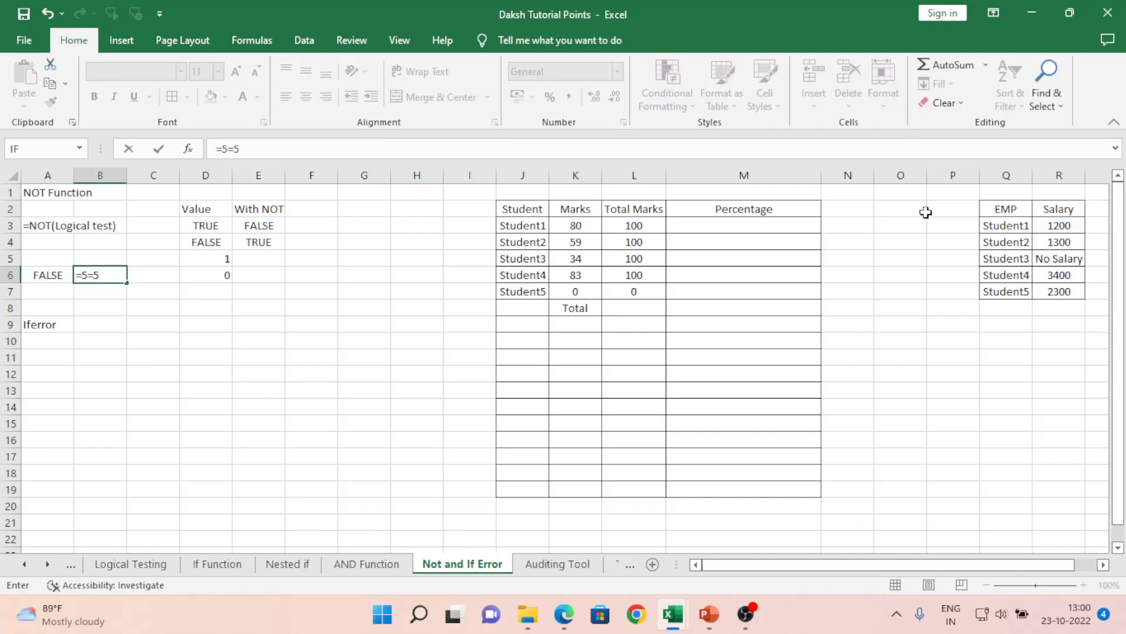
{"action": "key", "text": "Return"}
{"action": "key", "text": "Up"}
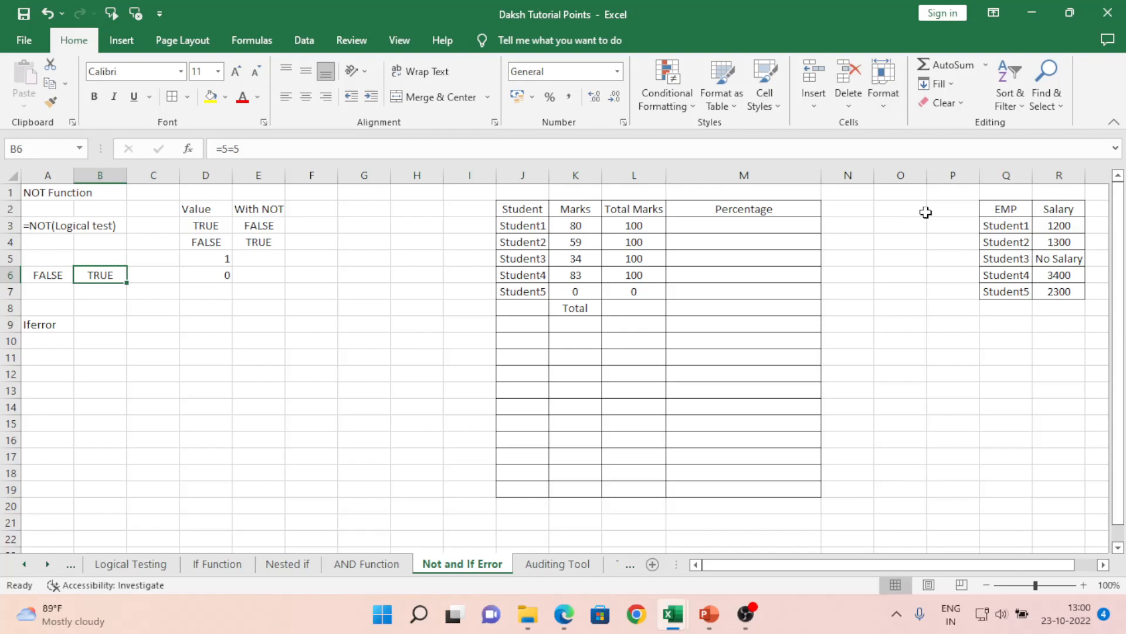
{"action": "key", "text": "Left"}
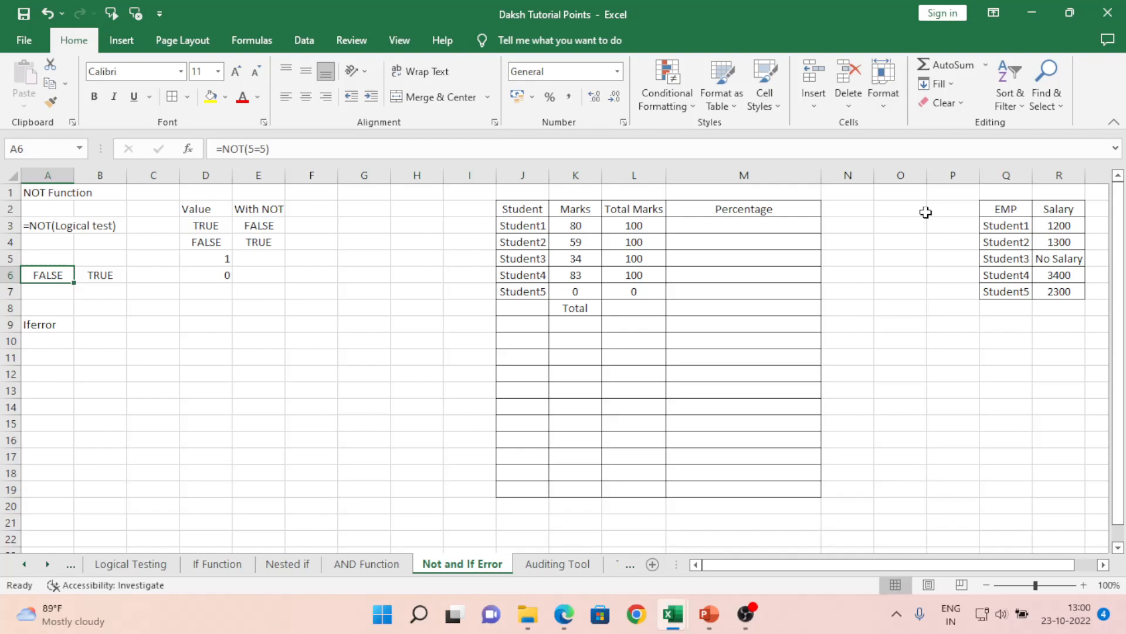
Step: Enter the formula =NOT(D5) in E5 to negate the numeric value 1
{"action": "key", "text": "Right"}
{"action": "key", "text": "Right"}
{"action": "key", "text": "Right"}
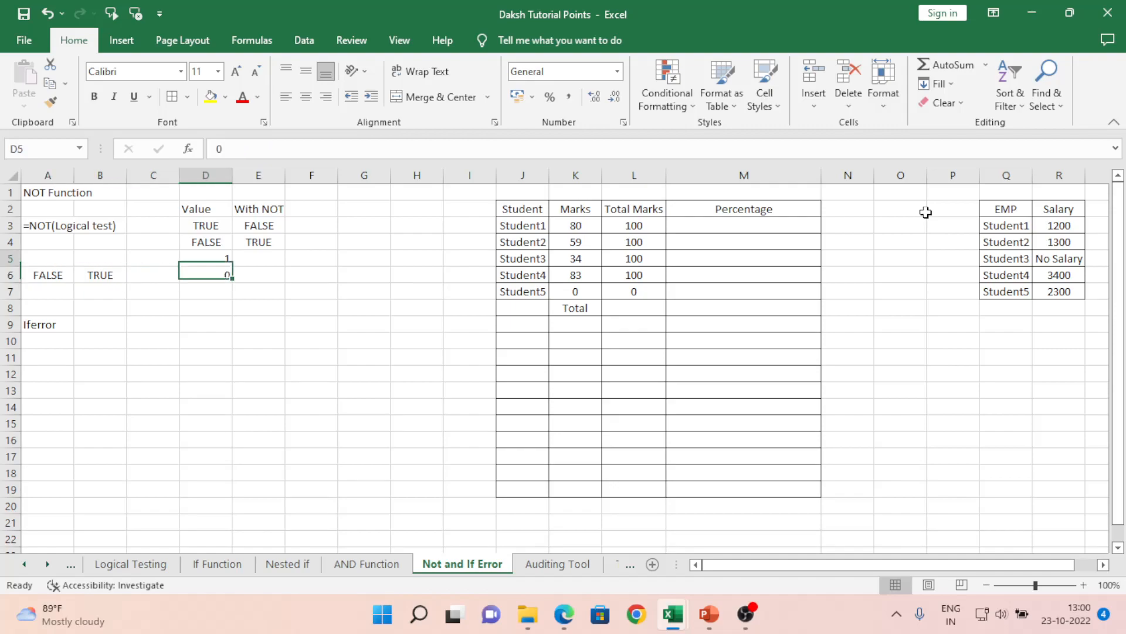
{"action": "key", "text": "Up"}
{"action": "key", "text": "Up"}
{"action": "key", "text": "Right"}
{"action": "key", "text": "Down"}
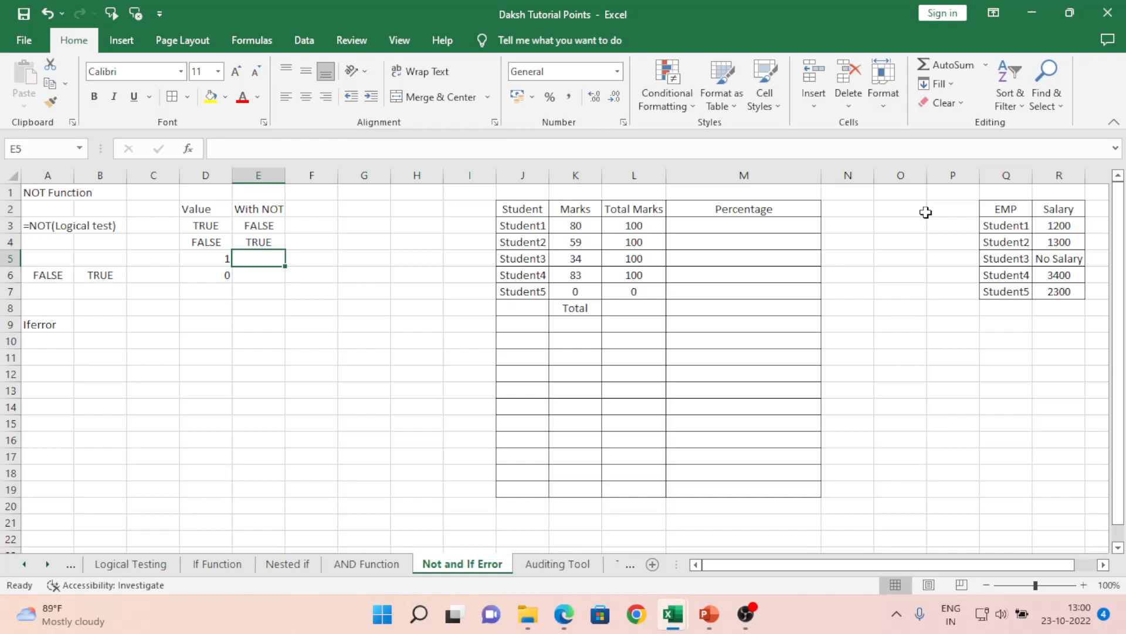
{"action": "key", "text": "Left"}
{"action": "key", "text": "Down"}
{"action": "key", "text": "Right"}
{"action": "key", "text": "Up"}
{"action": "type", "text": "="}
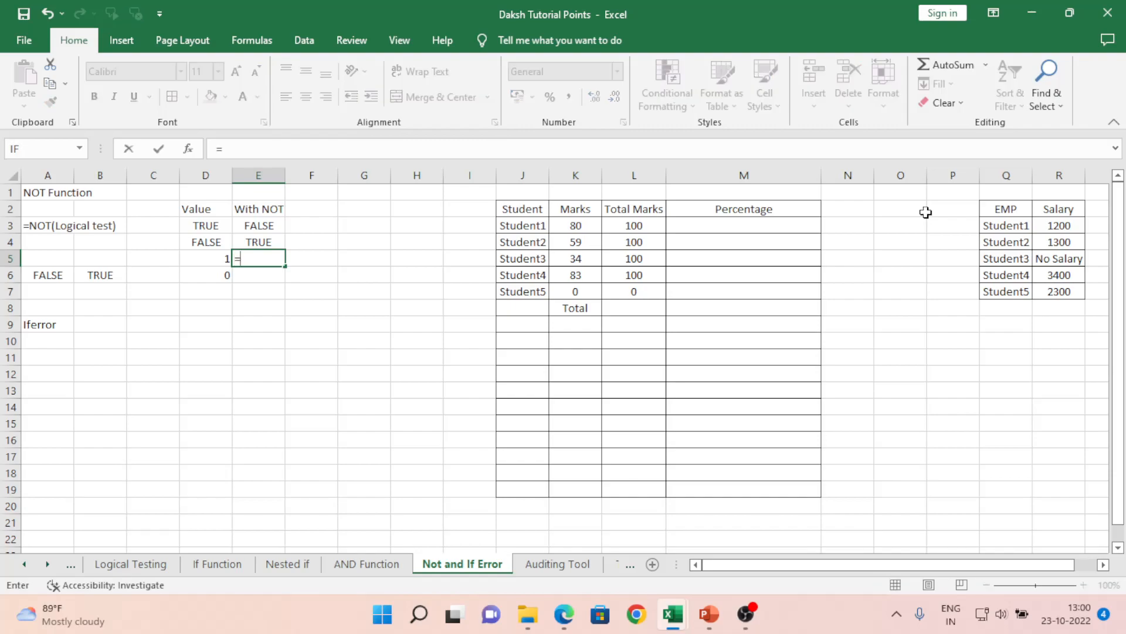
{"action": "type", "text": "not"}
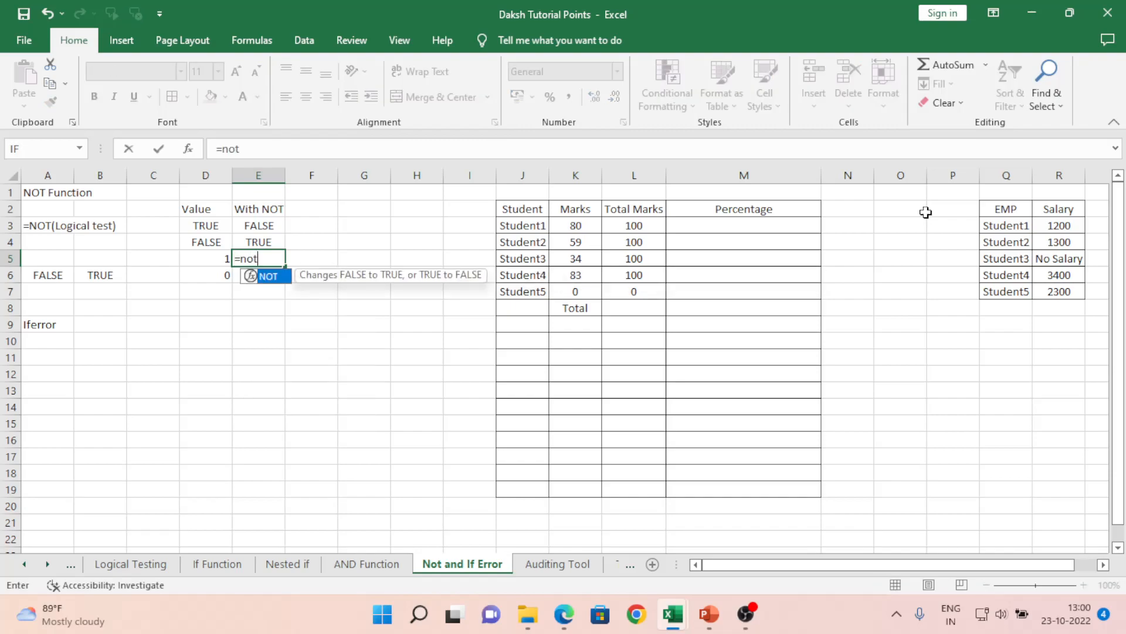
{"action": "key", "text": "Tab"}
{"action": "key", "text": "Left"}
{"action": "type", "text": ")"}
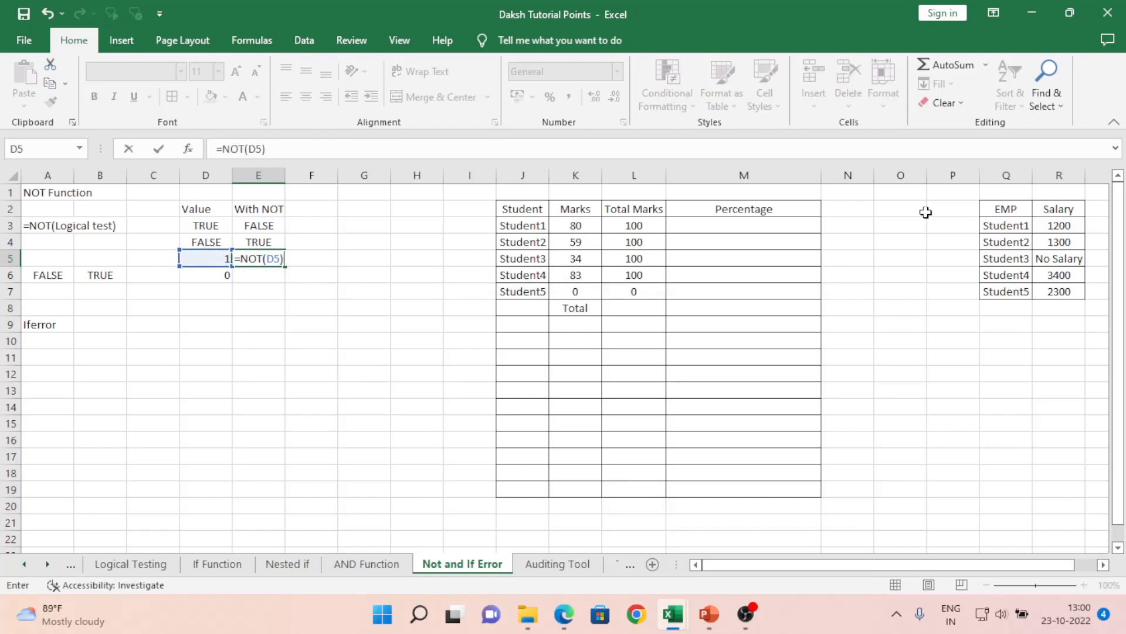
{"action": "key", "text": "Return"}
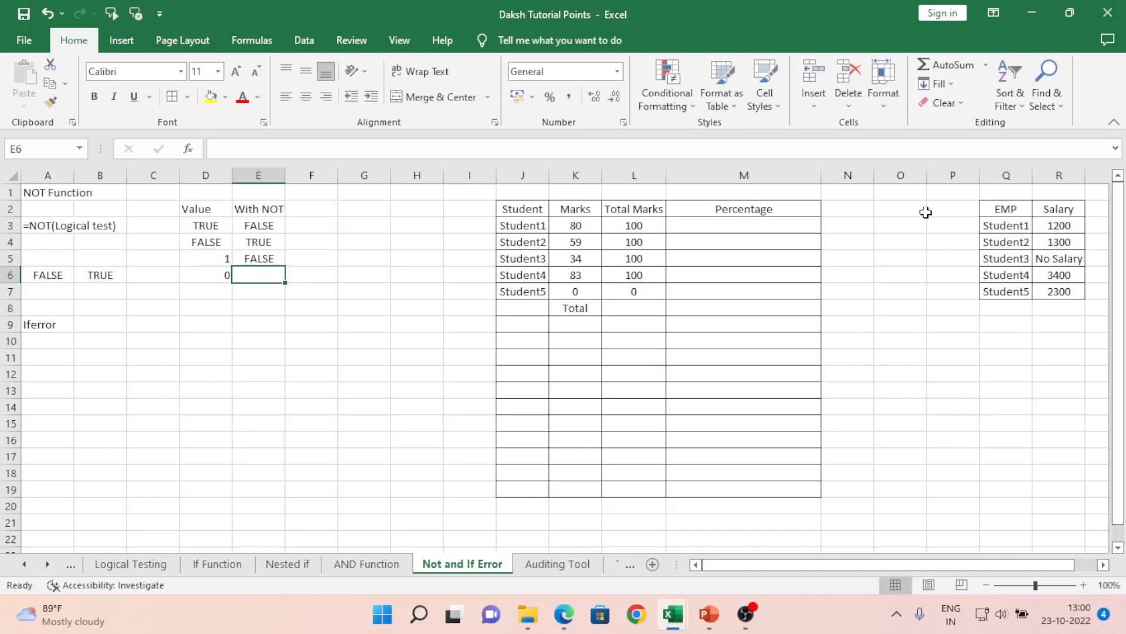
Step: Enter the formula =NOT(D6) in E6 to negate the numeric value 0
{"action": "key", "text": "Up"}
{"action": "key", "text": "Down"}
{"action": "type", "text": "=not"}
{"action": "key", "text": "Tab"}
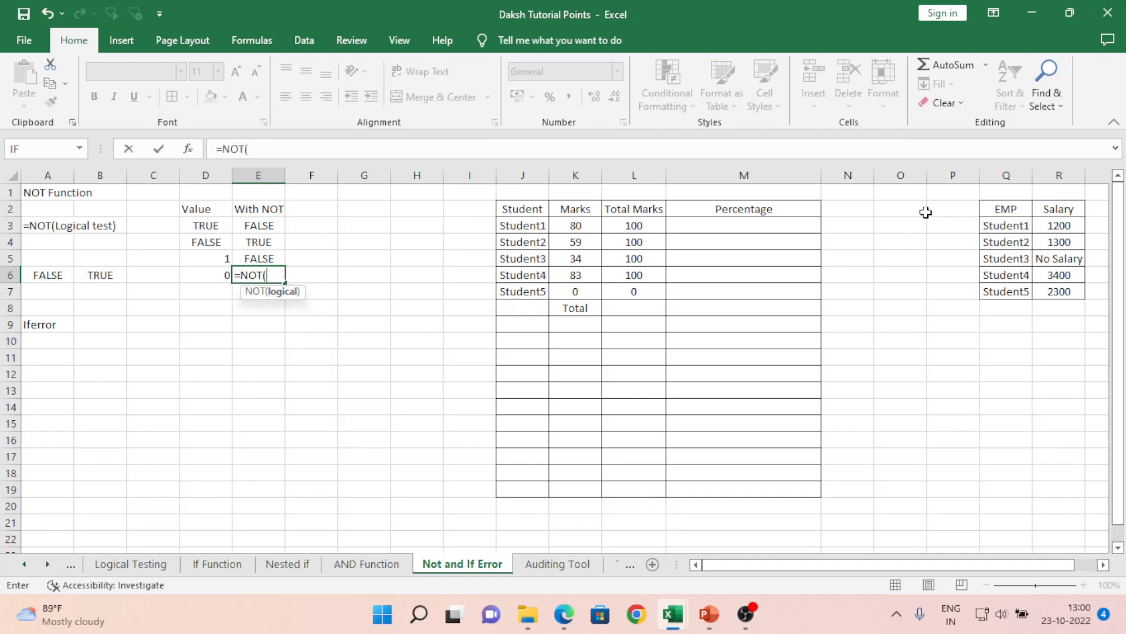
{"action": "key", "text": "Left"}
{"action": "type", "text": ")"}
{"action": "key", "text": "Return"}
{"action": "key", "text": "Up"}
{"action": "key", "text": "Up"}
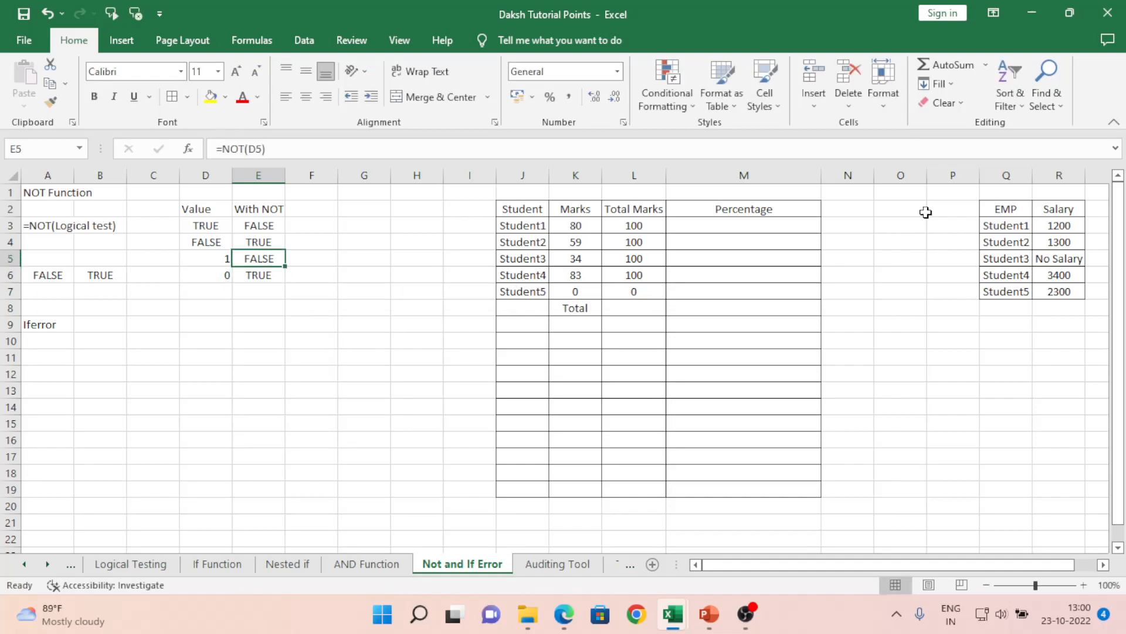
Step: Add another test case with the value 15 in D8 and the formula =NOT(D8) in E8
{"action": "key", "text": "Left"}
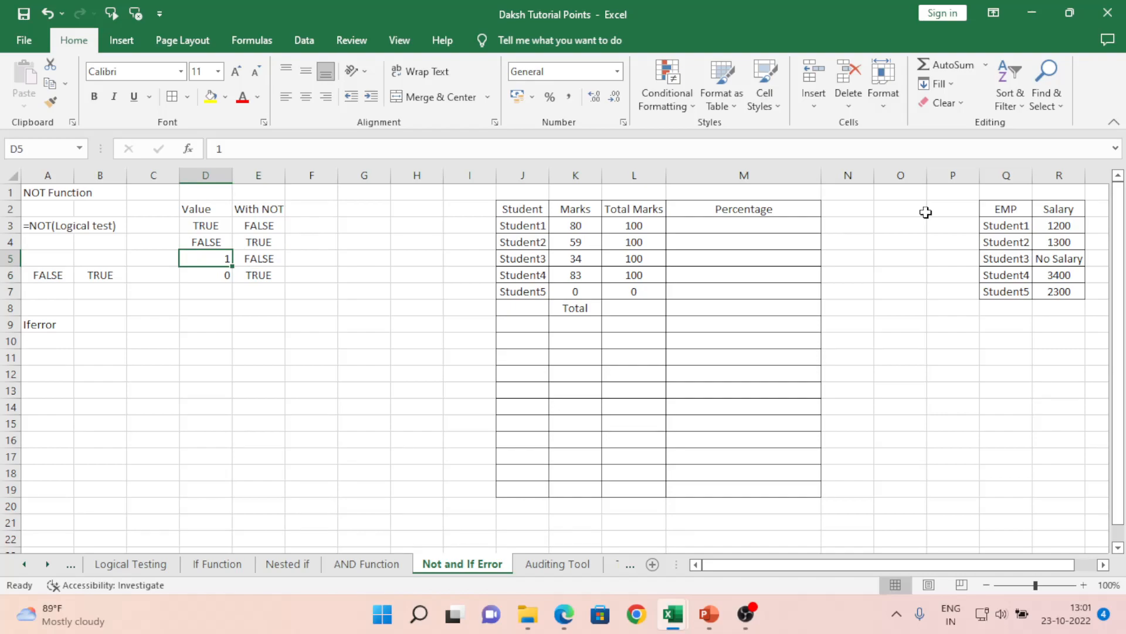
{"action": "key", "text": "Down"}
{"action": "key", "text": "Down"}
{"action": "key", "text": "Down"}
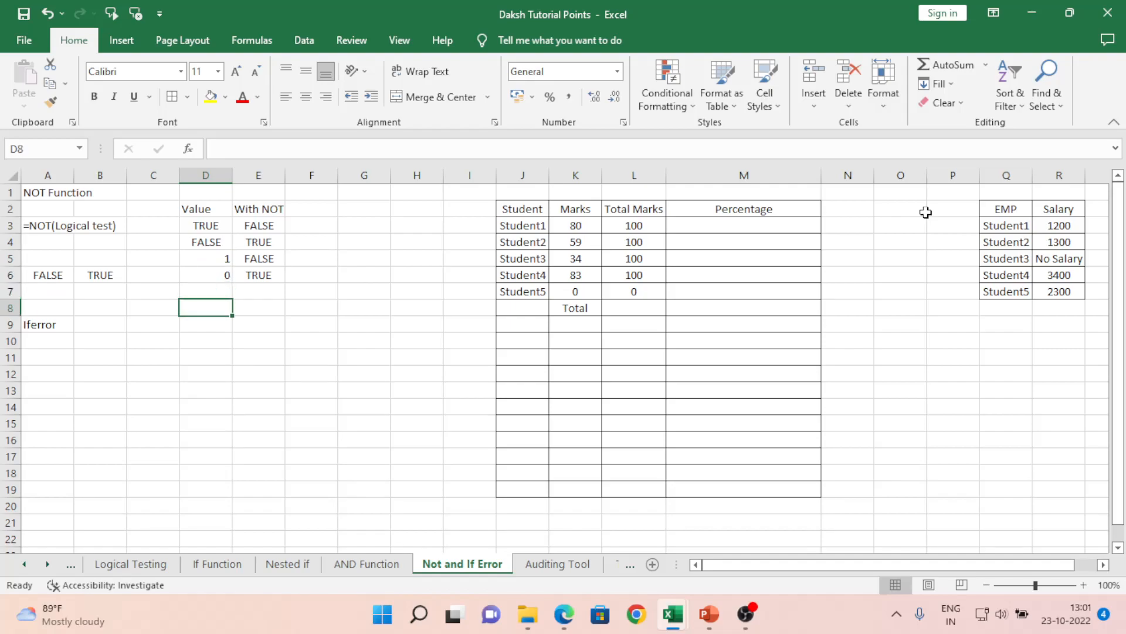
{"action": "type", "text": "15"}
{"action": "key", "text": "Right"}
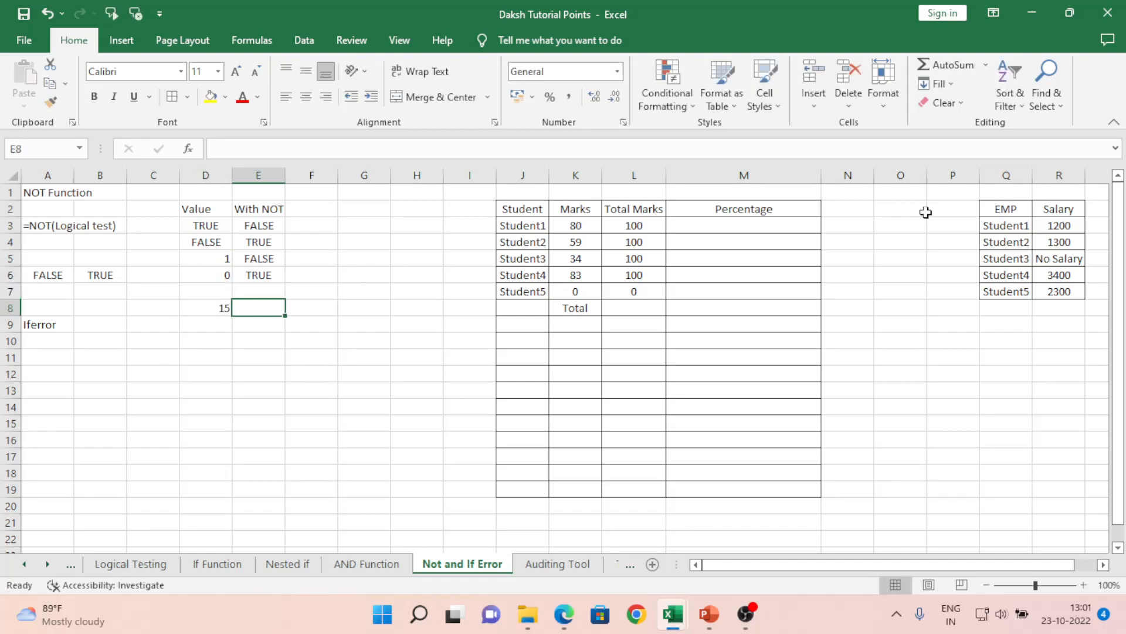
{"action": "type", "text": "=not"}
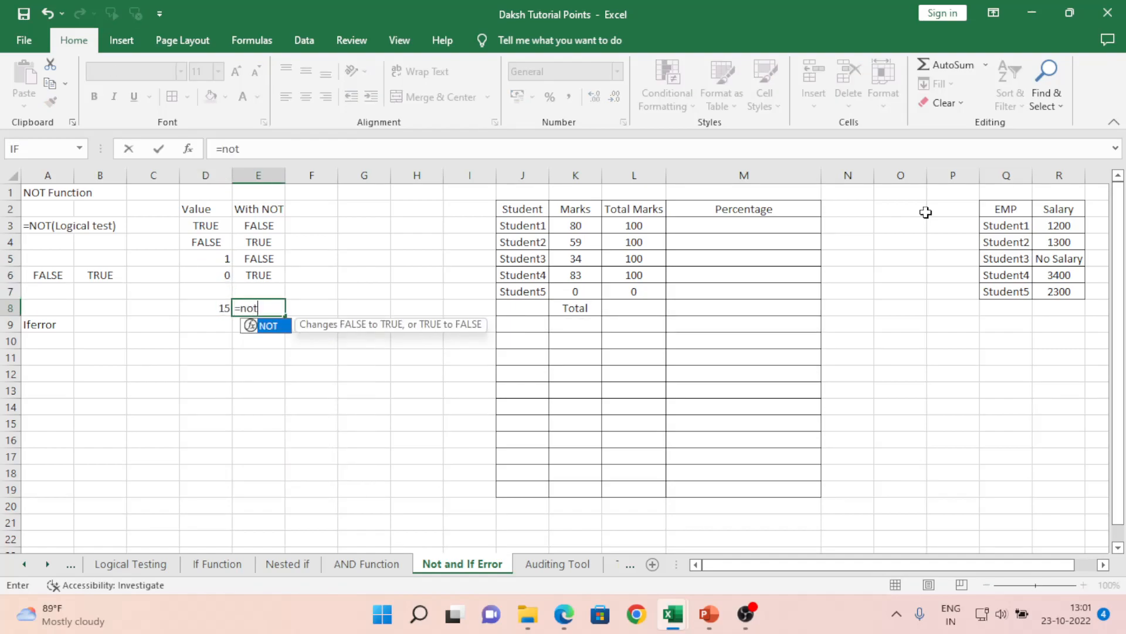
{"action": "key", "text": "Tab"}
{"action": "key", "text": "Left"}
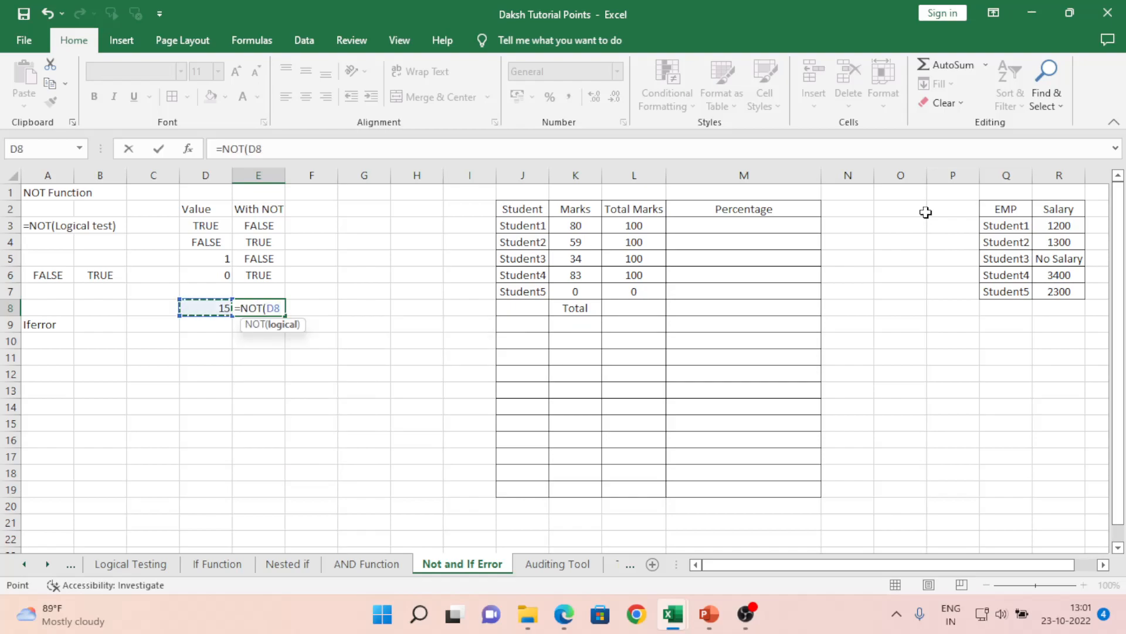
{"action": "type", "text": ")"}
{"action": "key", "text": "Return"}
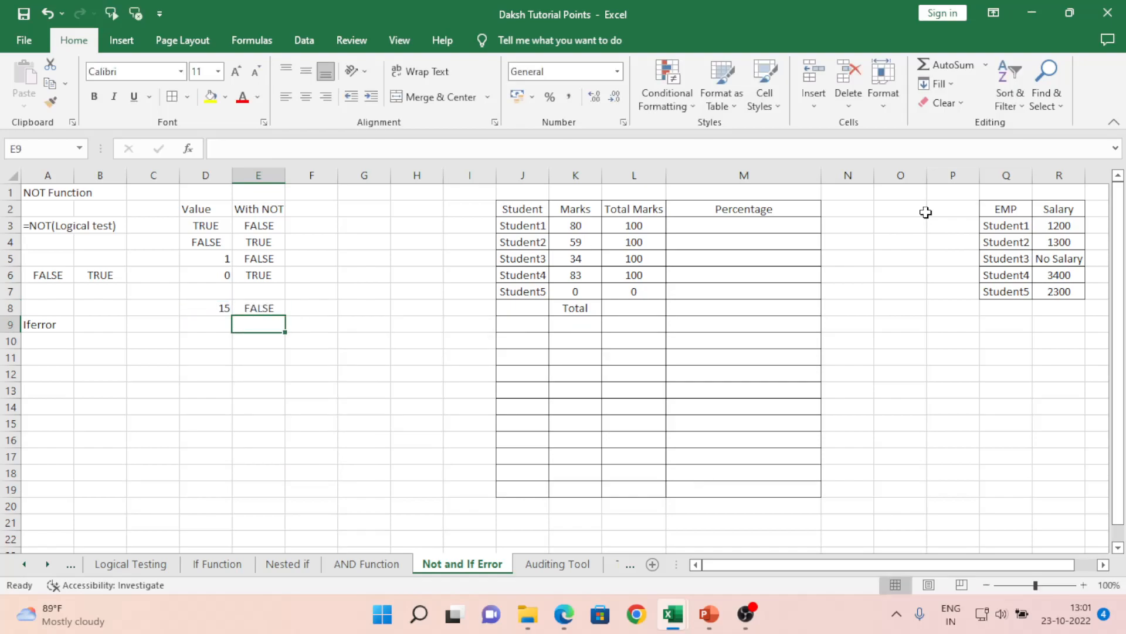
{"action": "key", "text": "Up"}
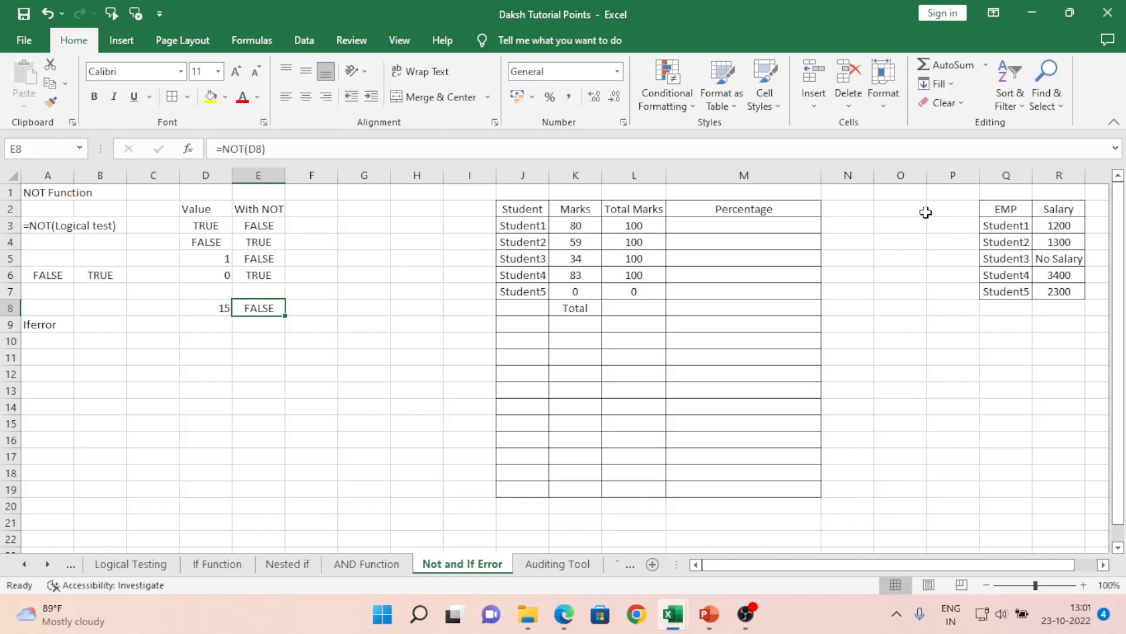
Step: Set the test value in D8 to 0
{"action": "key", "text": "Down"}
{"action": "key", "text": "Left"}
{"action": "key", "text": "Up"}
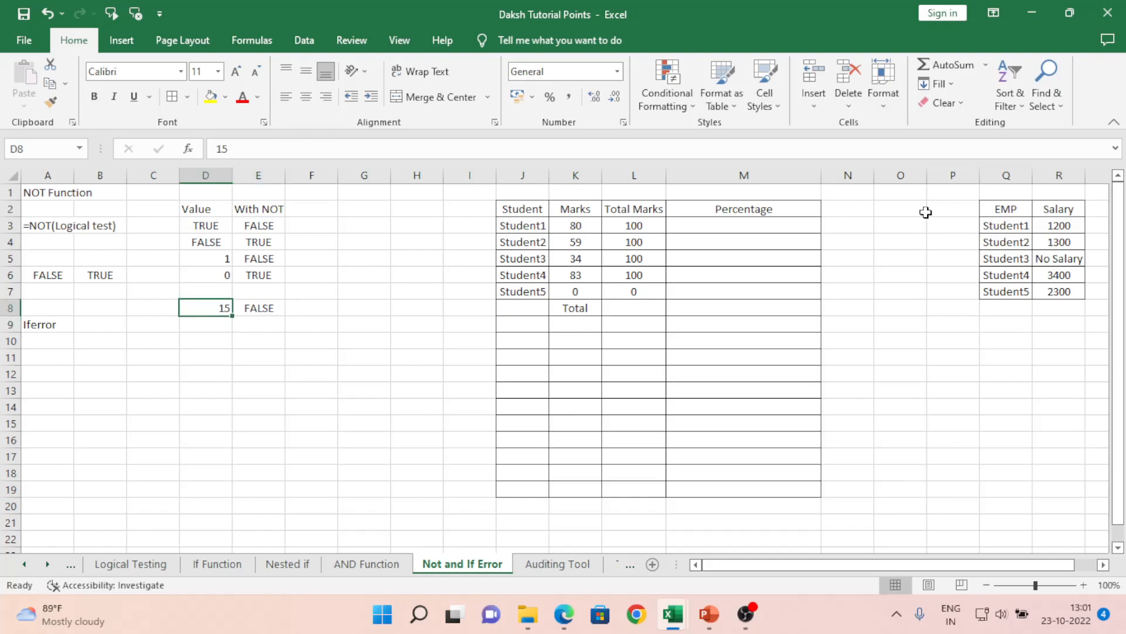
{"action": "type", "text": "0"}
{"action": "key", "text": "Return"}
Step: Set the test value in D8 to -1 to test NOT with a negative number
{"action": "key", "text": "Up"}
{"action": "type", "text": "-1"}
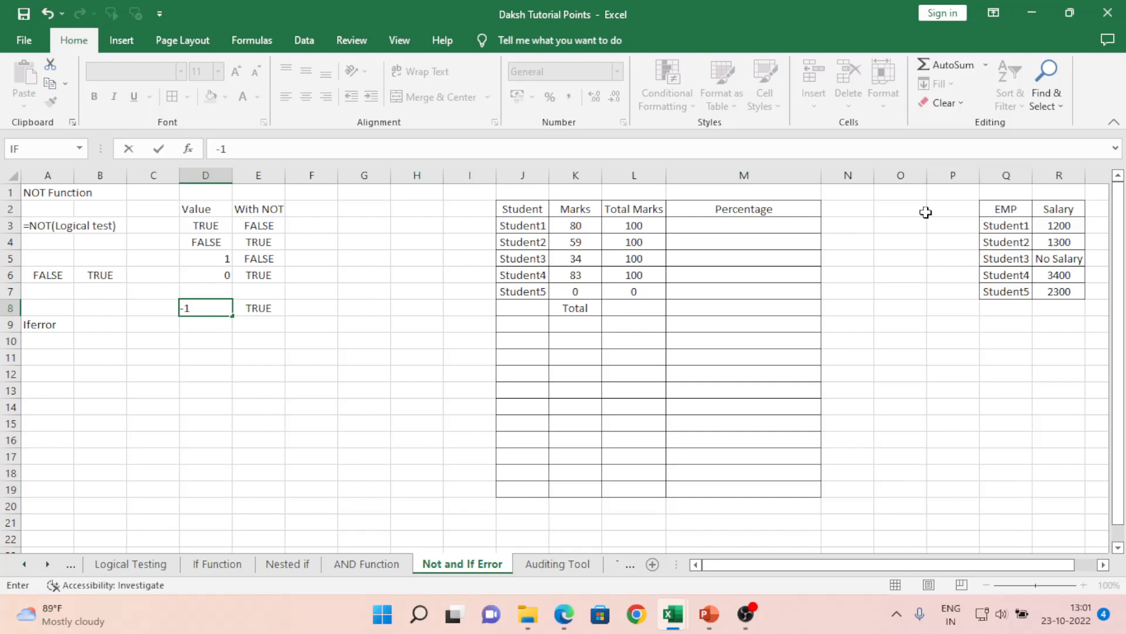
{"action": "key", "text": "Return"}
{"action": "key", "text": "Up"}
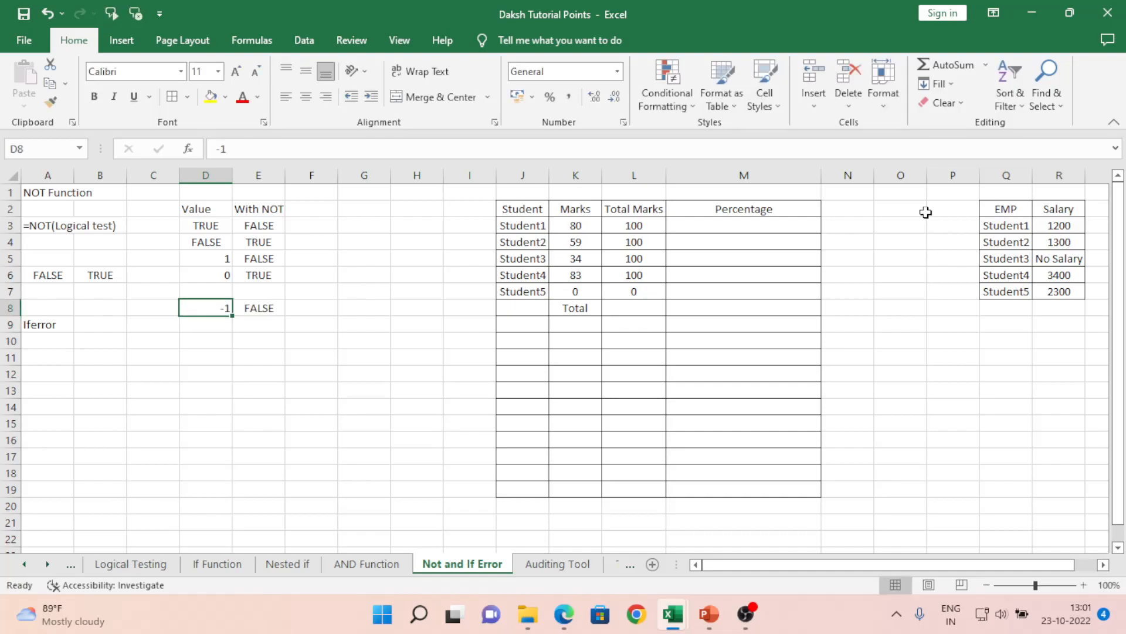
Step: Set the test value in D8 to 15
{"action": "type", "text": "15"}
{"action": "key", "text": "Return"}
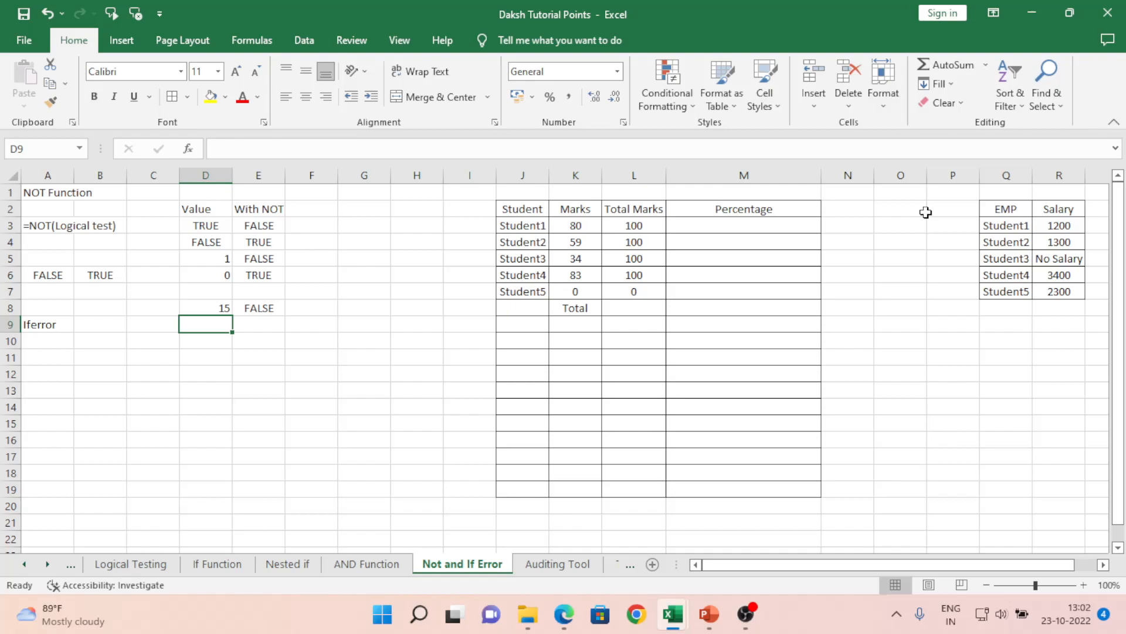
Step: Make the Iferror heading in A9 bold
{"action": "key", "text": "Left"}
{"action": "key", "text": "Left"}
{"action": "key", "text": "Left"}
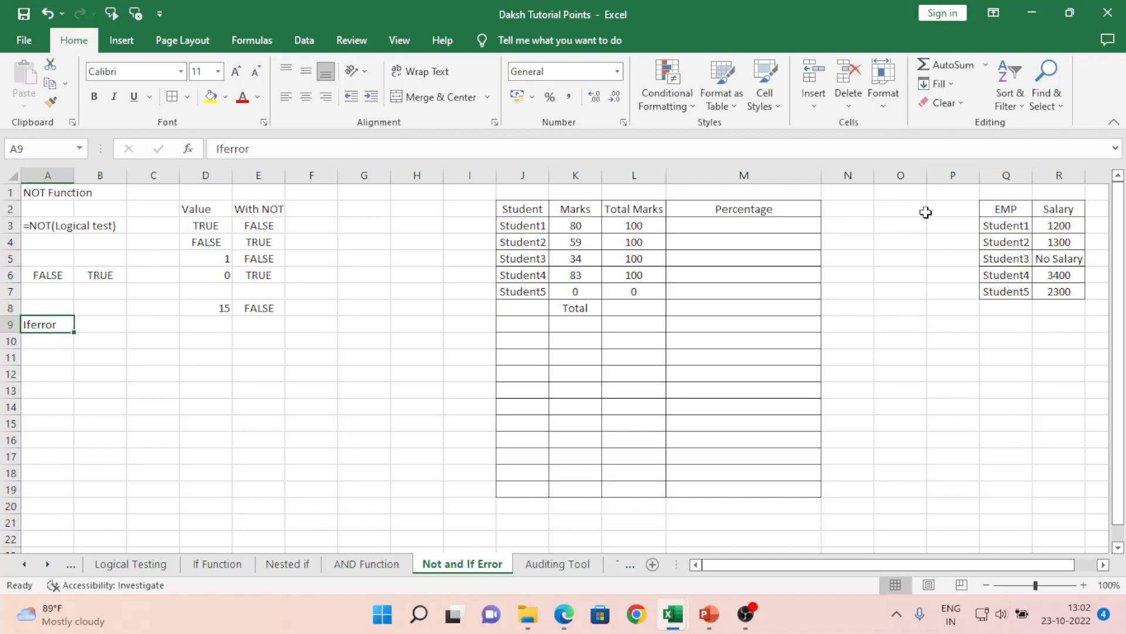
{"action": "key", "text": "ctrl+b"}
{"action": "key", "text": "Return"}
{"action": "key", "text": "Down"}
{"action": "key", "text": "Down"}
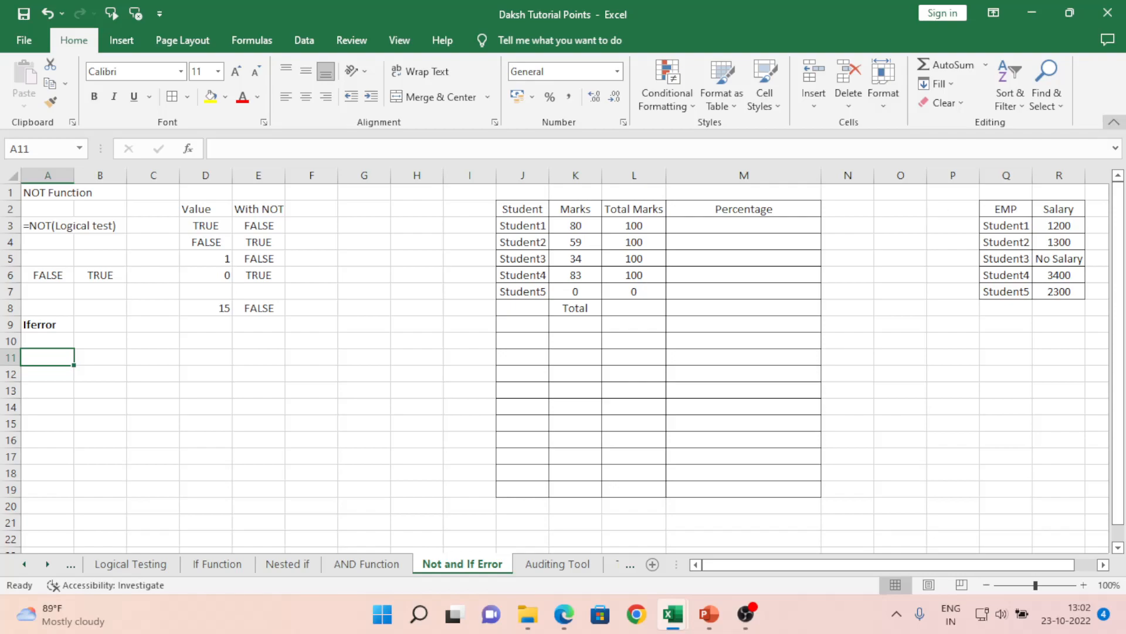
Step: Enter the formula =K3/L3 in M3 to calculate Student1's percentage
{"action": "left_click", "coordinate": [731, 228]}
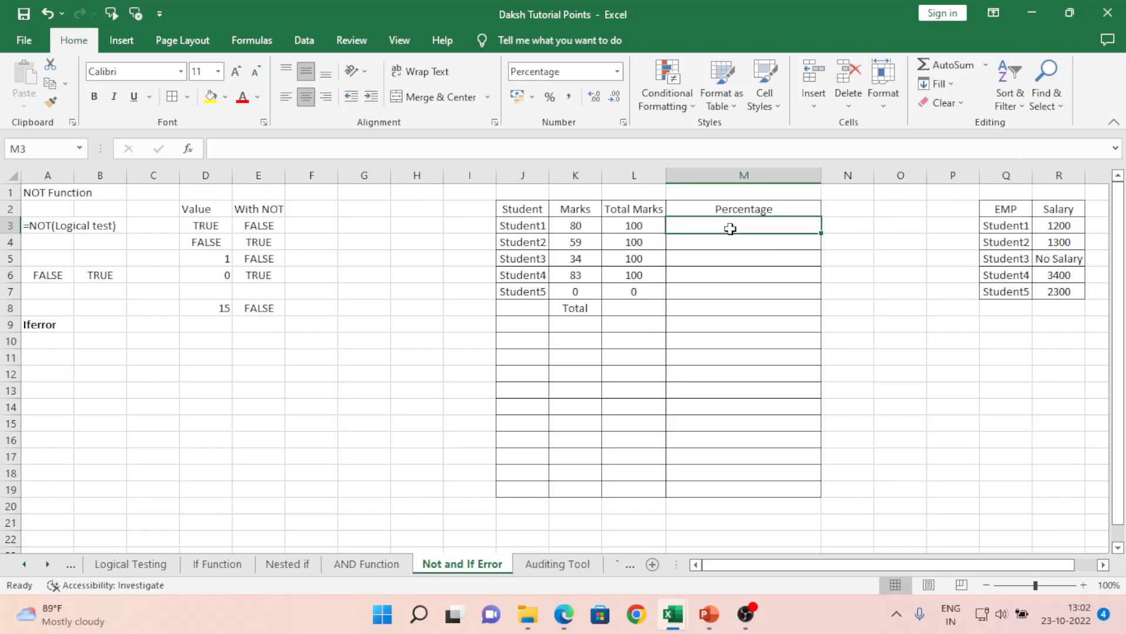
{"action": "type", "text": "="}
{"action": "key", "text": "Left"}
{"action": "key", "text": "Left"}
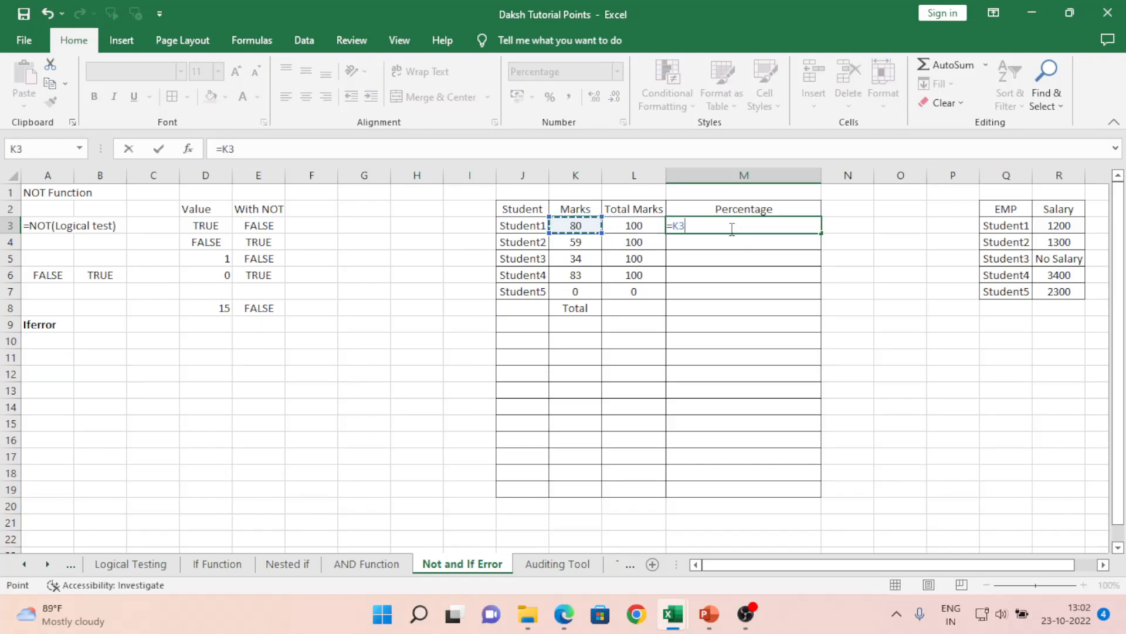
{"action": "type", "text": "/"}
{"action": "key", "text": "Right"}
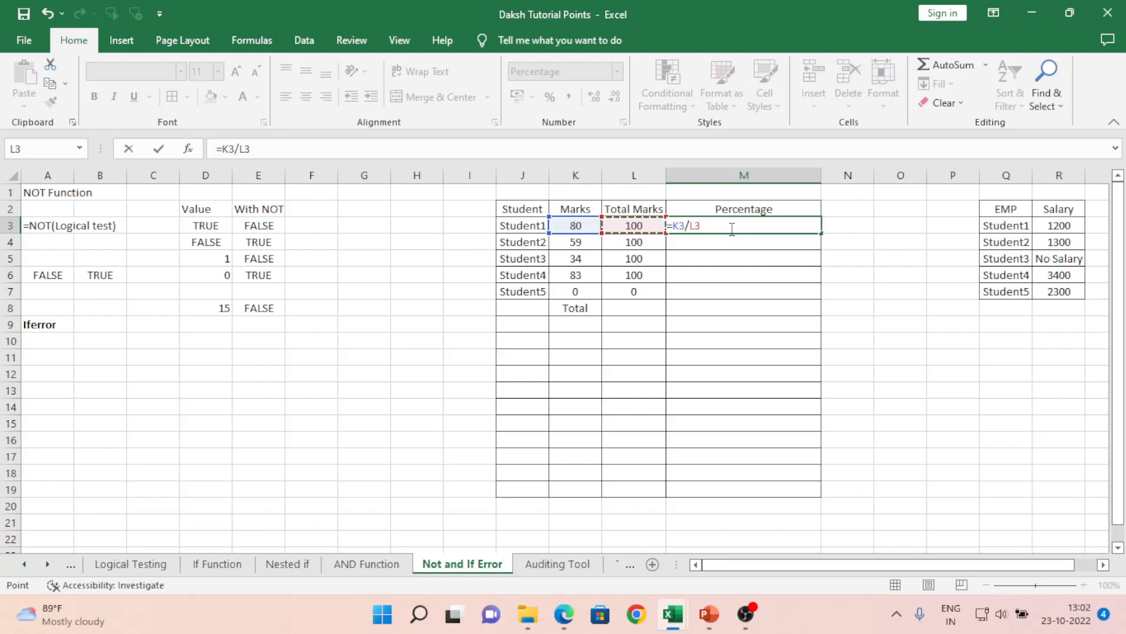
{"action": "key", "text": "Return"}
Step: Copy the percentage formula from M3 down to M7 for the remaining students
{"action": "left_click", "coordinate": [730, 229]}
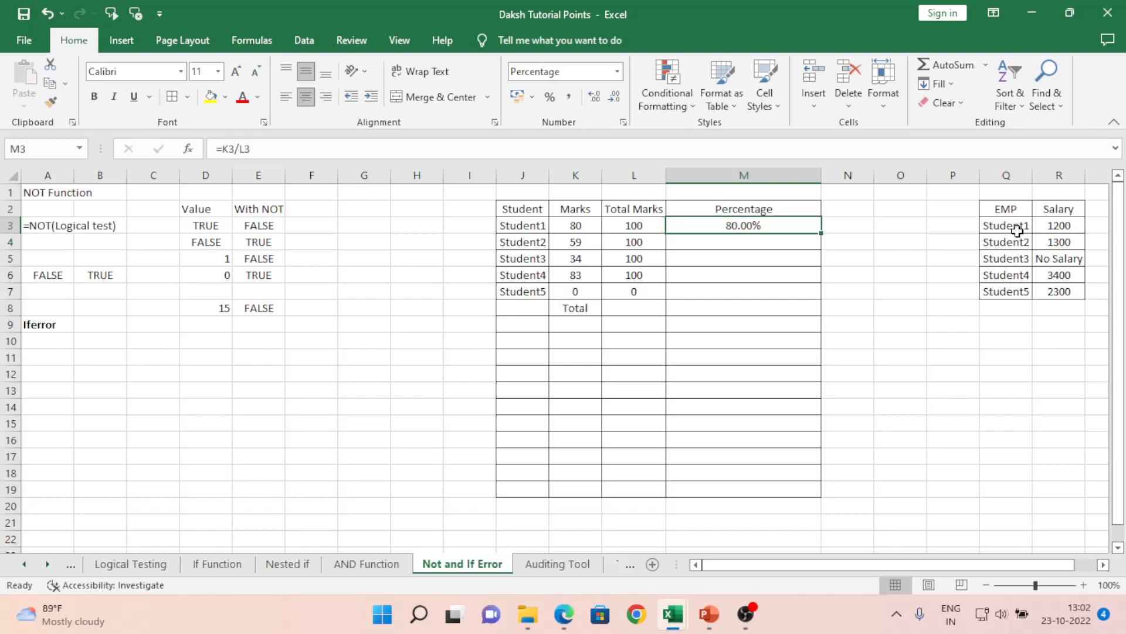
{"action": "key", "text": "ctrl+c"}
{"action": "key", "text": "shift+Down"}
{"action": "key", "text": "shift+Down"}
{"action": "key", "text": "shift+Down"}
{"action": "key", "text": "shift+Down"}
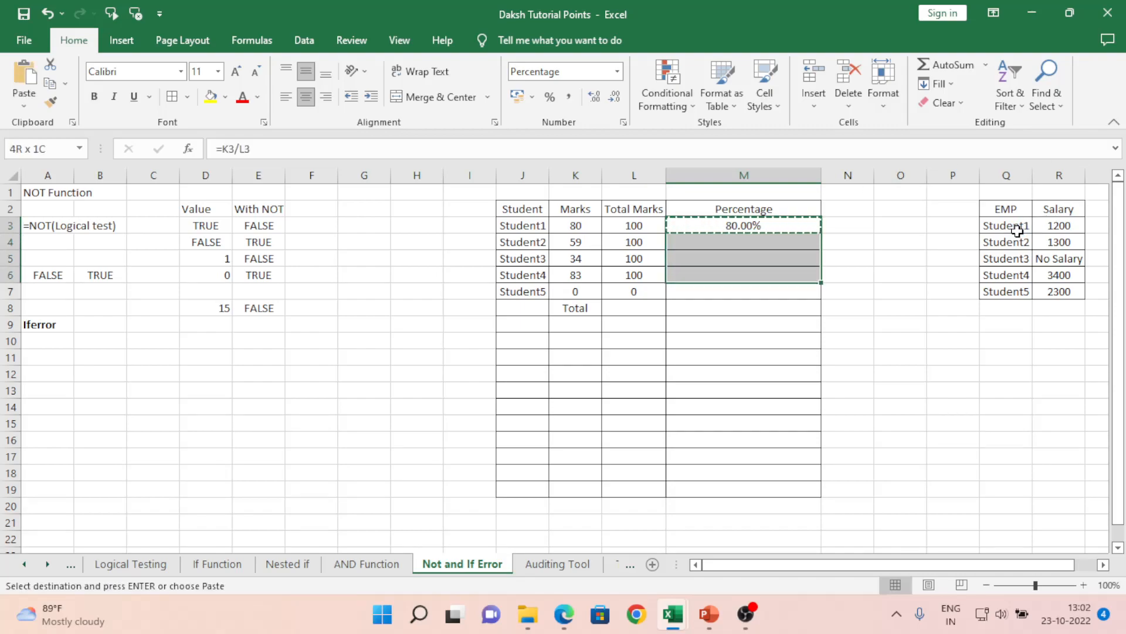
{"action": "key", "text": "ctrl+v"}
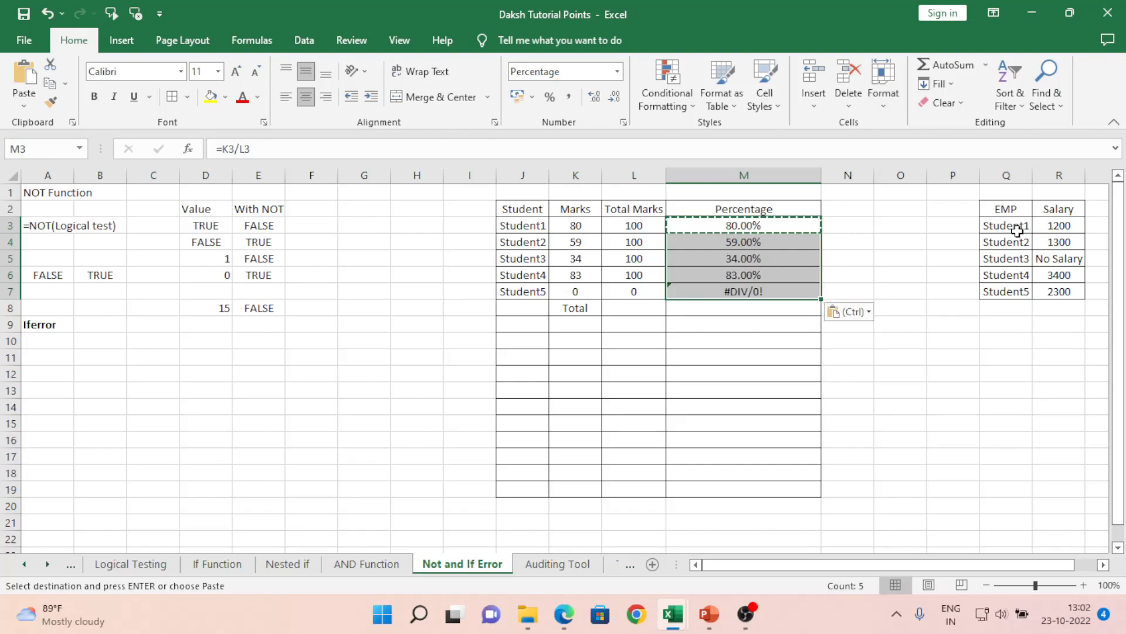
Step: Examine Student5's percentage formula in M7 together with the marks in K7 and total marks in L7
{"action": "key", "text": "Down"}
{"action": "key", "text": "Down"}
{"action": "key", "text": "Down"}
{"action": "key", "text": "Down"}
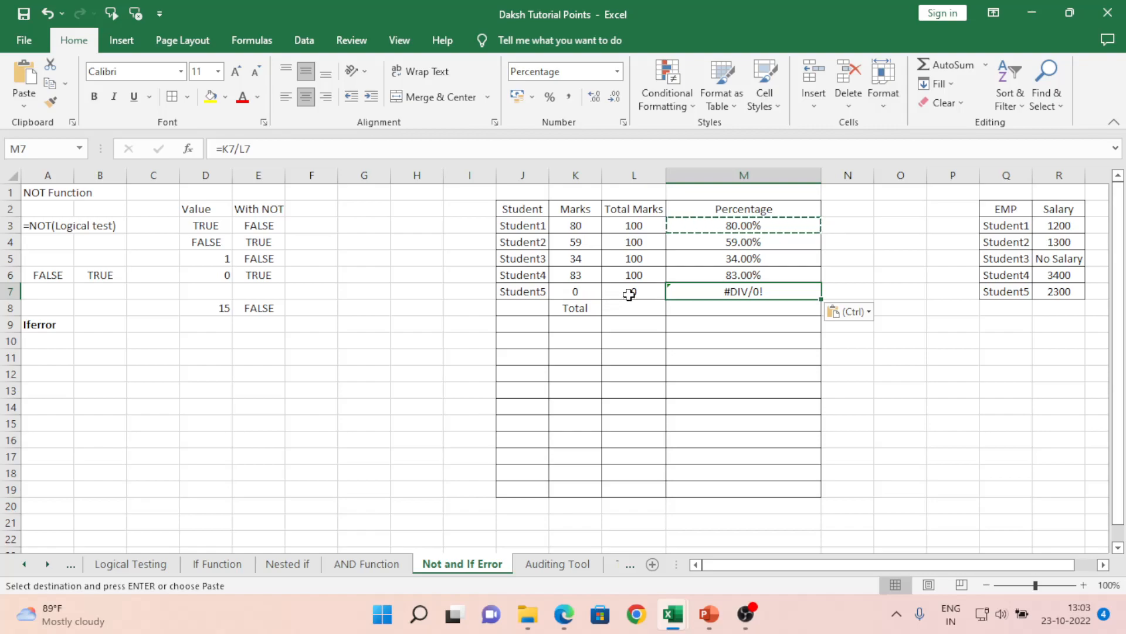
{"action": "left_click", "coordinate": [629, 294]}
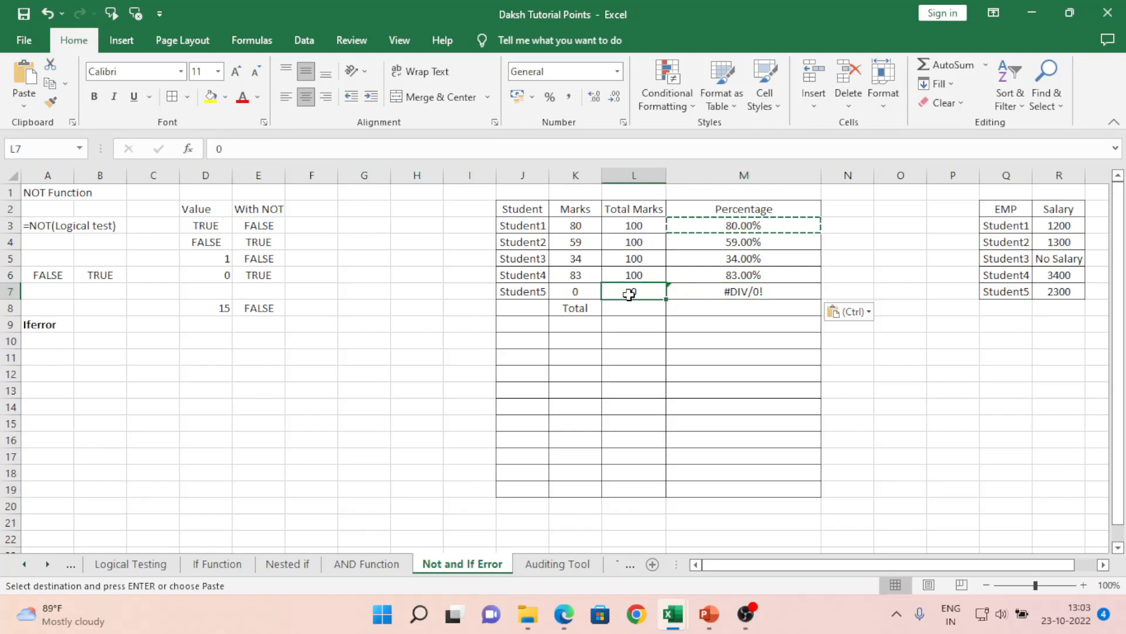
{"action": "left_click", "coordinate": [573, 292]}
{"action": "left_click", "coordinate": [631, 290]}
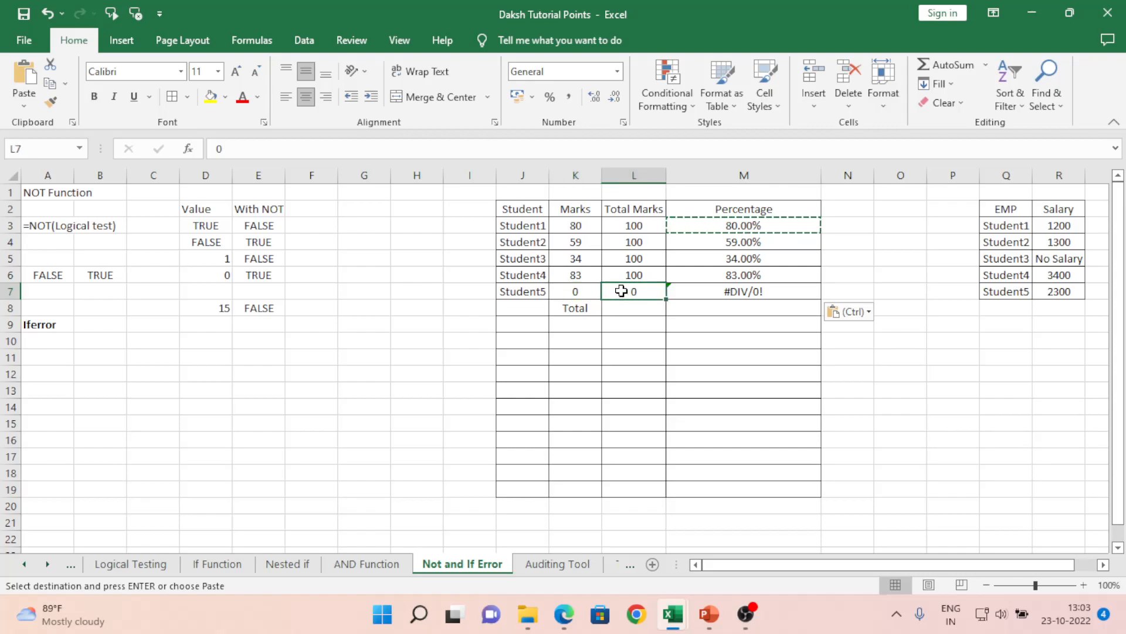
{"action": "left_click", "coordinate": [581, 291]}
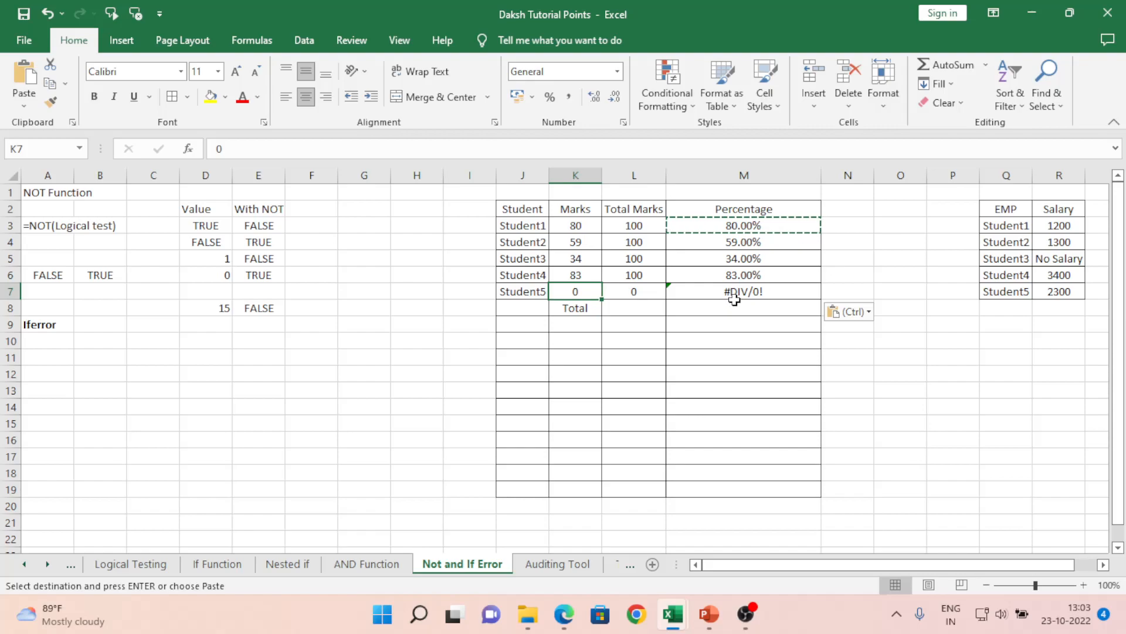
{"action": "left_click", "coordinate": [765, 292]}
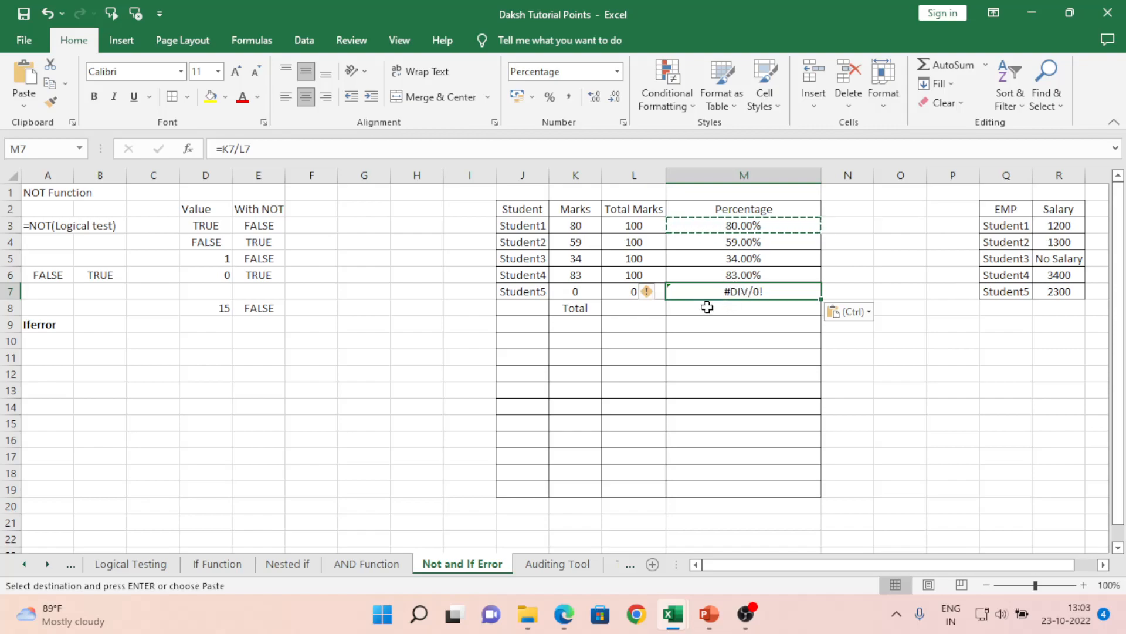
{"action": "left_click", "coordinate": [850, 220]}
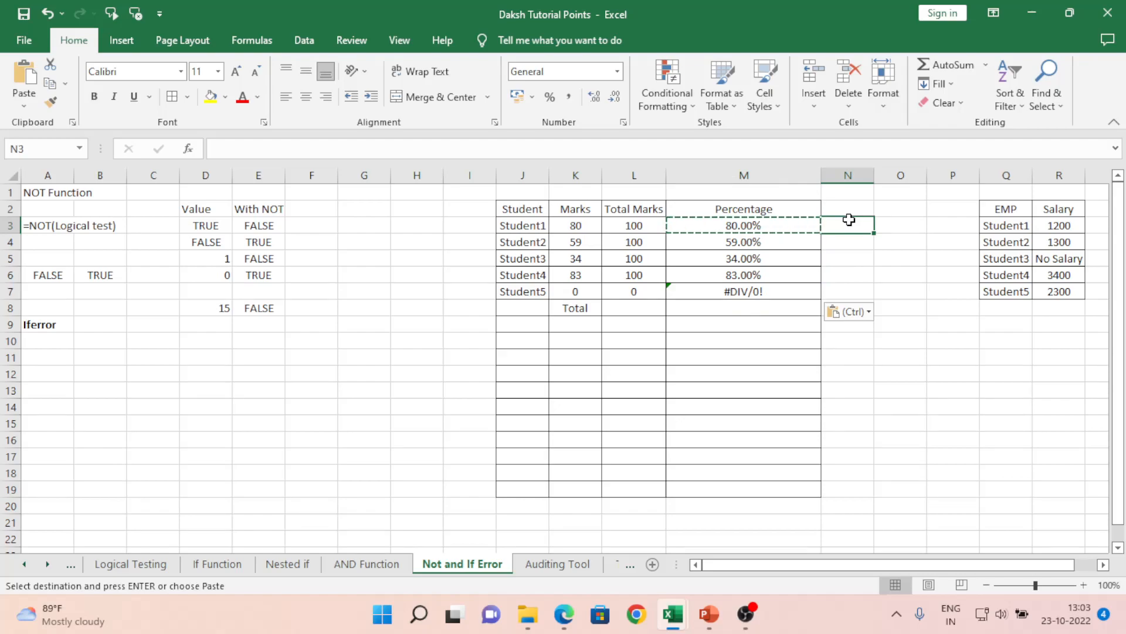
{"action": "type", "text": "="}
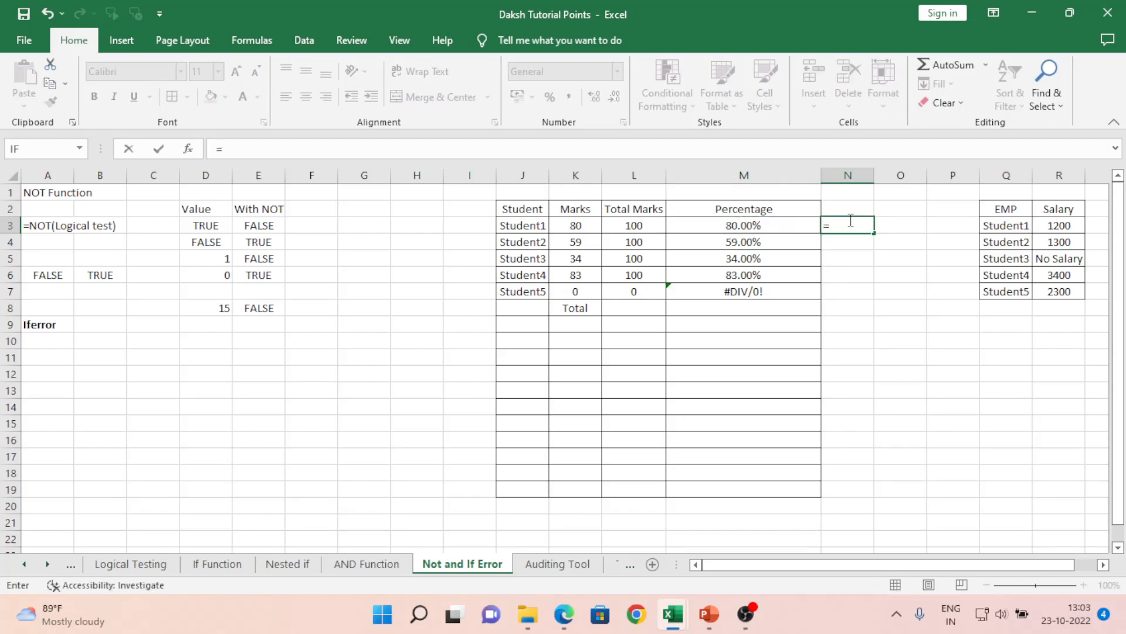
{"action": "key", "text": "Escape"}
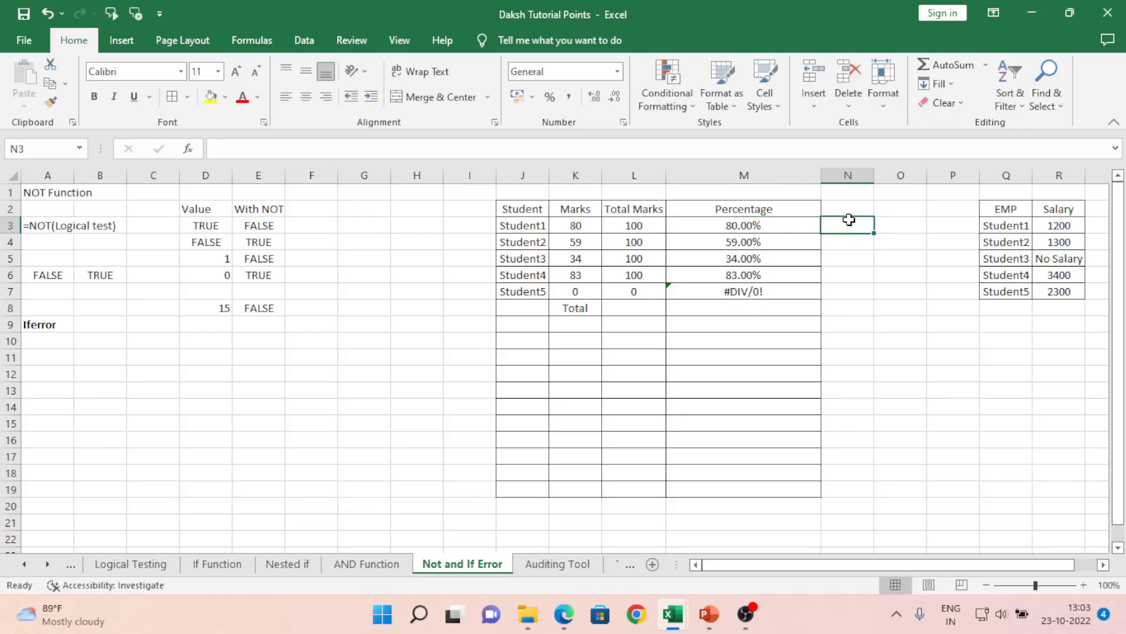
{"action": "key", "text": "Left"}
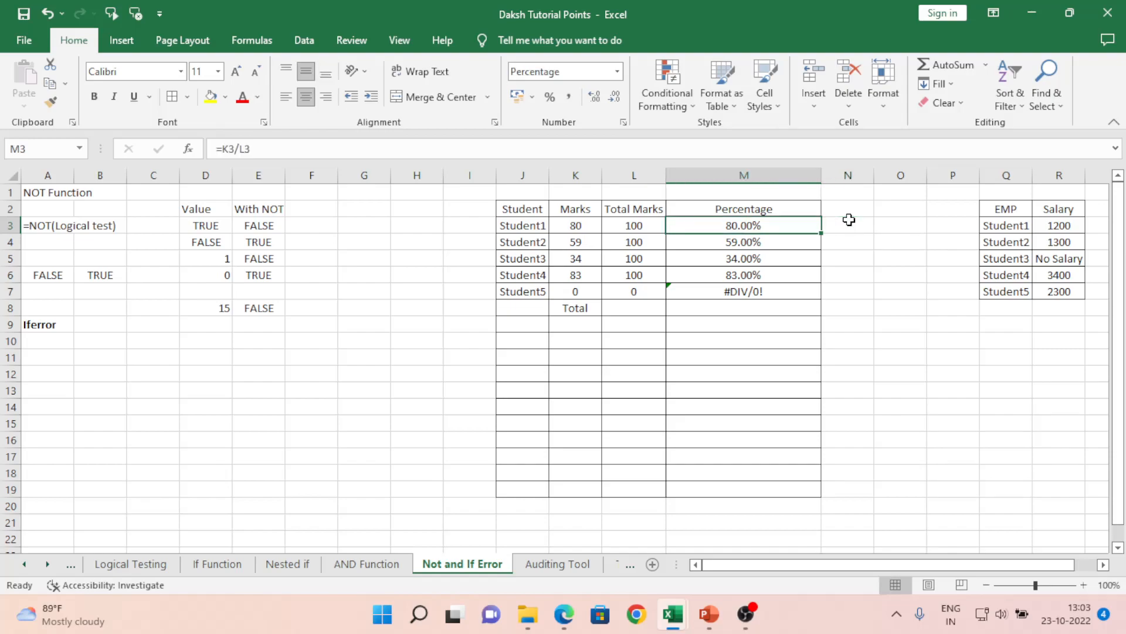
Step: Enter the formula =IFERROR(K3/L3,0) in N3 so that a division error returns 0
{"action": "left_click", "coordinate": [849, 220]}
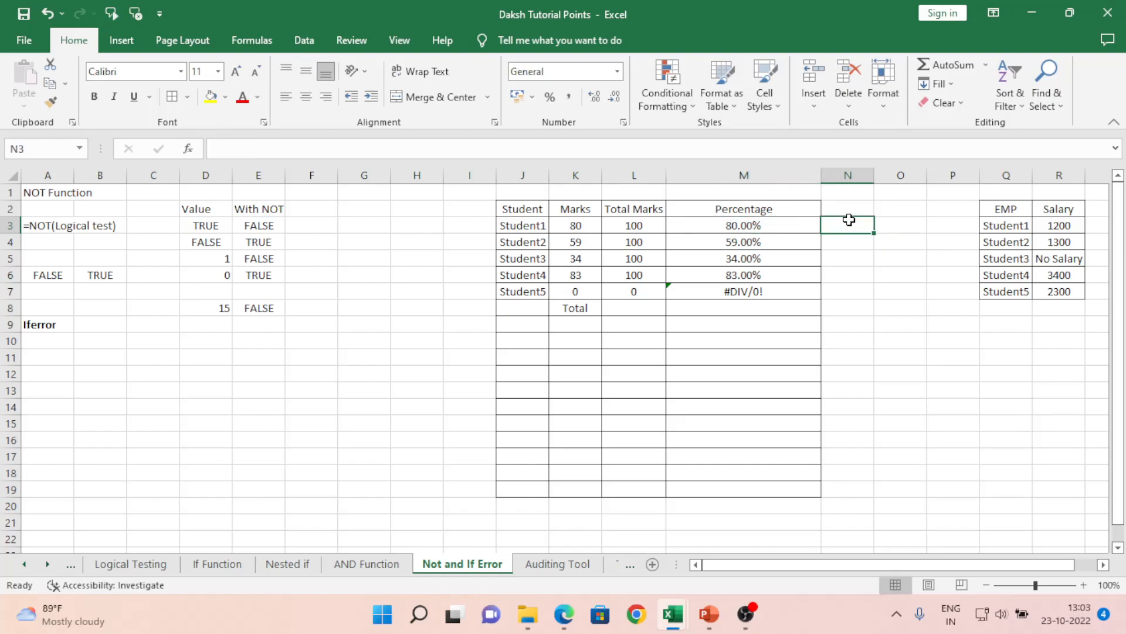
{"action": "type", "text": "=if"}
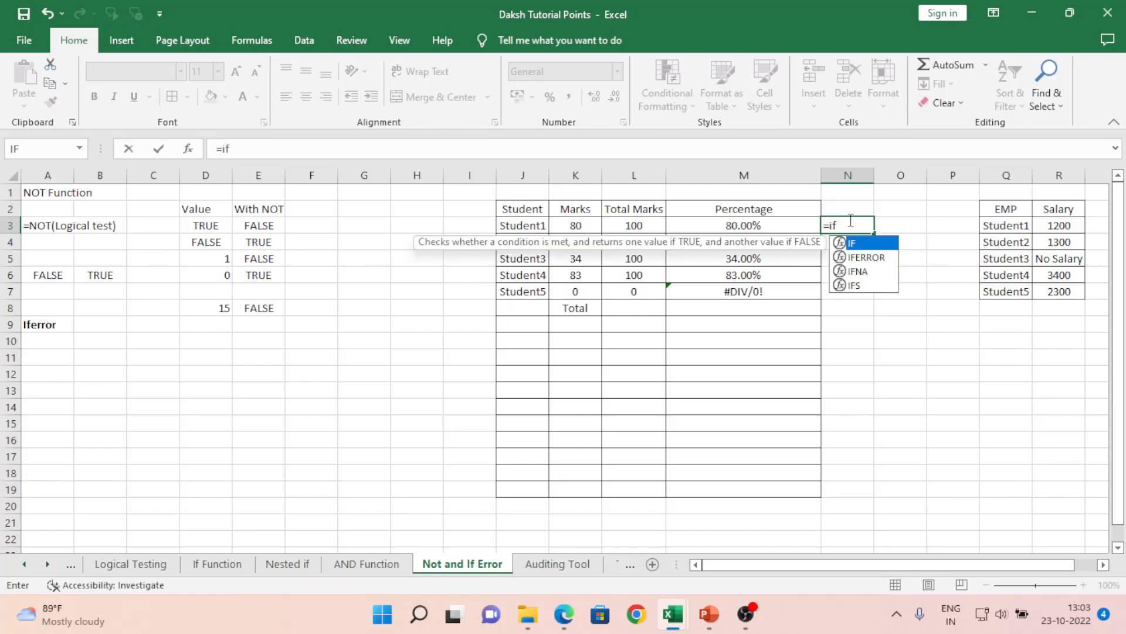
{"action": "key", "text": "Down"}
{"action": "key", "text": "Tab"}
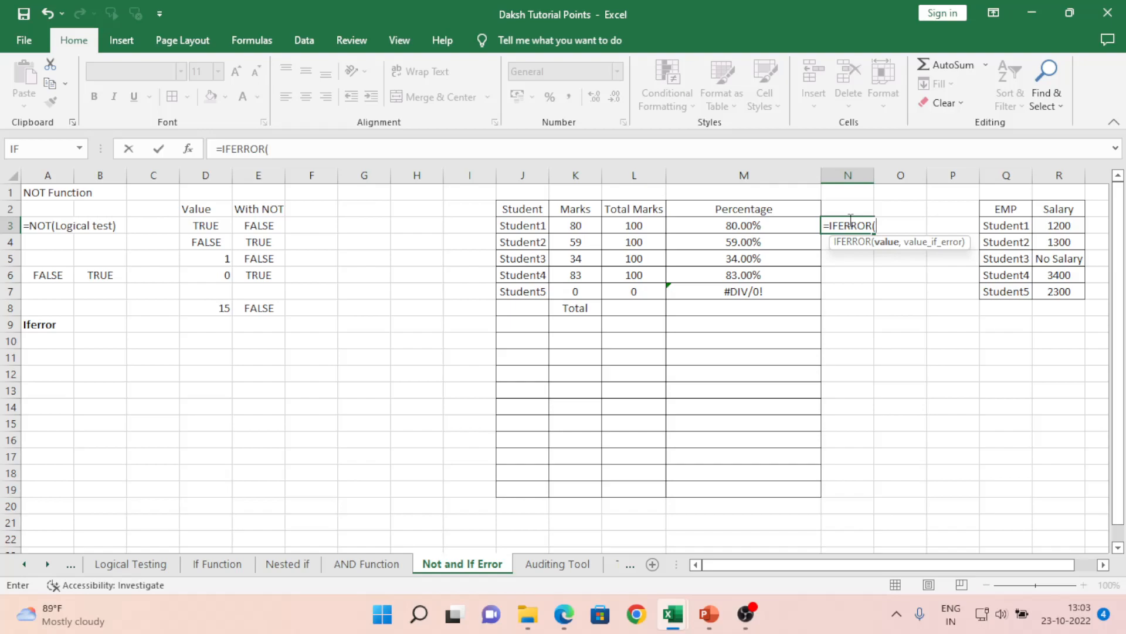
{"action": "key", "text": "Left"}
{"action": "key", "text": "Left"}
{"action": "key", "text": "Left"}
{"action": "type", "text": "/"}
{"action": "key", "text": "Left"}
{"action": "key", "text": "Left"}
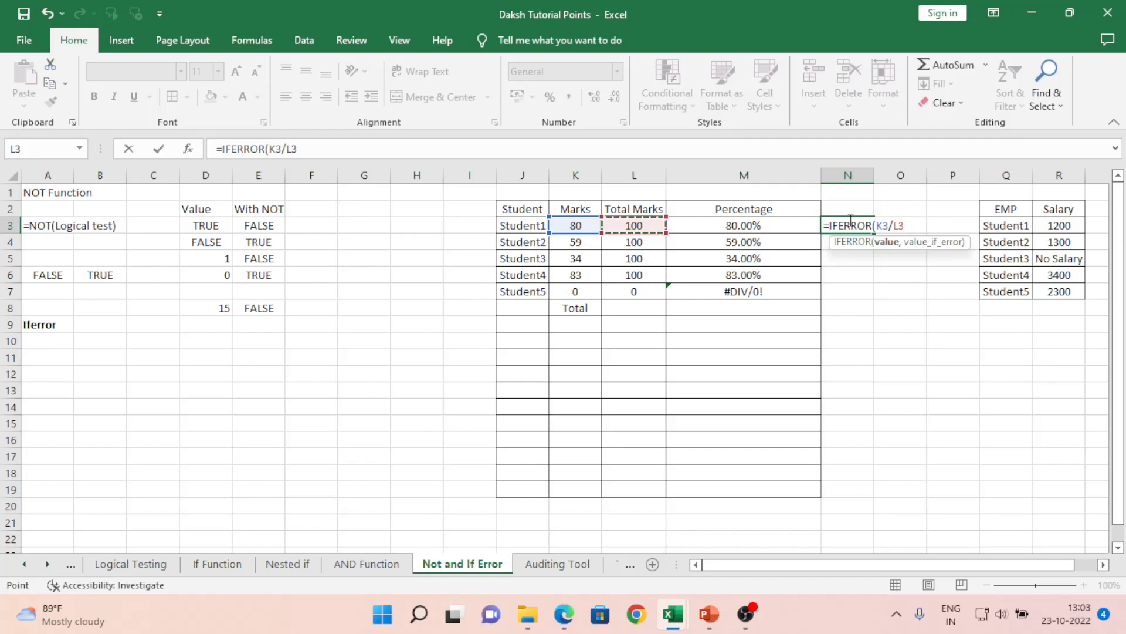
{"action": "type", "text": ","}
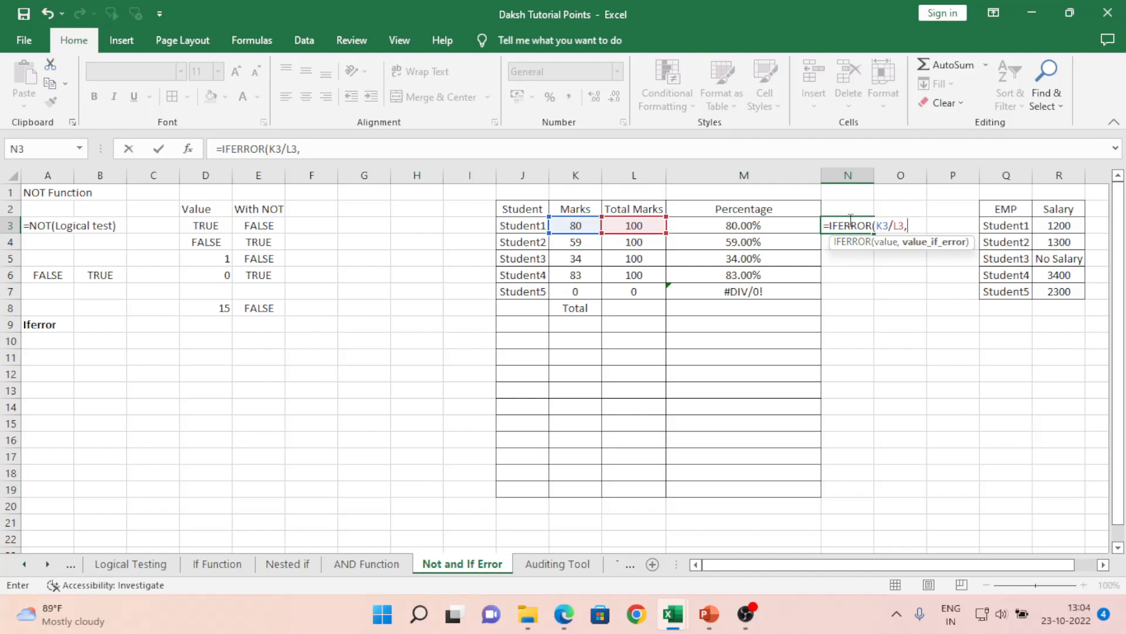
{"action": "type", "text": "0)"}
{"action": "key", "text": "Return"}
Step: Format the IFERROR result in N3 as a percentage with two decimal places
{"action": "left_click", "coordinate": [849, 220]}
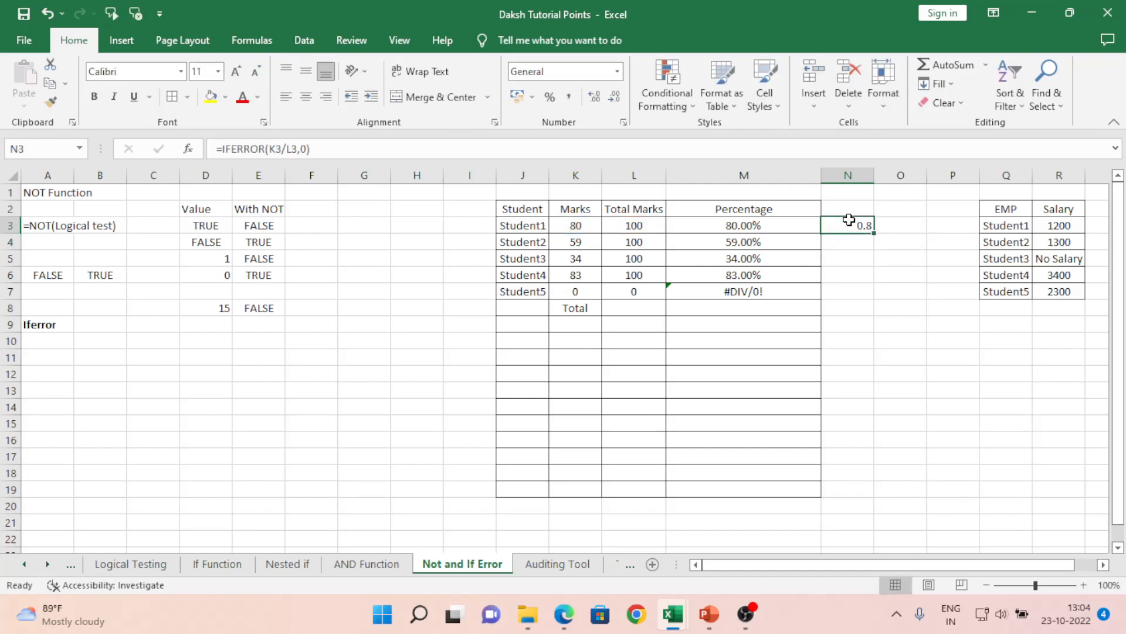
{"action": "key", "text": "ctrl+c"}
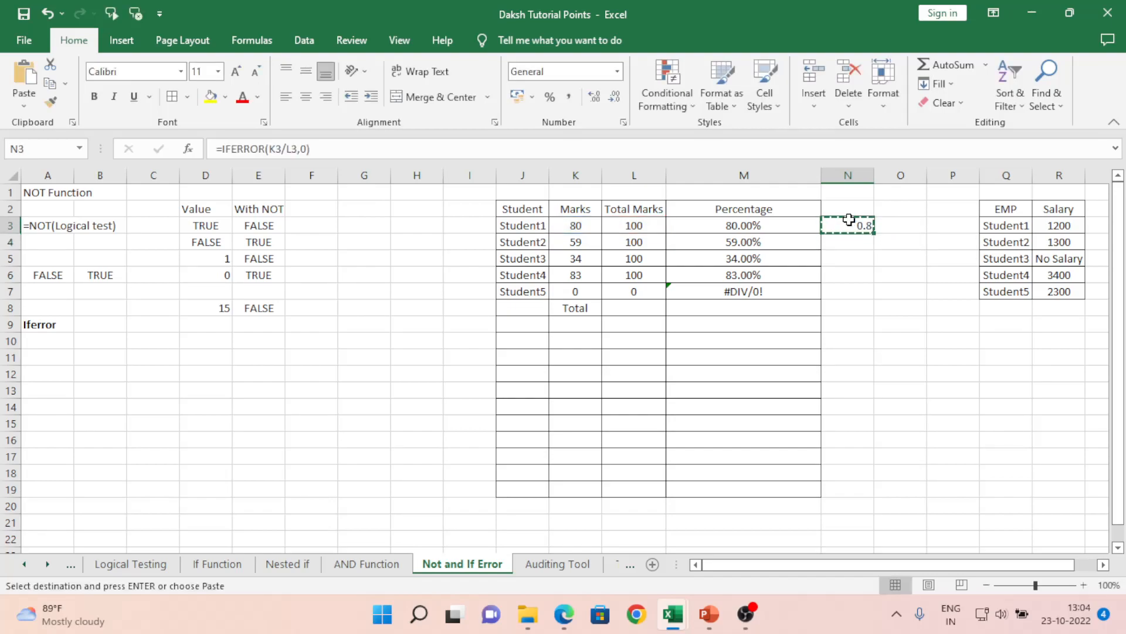
{"action": "left_click", "coordinate": [550, 97]}
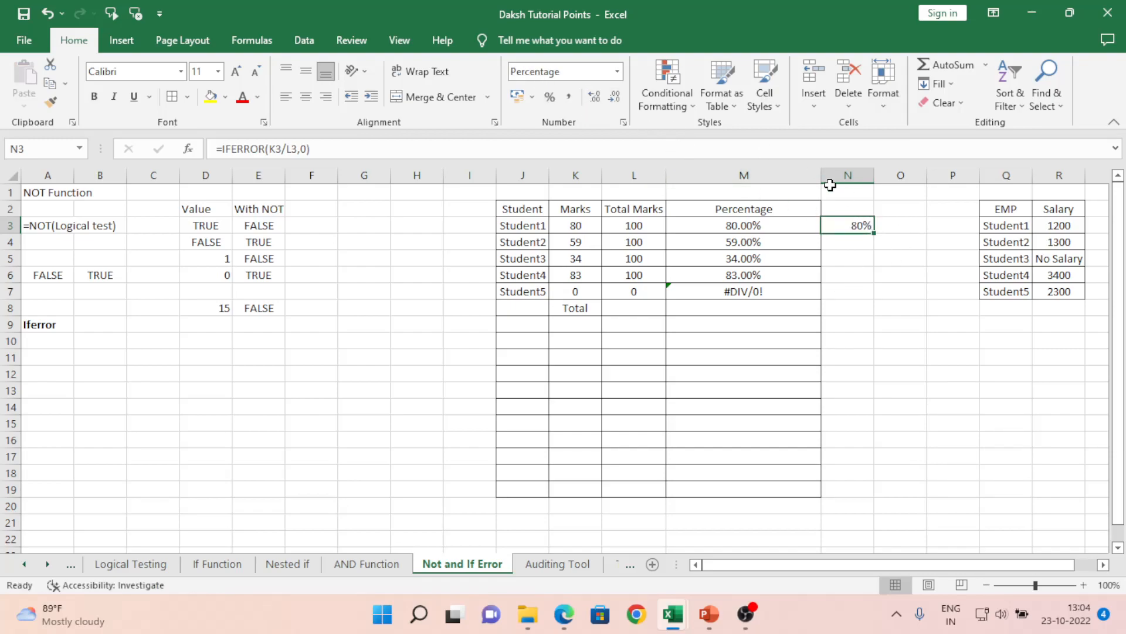
{"action": "left_click", "coordinate": [617, 71]}
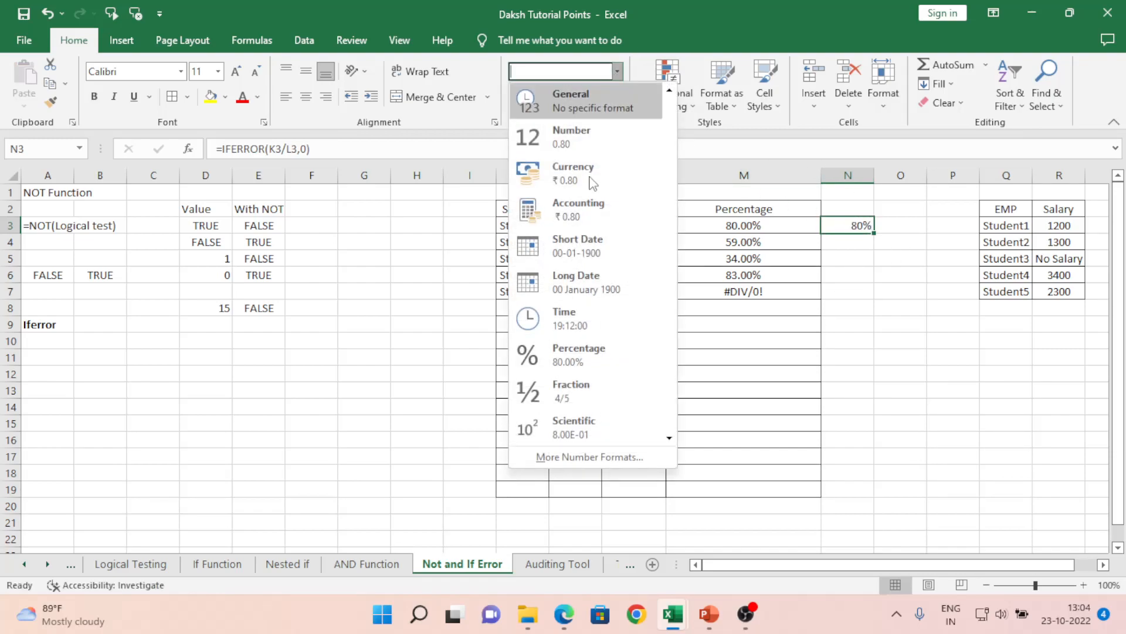
{"action": "left_click", "coordinate": [574, 350]}
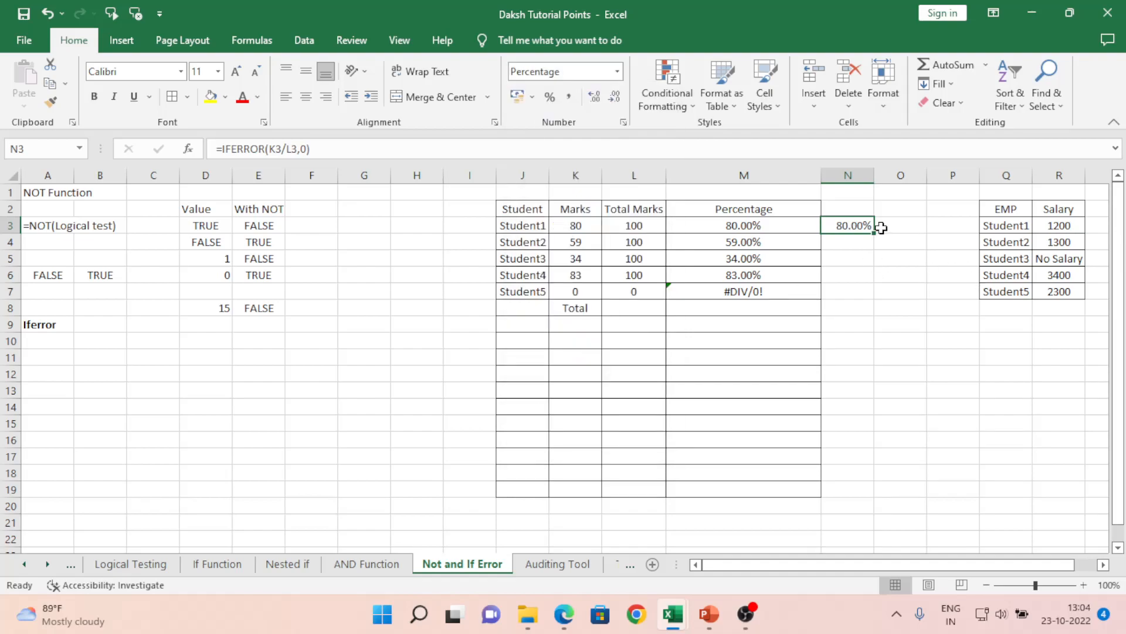
Step: Copy the IFERROR formula from N3 down to N7
{"action": "key", "text": "ctrl+c"}
{"action": "key", "text": "shift+Down"}
{"action": "key", "text": "shift+Down"}
{"action": "key", "text": "shift+Down"}
{"action": "key", "text": "shift+Down"}
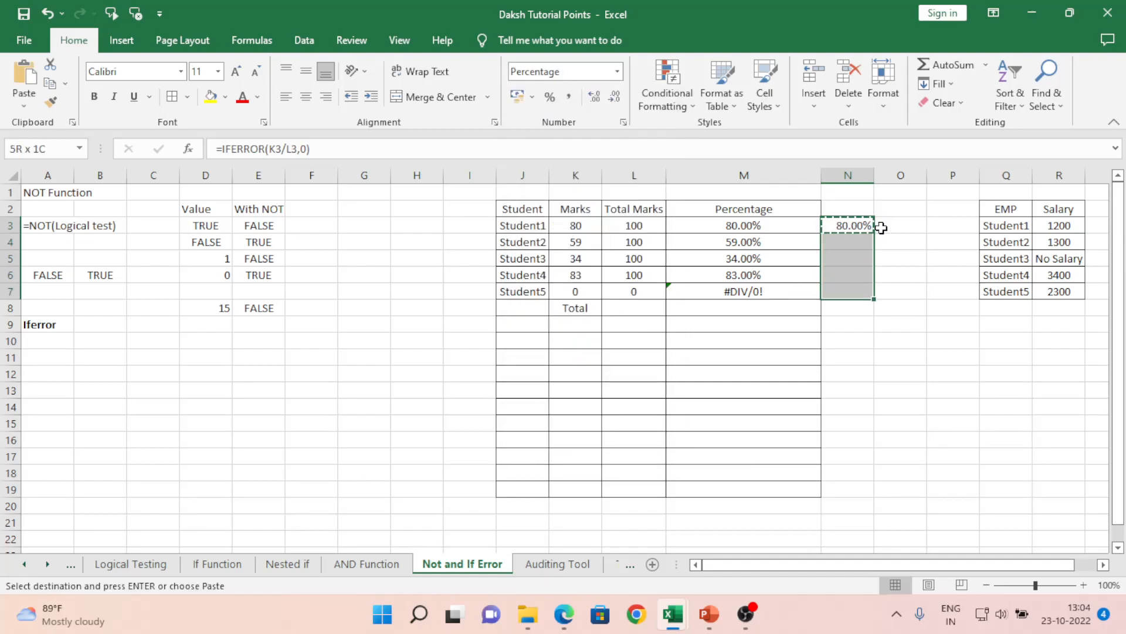
{"action": "key", "text": "ctrl+v"}
Step: Compare Student5's IFERROR formula in N7 with the plain division formula in M7
{"action": "key", "text": "Down"}
{"action": "key", "text": "Down"}
{"action": "key", "text": "Down"}
{"action": "key", "text": "Down"}
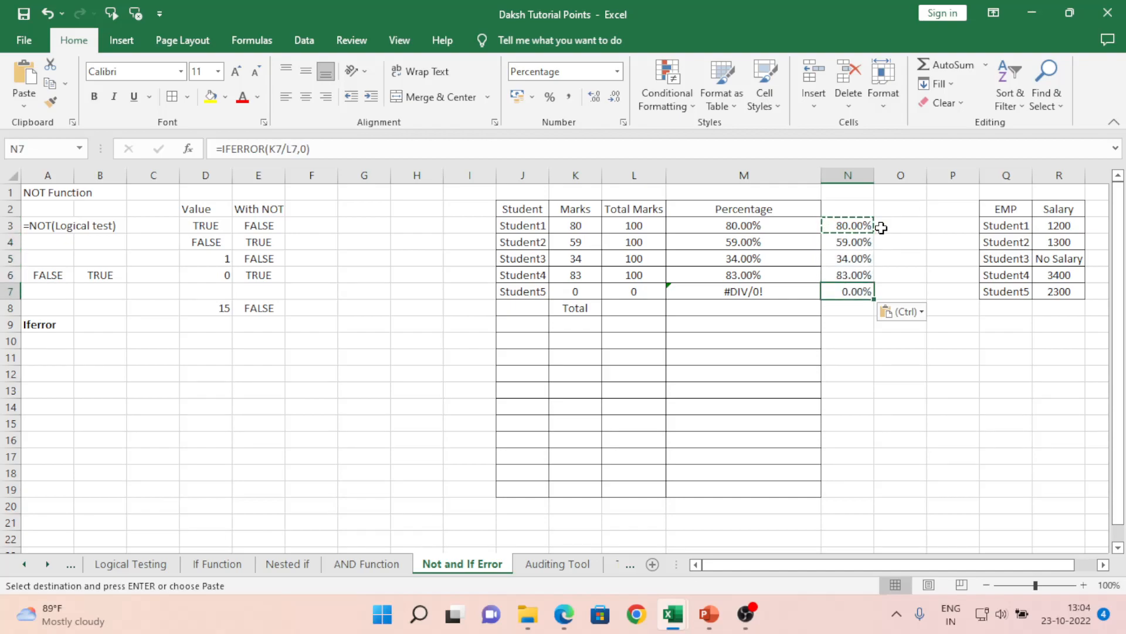
{"action": "key", "text": "Escape"}
{"action": "key", "text": "Left"}
{"action": "key", "text": "Right"}
{"action": "key", "text": "Left"}
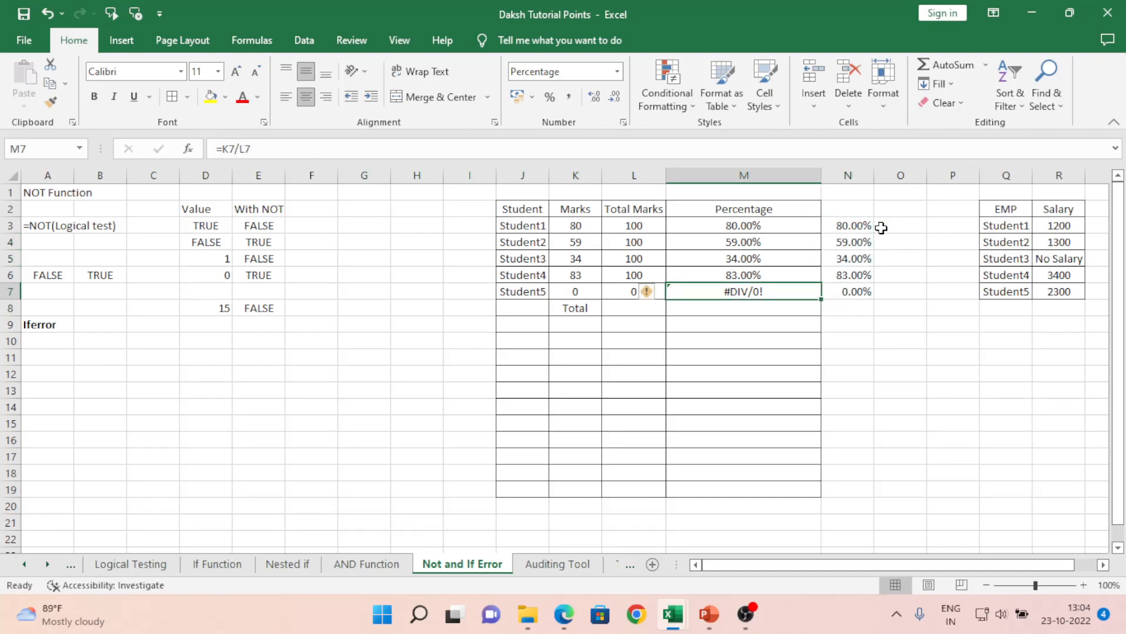
{"action": "key", "text": "Right"}
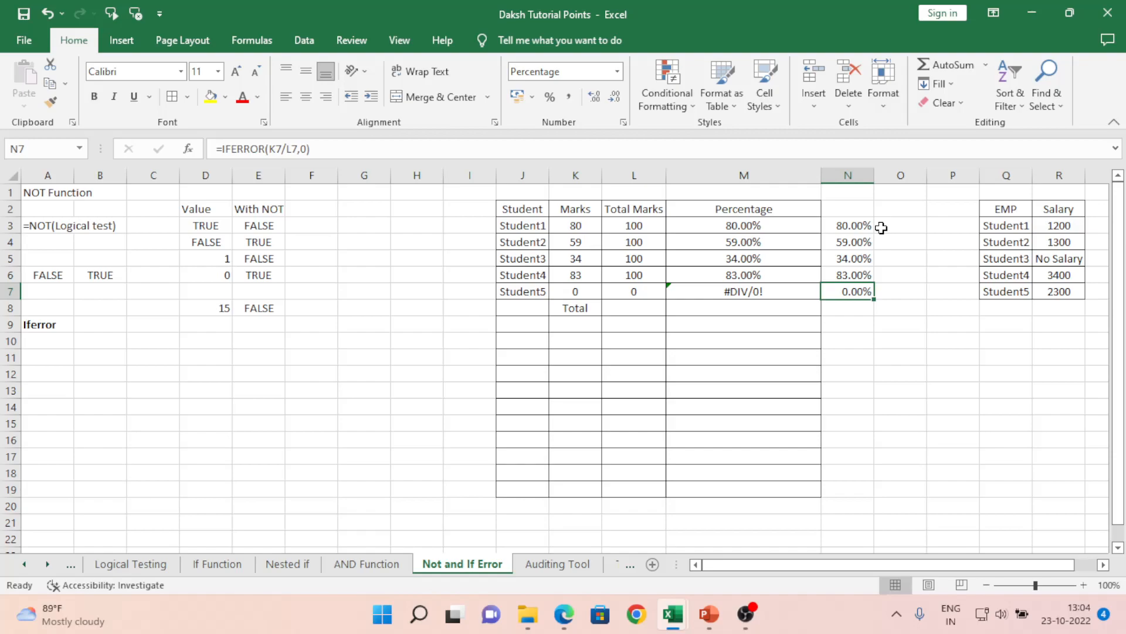
Step: Change the error value in N3's IFERROR formula to the text "Need Check Invalid Value"
{"action": "left_click", "coordinate": [857, 224]}
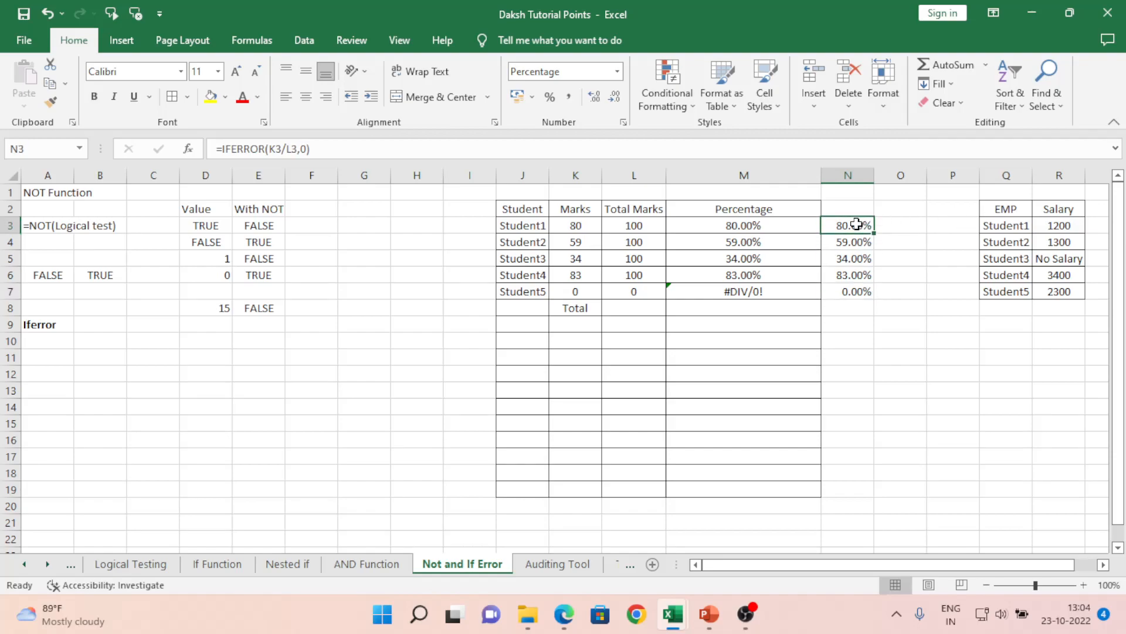
{"action": "double_click", "coordinate": [857, 224]}
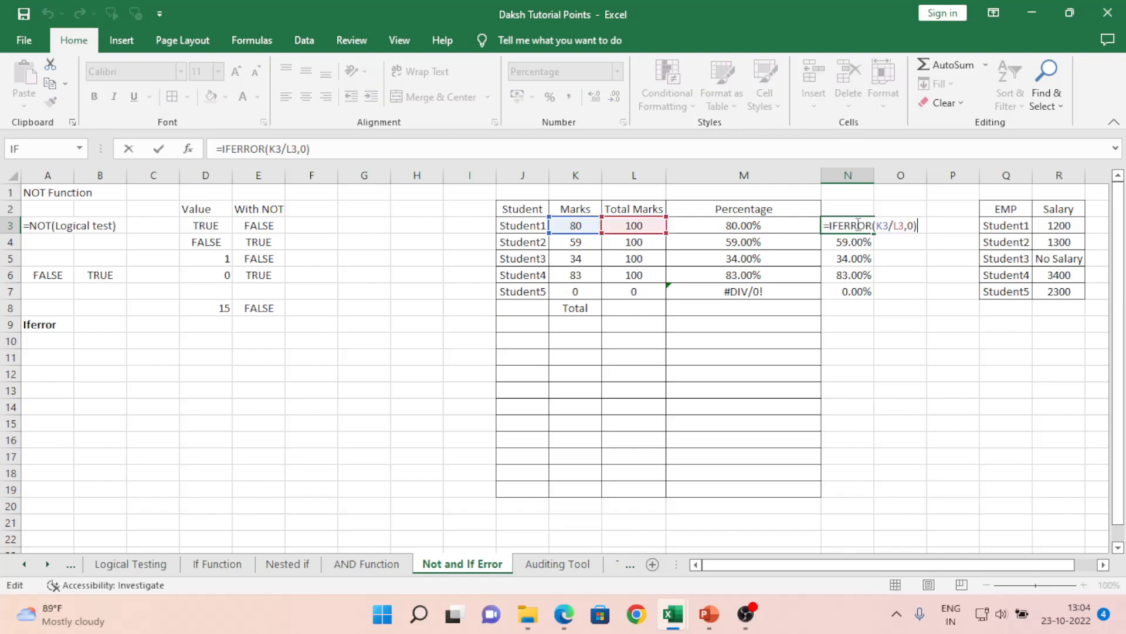
{"action": "key", "text": "Left"}
{"action": "key", "text": "shift+Left"}
{"action": "type", "text": "\""}
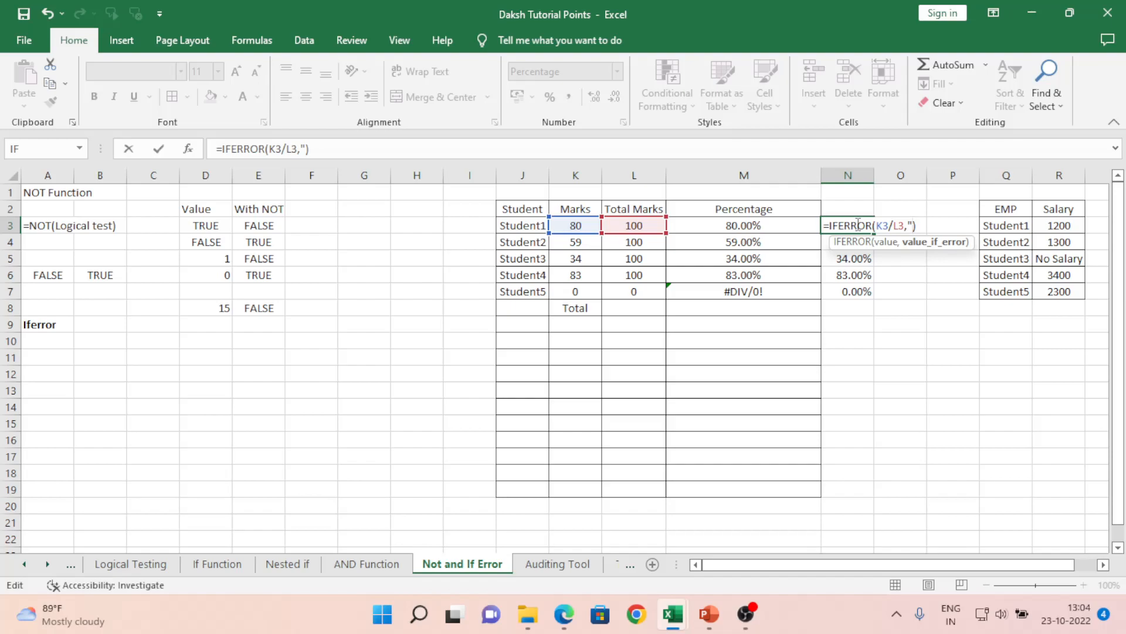
{"action": "type", "text": "Need"}
{"action": "type", "text": " Check Inv"}
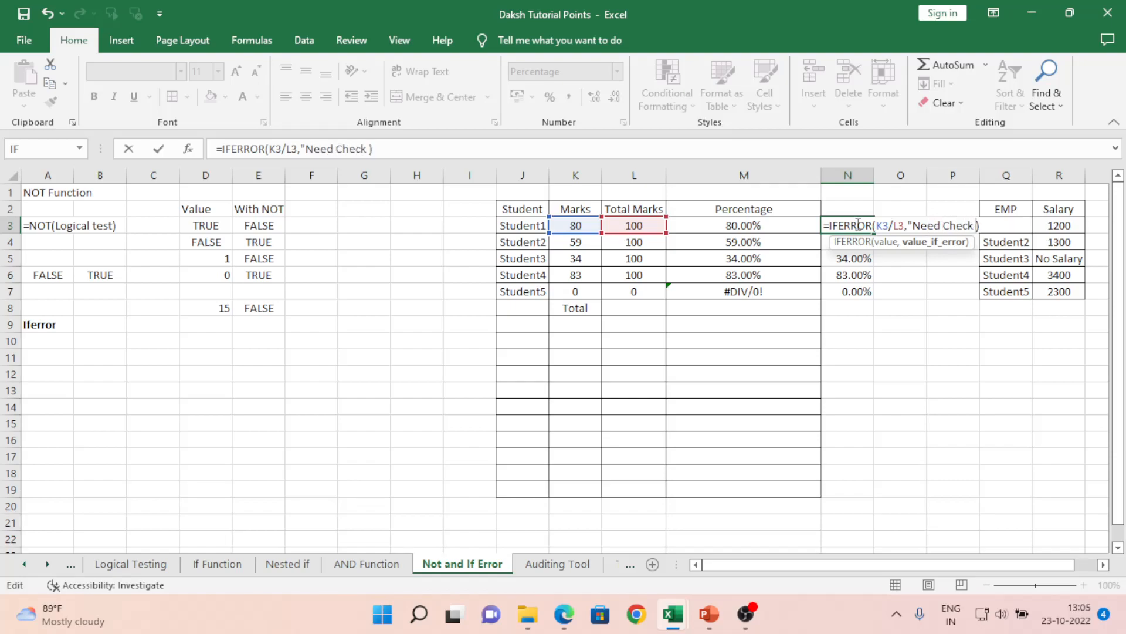
{"action": "type", "text": "alid Vali"}
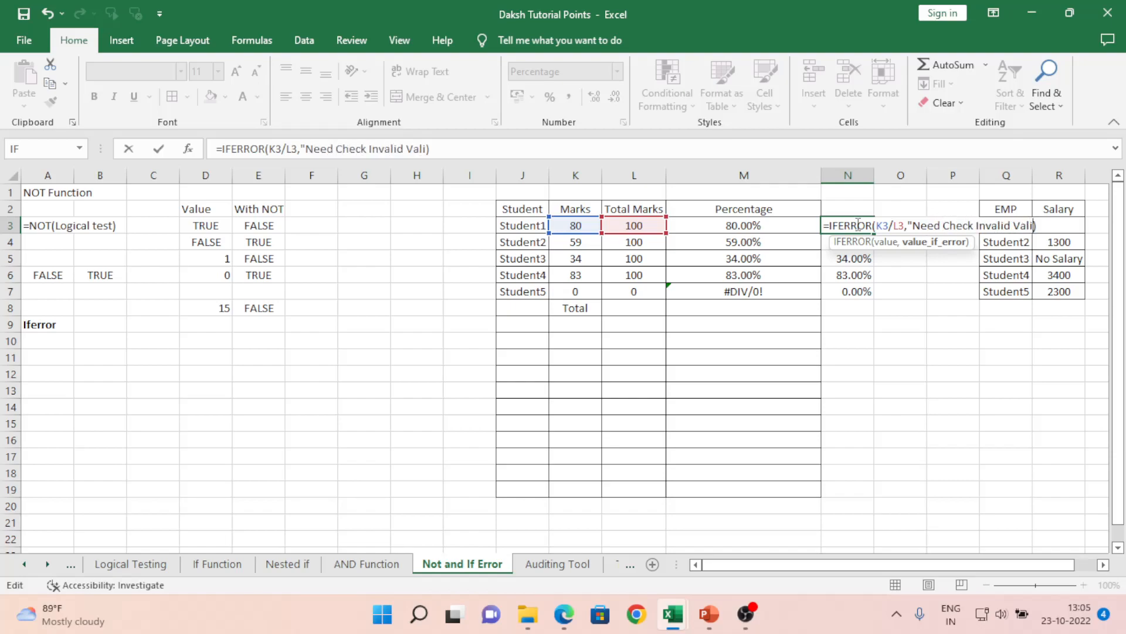
{"action": "key", "text": "BackSpace"}
{"action": "type", "text": "ue\"))"}
{"action": "key", "text": "Return"}
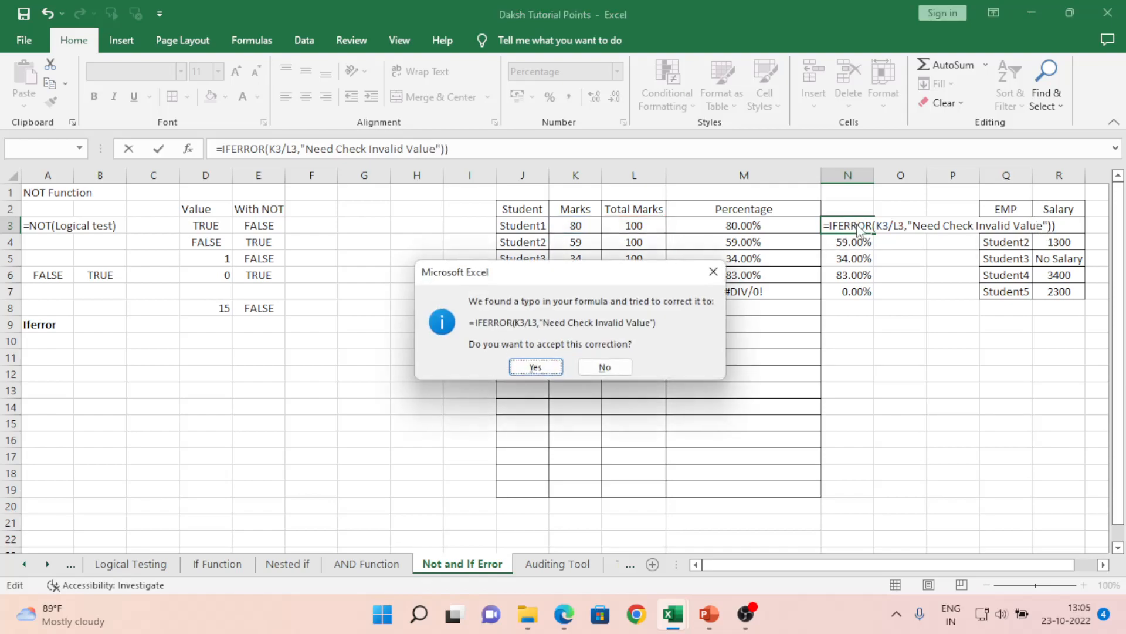
{"action": "key", "text": "Return"}
Step: Copy the revised IFERROR formula from N3 down to N7 and auto-fit the width of column N
{"action": "left_click", "coordinate": [856, 226]}
{"action": "key", "text": "ctrl+c"}
{"action": "key", "text": "shift+Down"}
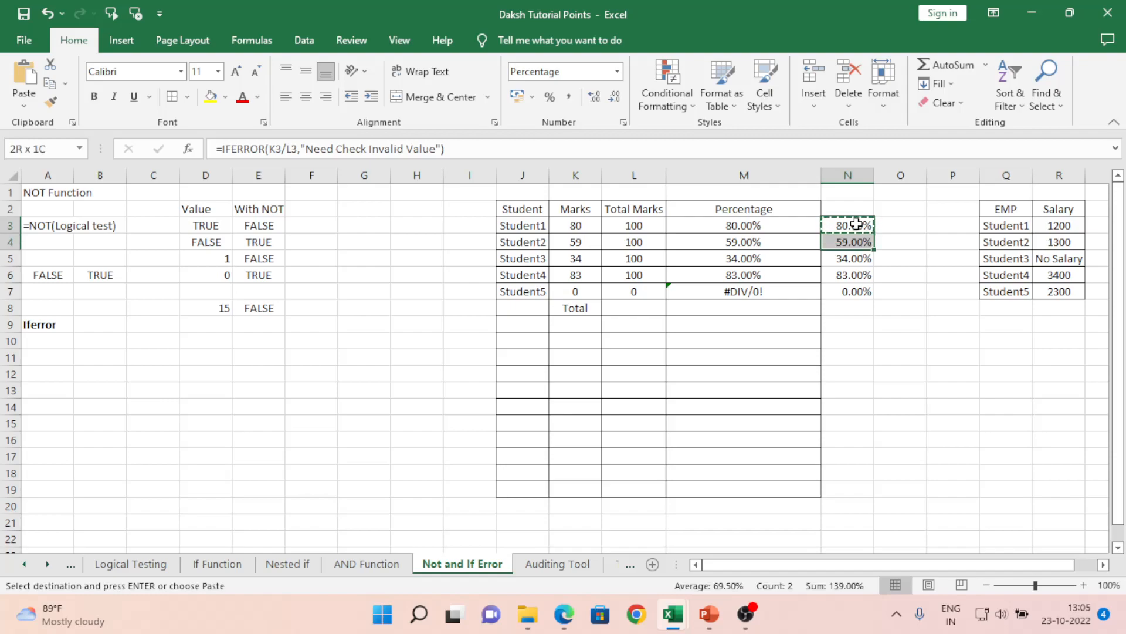
{"action": "key", "text": "shift+Down"}
{"action": "key", "text": "shift+Down"}
{"action": "key", "text": "shift+Down"}
{"action": "key", "text": "ctrl+v"}
{"action": "left_click", "coordinate": [856, 225]}
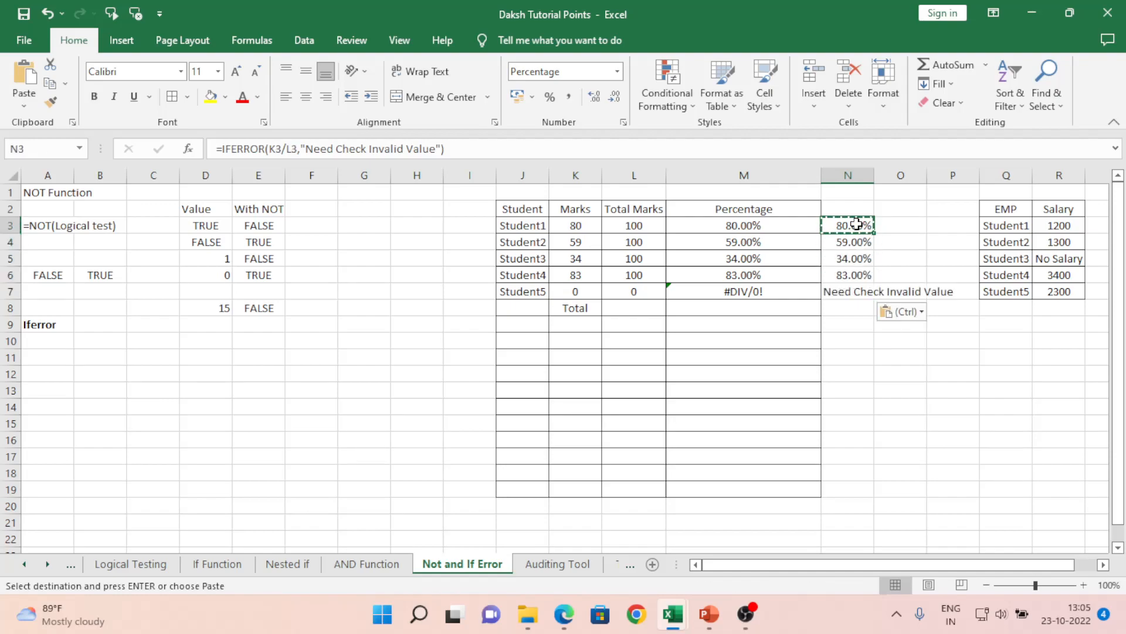
{"action": "double_click", "coordinate": [875, 177]}
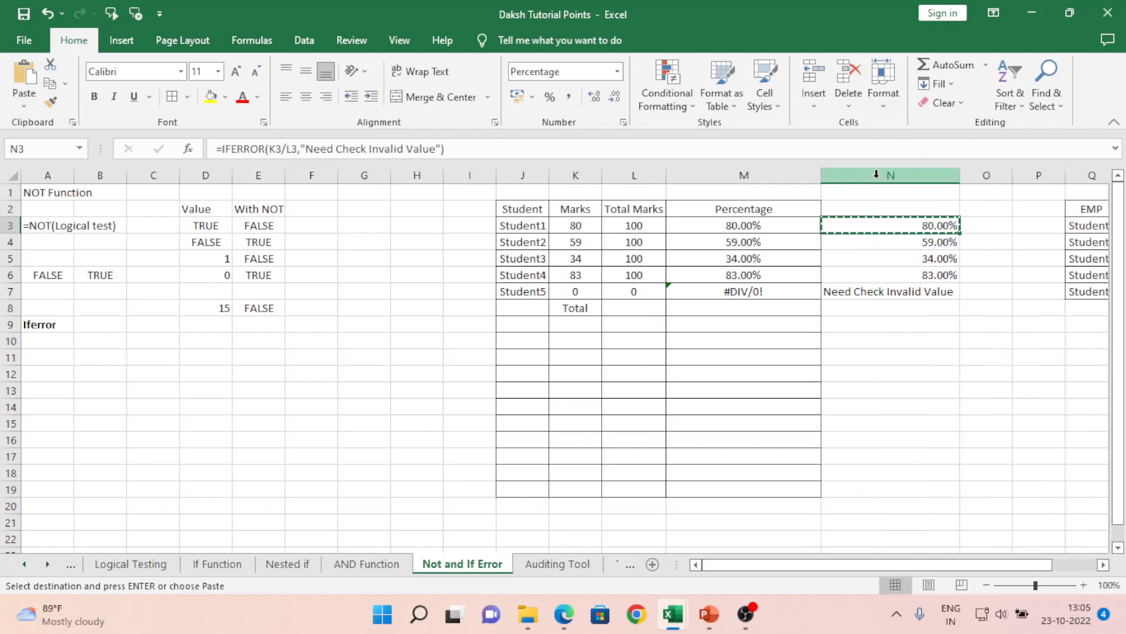
Step: Check the plain division in M7 against the text-returning IFERROR formulas in column N
{"action": "left_click", "coordinate": [727, 286]}
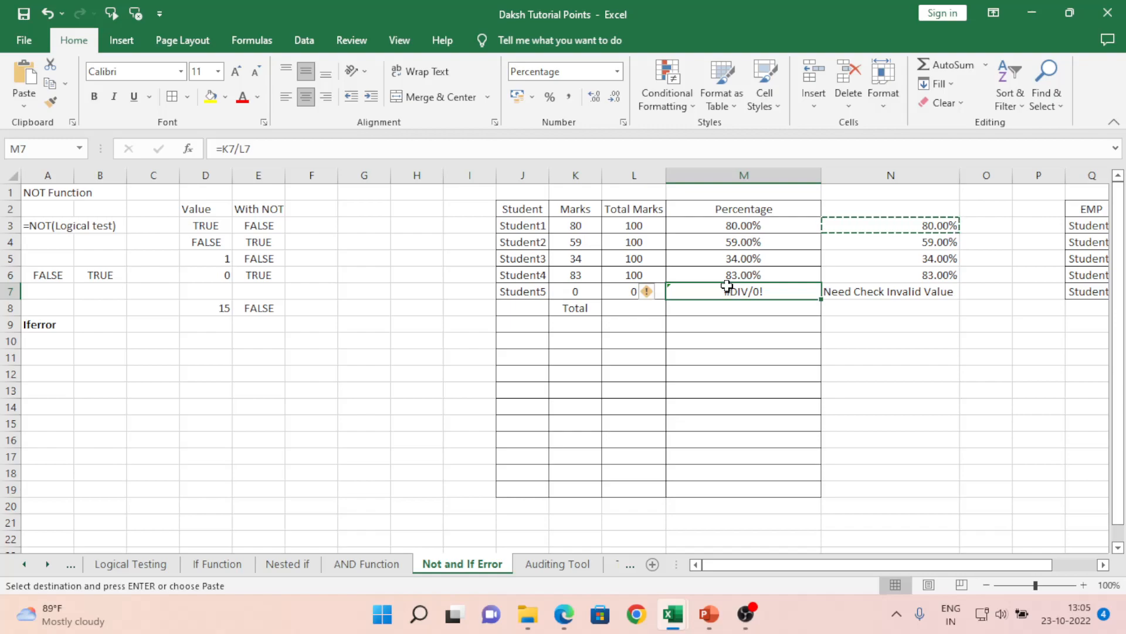
{"action": "key", "text": "Right"}
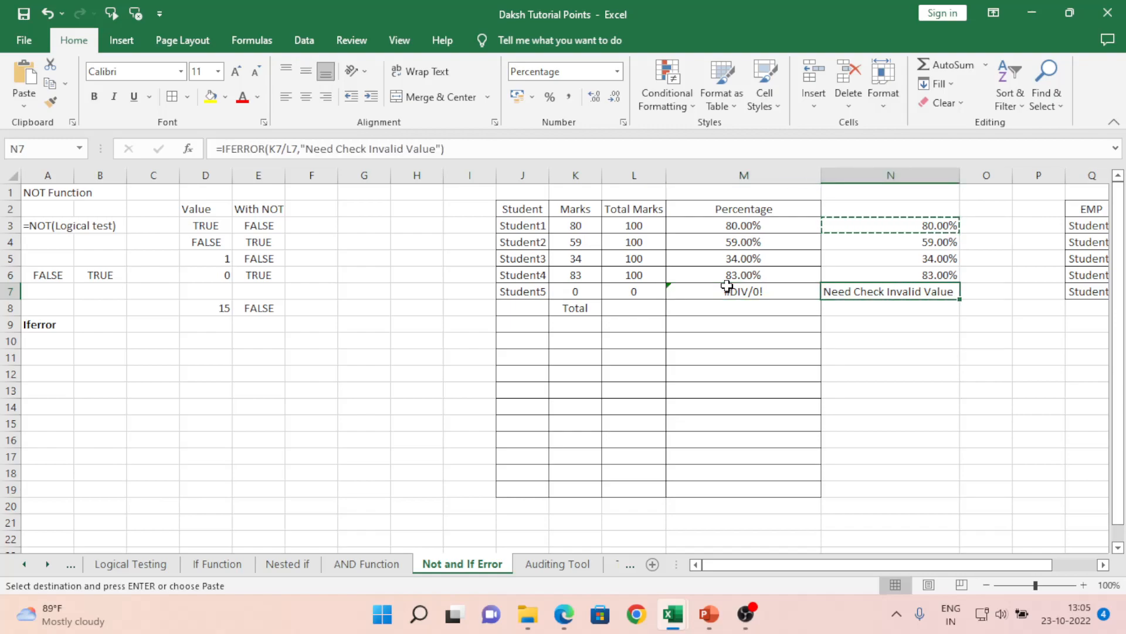
{"action": "key", "text": "Up"}
{"action": "key", "text": "Up"}
{"action": "key", "text": "Up"}
{"action": "key", "text": "Up"}
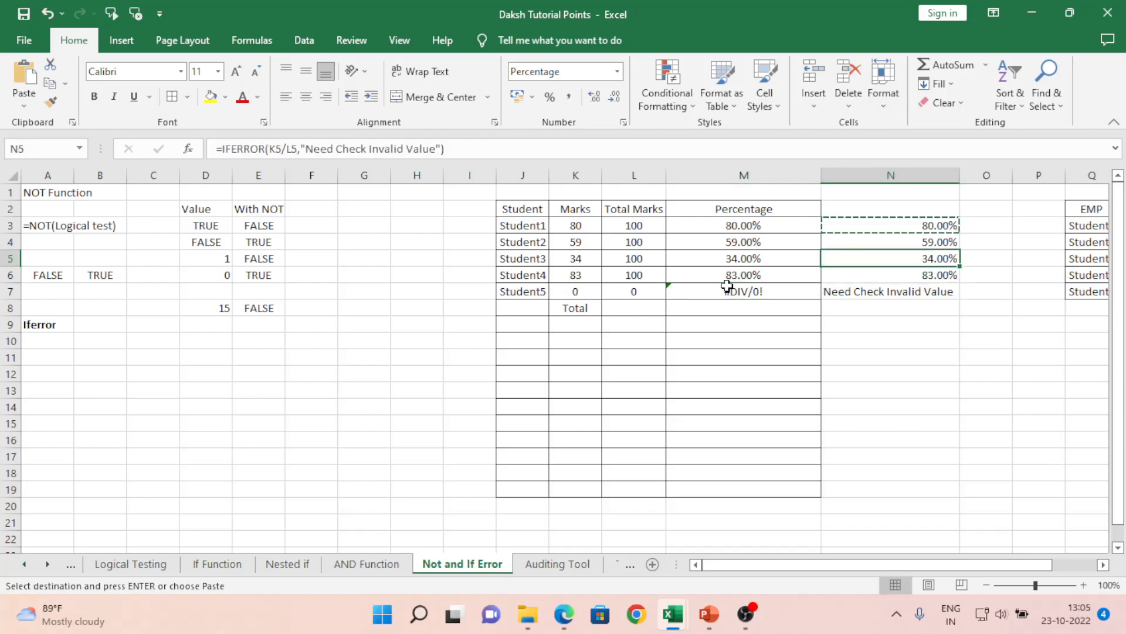
Step: Try replacing the error text in N3's IFERROR formula with a VLOOKUP or SUM function, leaving that argument empty
{"action": "key", "text": "F2"}
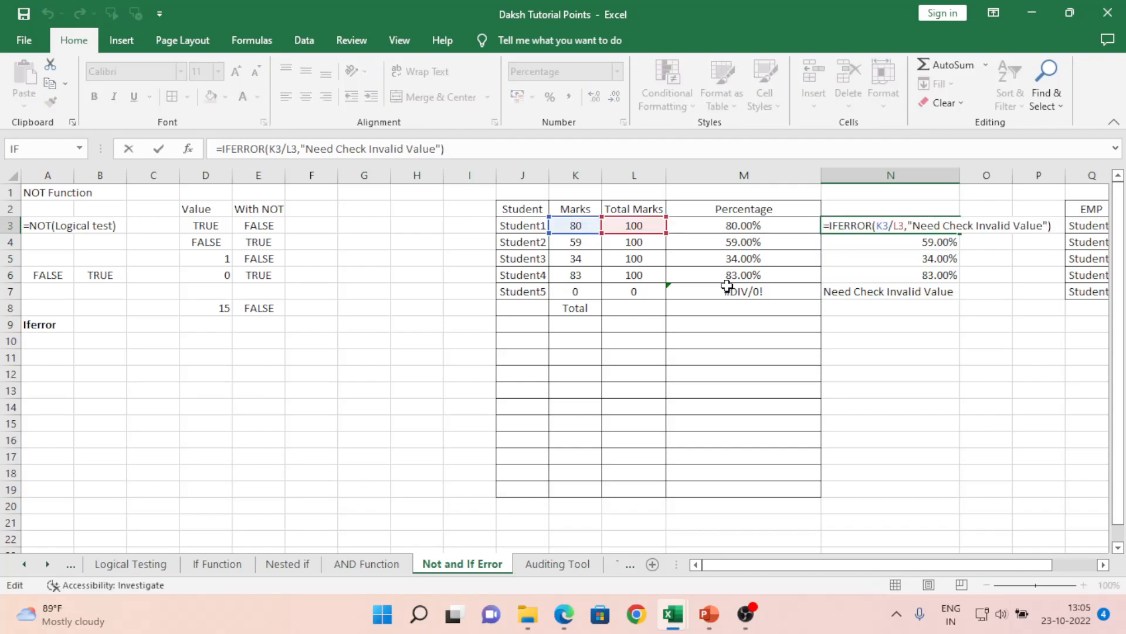
{"action": "key", "text": "Left"}
{"action": "key", "text": "Left"}
{"action": "key", "text": "shift+Left"}
{"action": "key", "text": "shift+Left"}
{"action": "key", "text": "shift+Left"}
{"action": "key", "text": "shift+Left"}
{"action": "key", "text": "shift+Left"}
{"action": "key", "text": "shift+Left"}
{"action": "key", "text": "shift+Left"}
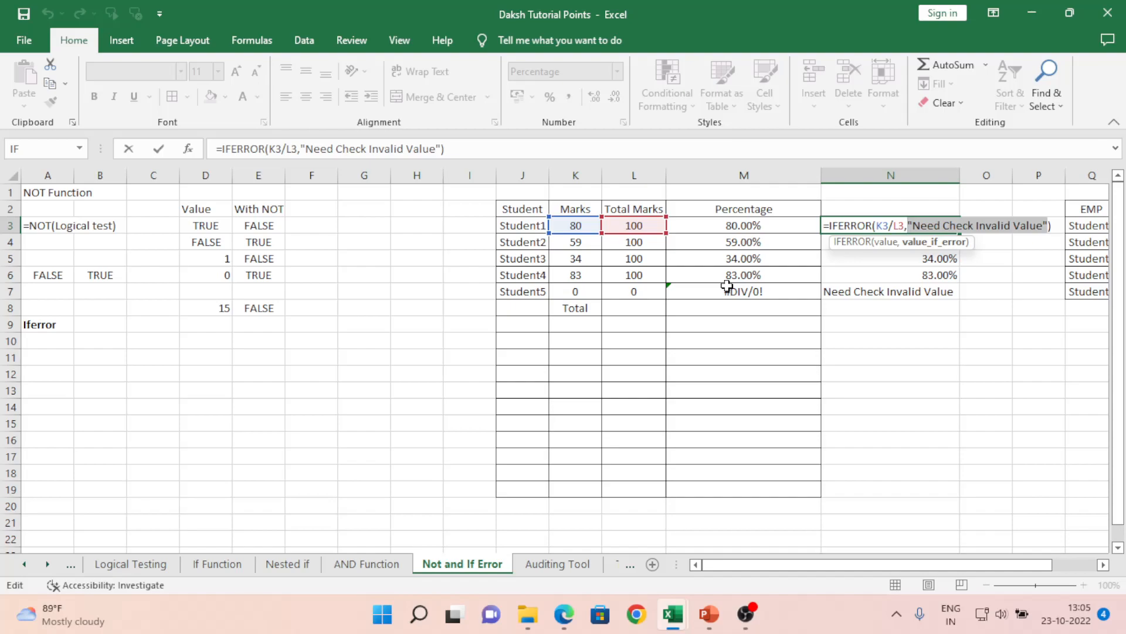
{"action": "type", "text": "Vl"}
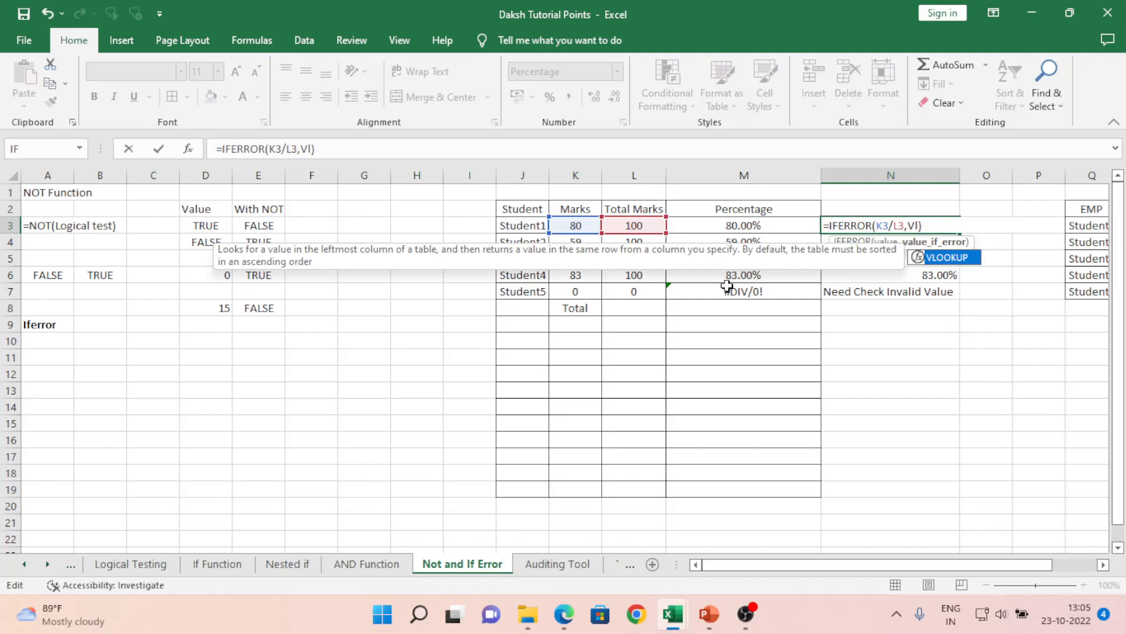
{"action": "key", "text": "BackSpace"}
{"action": "key", "text": "BackSpace"}
{"action": "type", "text": "Sum"}
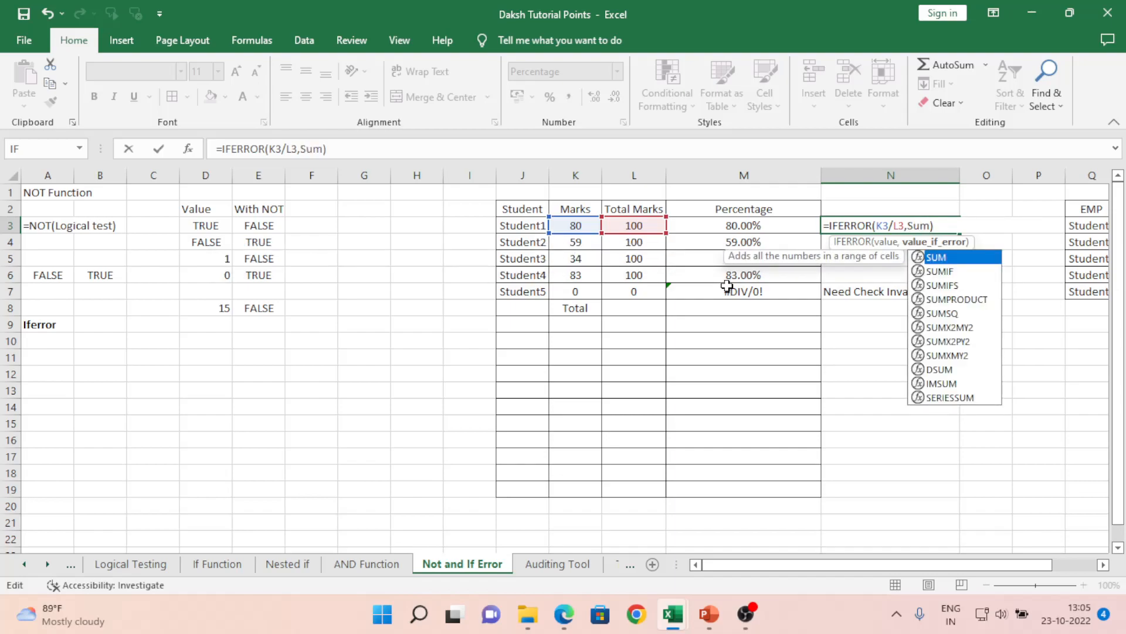
{"action": "key", "text": "BackSpace"}
{"action": "key", "text": "BackSpace"}
{"action": "key", "text": "BackSpace"}
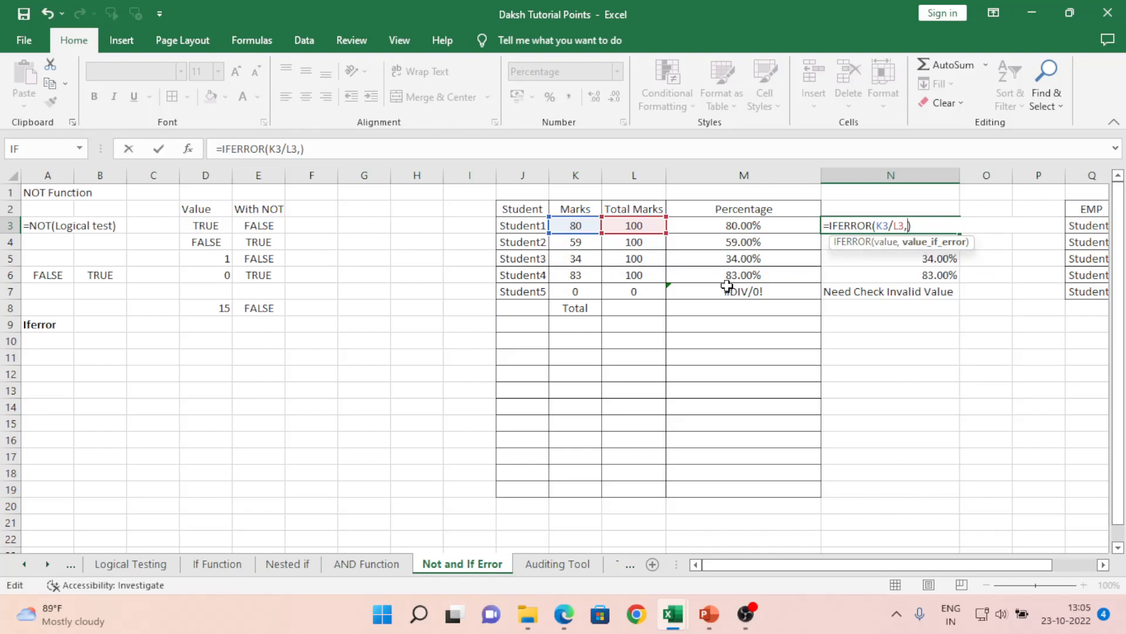
Step: Complete N3's formula as =IFERROR(K3/L3,0) with 0 as the error value
{"action": "type", "text": "\"\""}
{"action": "type", "text": "0"}
{"action": "key", "text": "Return"}
Step: Copy the zero-returning IFERROR formula from N3 down to N7
{"action": "key", "text": "Up"}
{"action": "key", "text": "ctrl+c"}
{"action": "key", "text": "shift+Down"}
{"action": "key", "text": "shift+Down"}
{"action": "key", "text": "shift+Down"}
{"action": "key", "text": "shift+Down"}
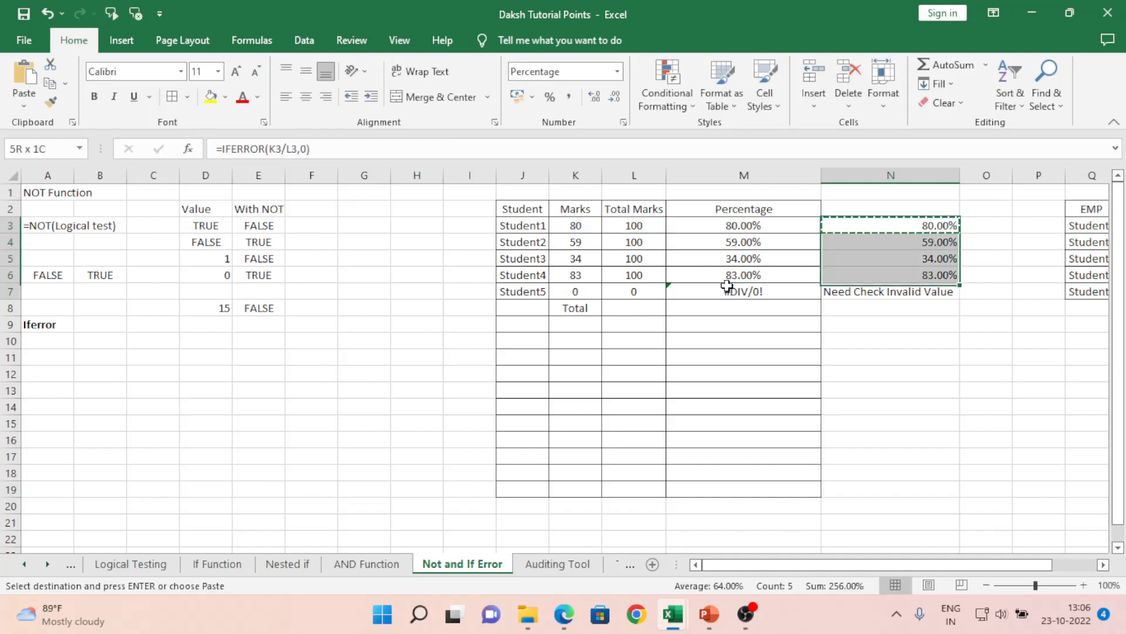
{"action": "key", "text": "ctrl+v"}
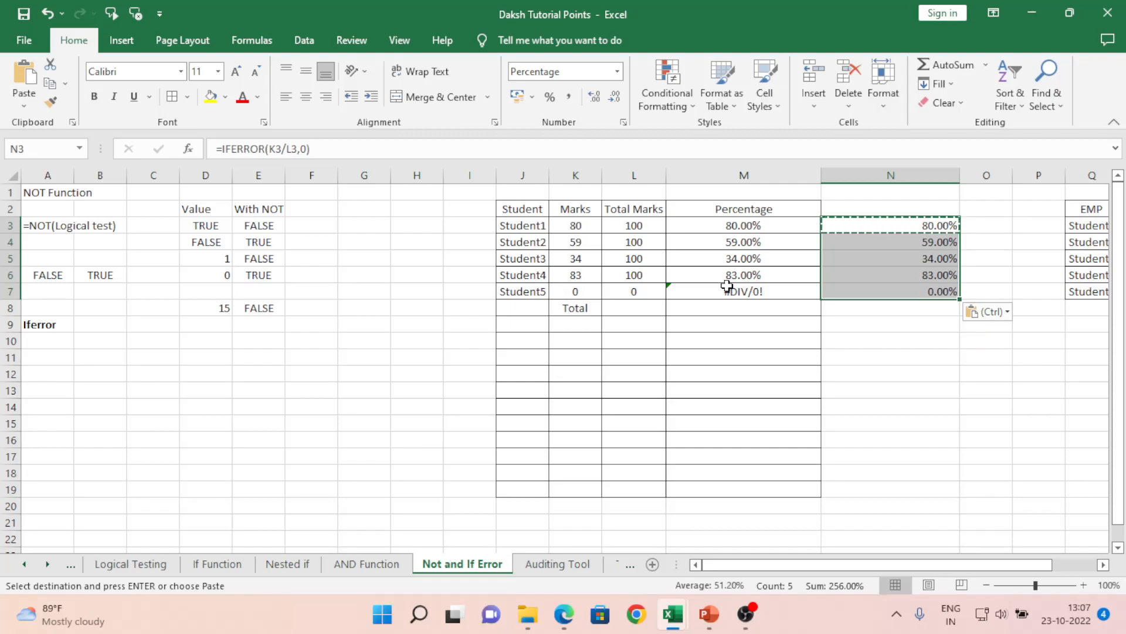
Step: Rename the first employee in Q3 of the salary table as EMP1
{"action": "key", "text": "Right"}
{"action": "key", "text": "Right"}
{"action": "key", "text": "Right"}
{"action": "key", "text": "Left"}
{"action": "key", "text": "Left"}
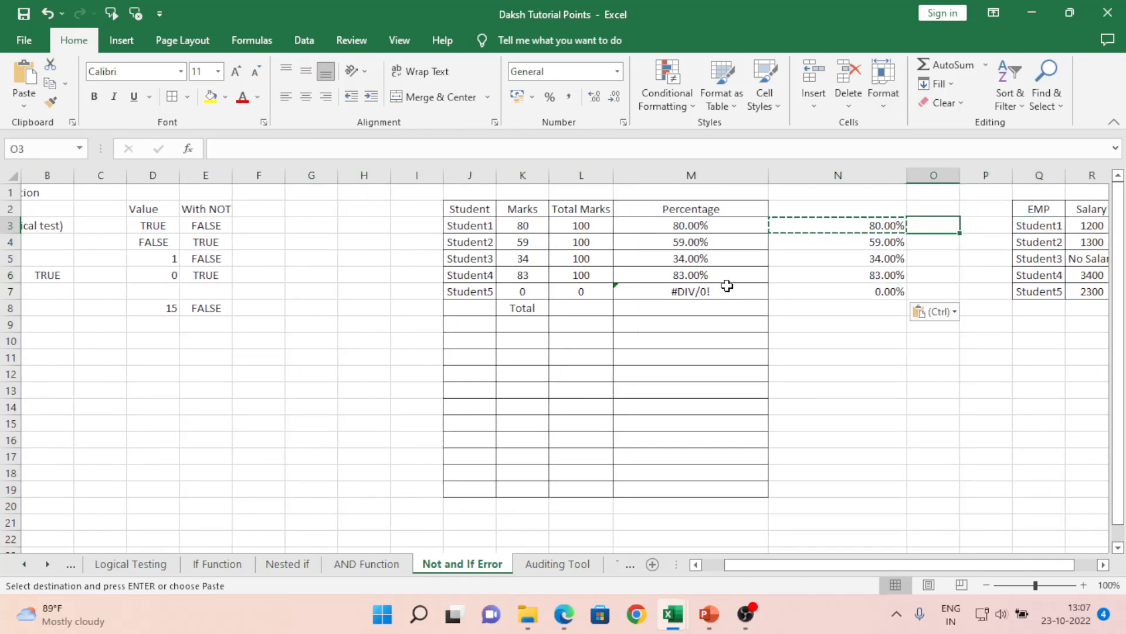
{"action": "key", "text": "Right"}
{"action": "key", "text": "Right"}
{"action": "key", "text": "Right"}
{"action": "key", "text": "Right"}
{"action": "key", "text": "Right"}
{"action": "key", "text": "Left"}
{"action": "key", "text": "Right"}
{"action": "key", "text": "Right"}
{"action": "key", "text": "Right"}
{"action": "key", "text": "Right"}
{"action": "key", "text": "Right"}
{"action": "key", "text": "Left"}
{"action": "key", "text": "Left"}
{"action": "key", "text": "Left"}
{"action": "key", "text": "Left"}
{"action": "key", "text": "Left"}
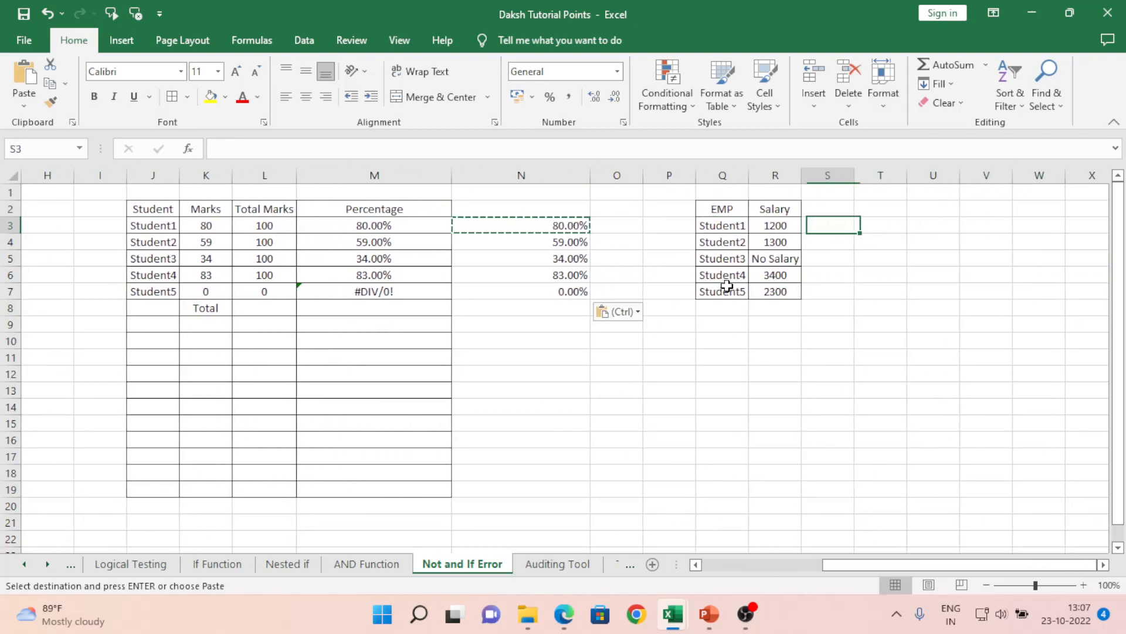
{"action": "key", "text": "Left"}
{"action": "key", "text": "Left"}
{"action": "type", "text": "EMP1"}
{"action": "key", "text": "Return"}
Step: Try to Flash Fill the employee names in Q3:Q7 from the EMP1 entry
{"action": "key", "text": "Up"}
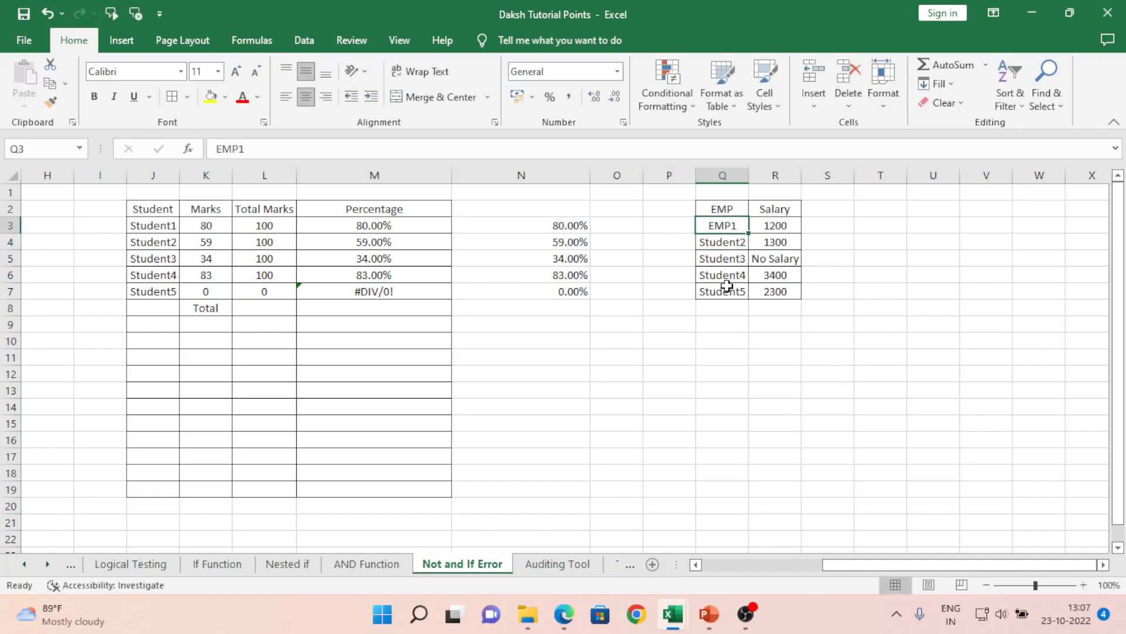
{"action": "key", "text": "shift+Down"}
{"action": "key", "text": "shift+Down"}
{"action": "key", "text": "shift+Down"}
{"action": "key", "text": "shift+Down"}
{"action": "key", "text": "ctrl+e"}
{"action": "key", "text": "Return"}
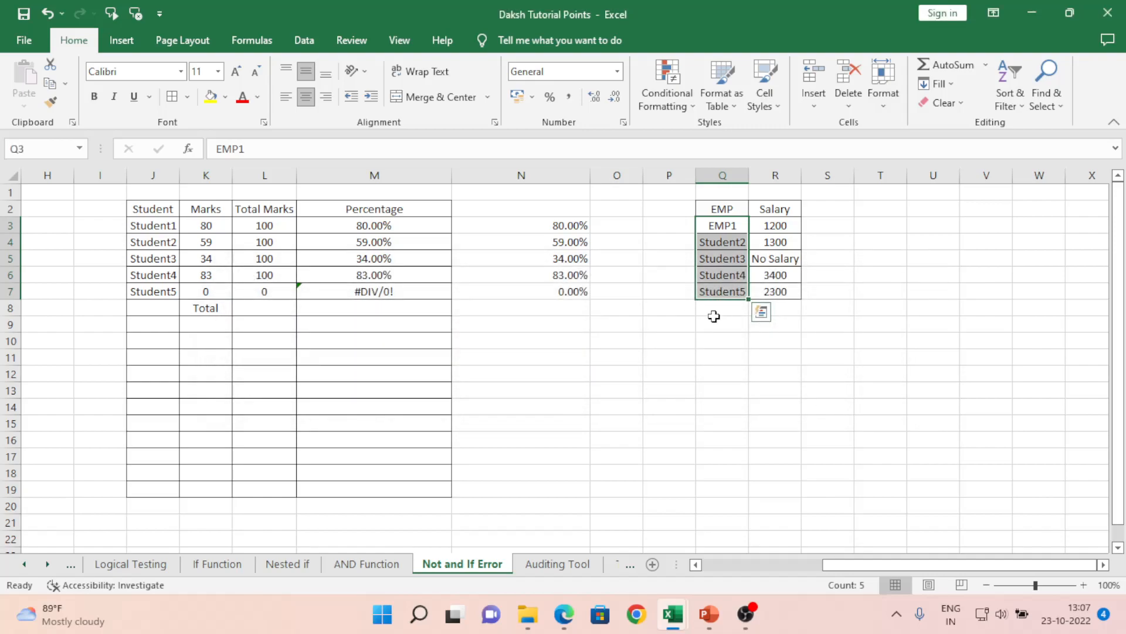
Step: Fill the employee series from Q3 down to EMP5 in Q7 and widen the Salary column
{"action": "left_click", "coordinate": [719, 221]}
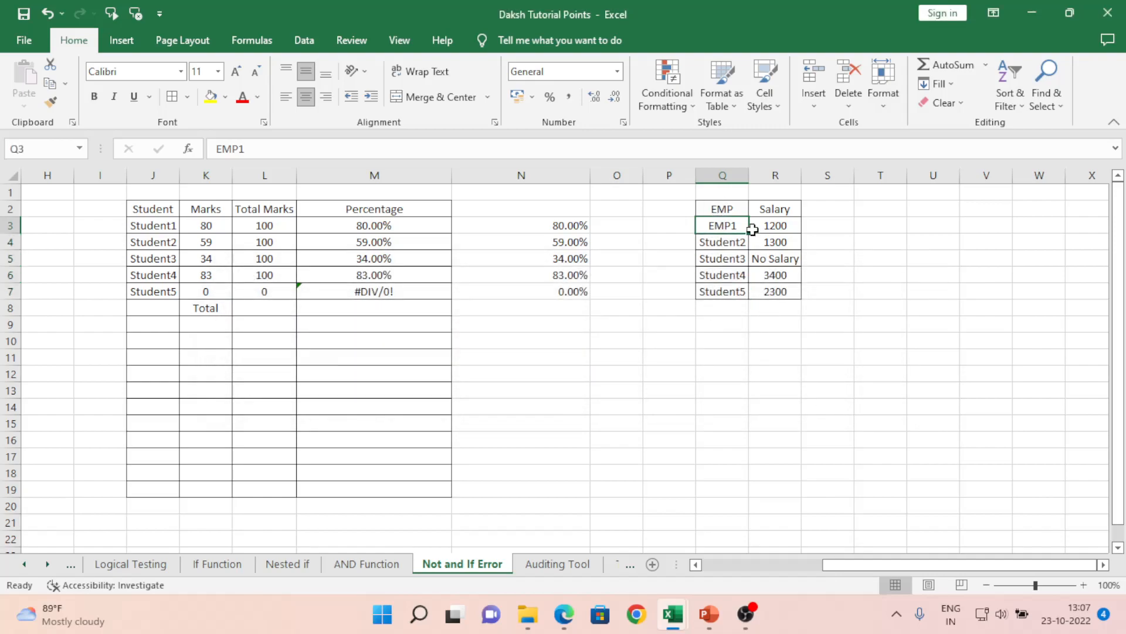
{"action": "left_click_drag", "start_coordinate": [749, 234], "coordinate": [752, 298]}
{"action": "left_click", "coordinate": [823, 230]}
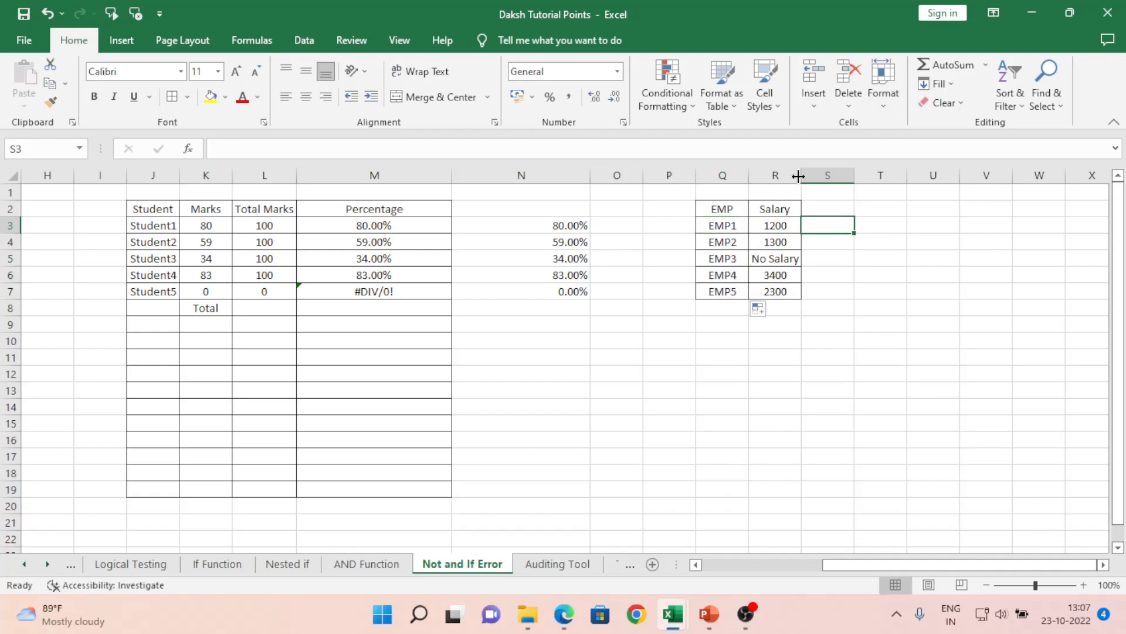
{"action": "left_click_drag", "start_coordinate": [801, 174], "coordinate": [821, 176]}
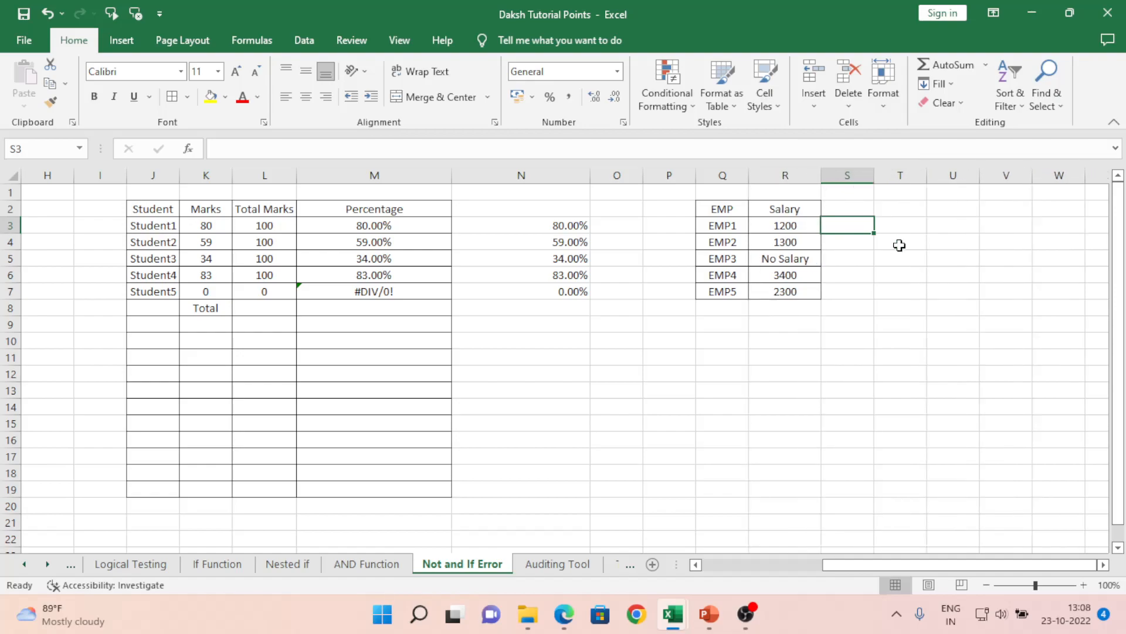
Step: Add the header TAX in S2 beside the Salary header
{"action": "left_click", "coordinate": [848, 206]}
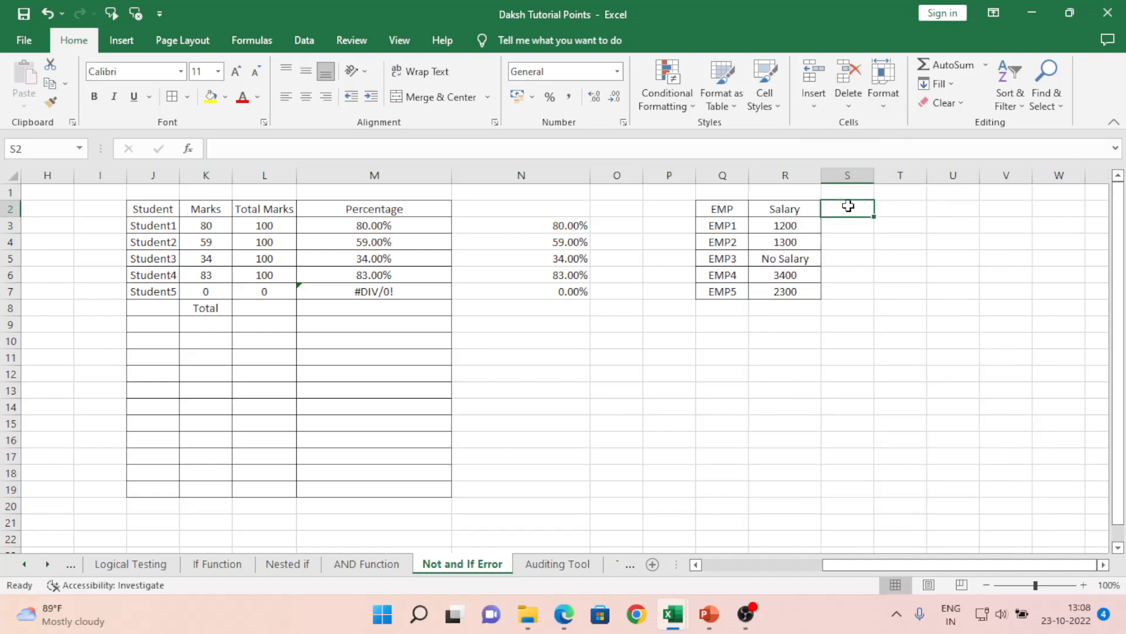
{"action": "type", "text": "TAX"}
{"action": "key", "text": "Return"}
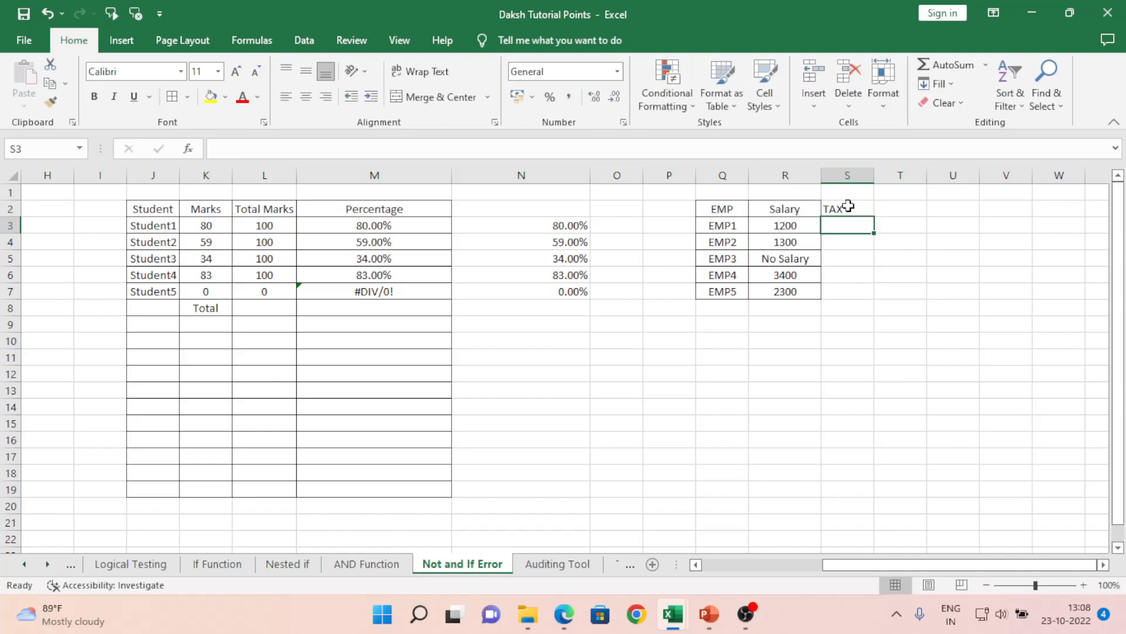
Step: Enter the formula =R3*0.05 in S3 to calculate EMP1's tax
{"action": "type", "text": "="}
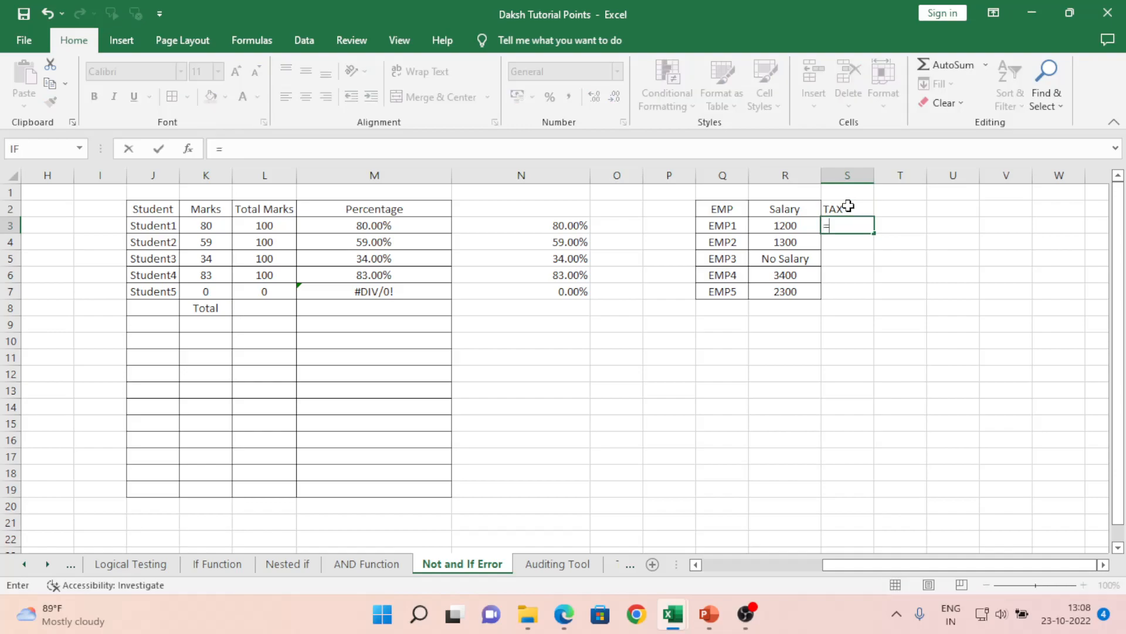
{"action": "key", "text": "Left"}
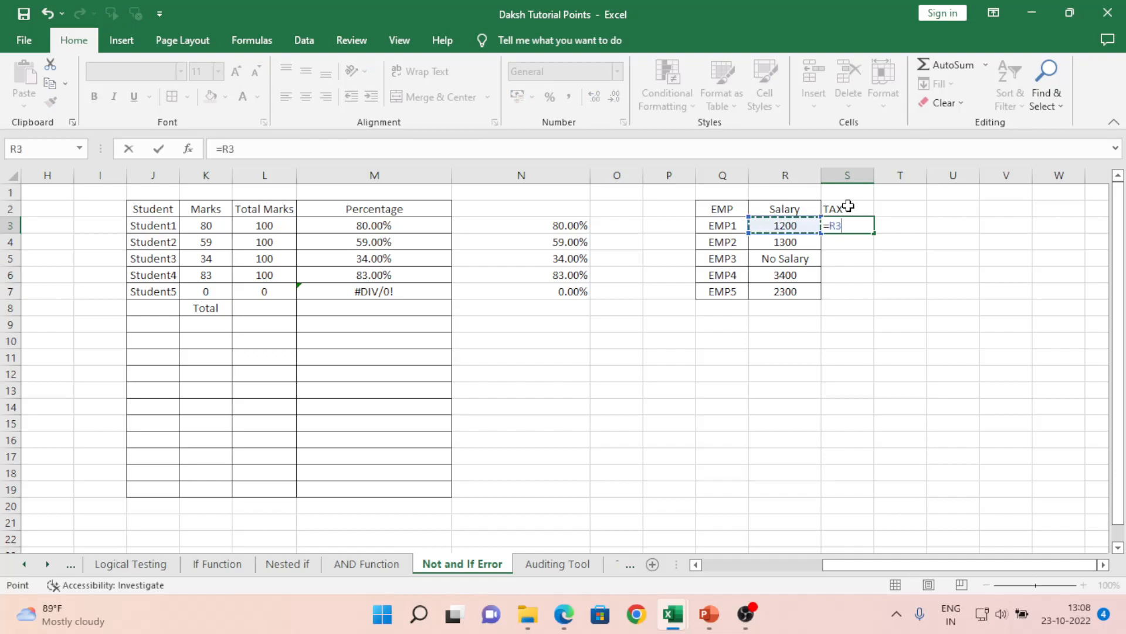
{"action": "type", "text": "*"}
{"action": "type", "text": ".05"}
{"action": "key", "text": "Return"}
Step: Copy the tax formula from S3 down to S7 and widen the TAX column
{"action": "key", "text": "Up"}
{"action": "key", "text": "ctrl+c"}
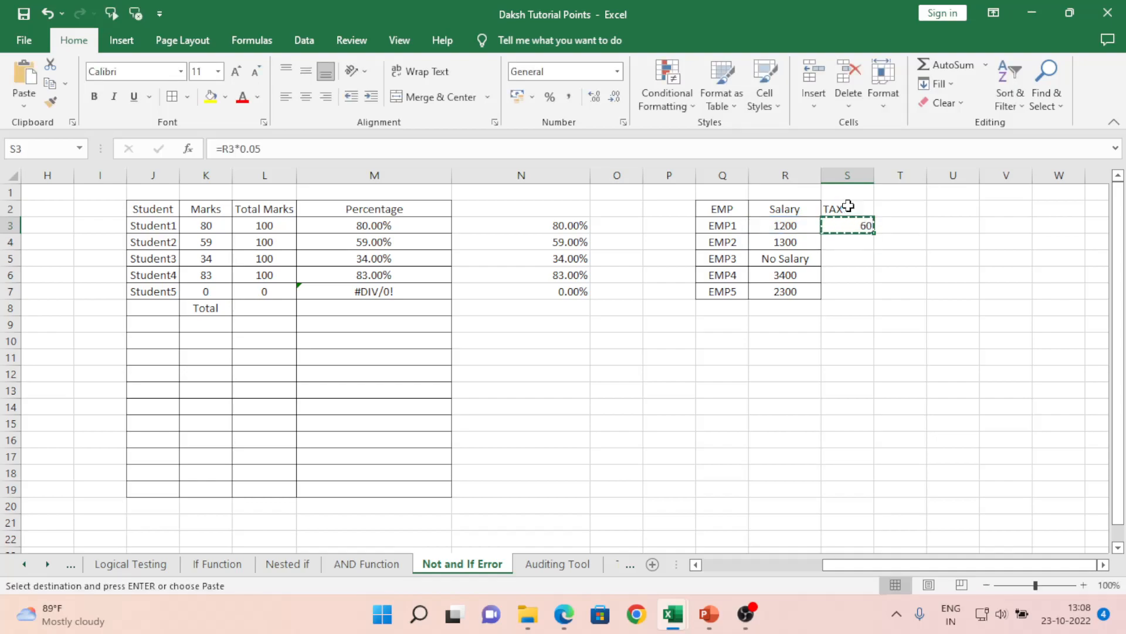
{"action": "key", "text": "shift+Down"}
{"action": "key", "text": "shift+Down"}
{"action": "key", "text": "shift+Down"}
{"action": "key", "text": "shift+Down"}
{"action": "key", "text": "ctrl+v"}
{"action": "key", "text": "Down"}
{"action": "key", "text": "Down"}
{"action": "left_click_drag", "start_coordinate": [874, 175], "coordinate": [909, 174]}
Step: Format the whole TAX column as Number with two decimal places after trying the percentage format
{"action": "left_click", "coordinate": [875, 174]}
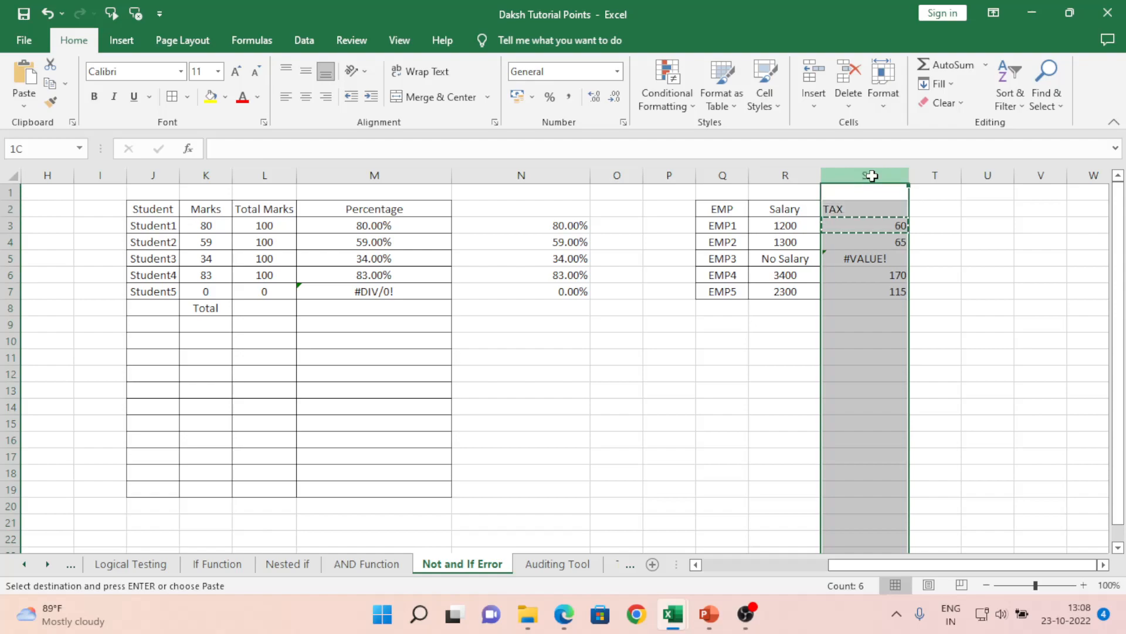
{"action": "left_click", "coordinate": [550, 97]}
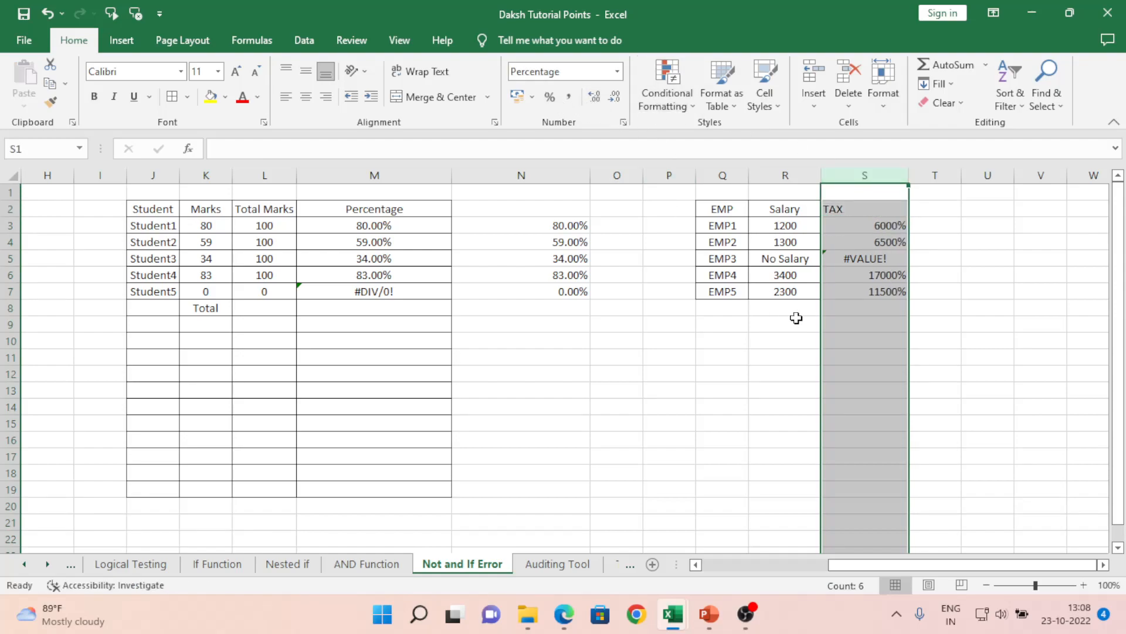
{"action": "left_click", "coordinate": [618, 72]}
{"action": "left_click", "coordinate": [577, 144]}
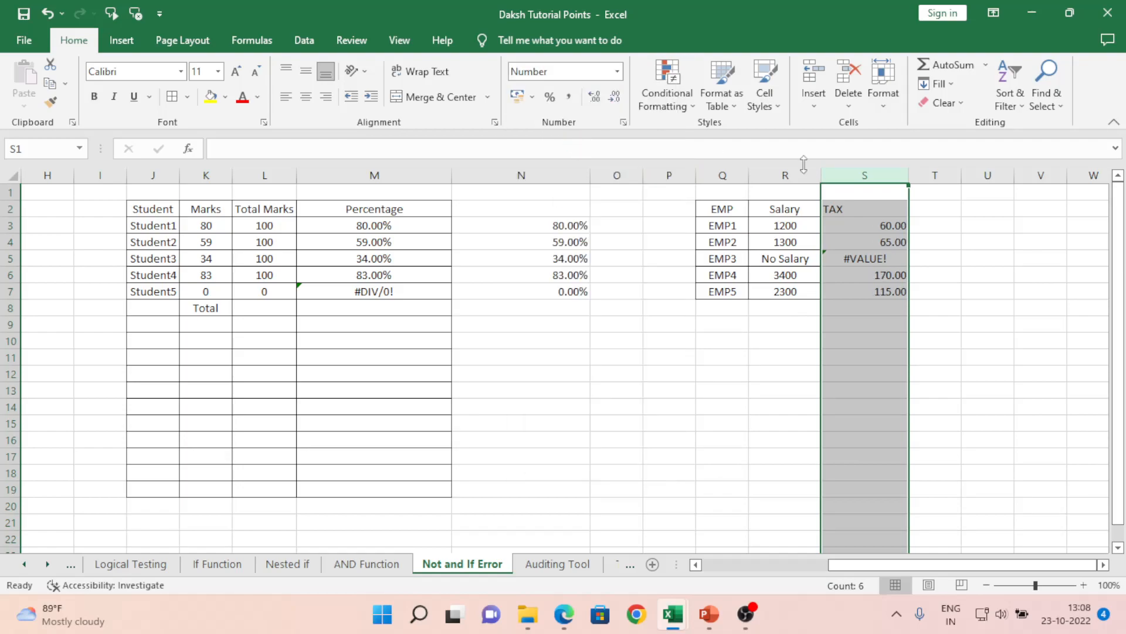
{"action": "left_click", "coordinate": [818, 311]}
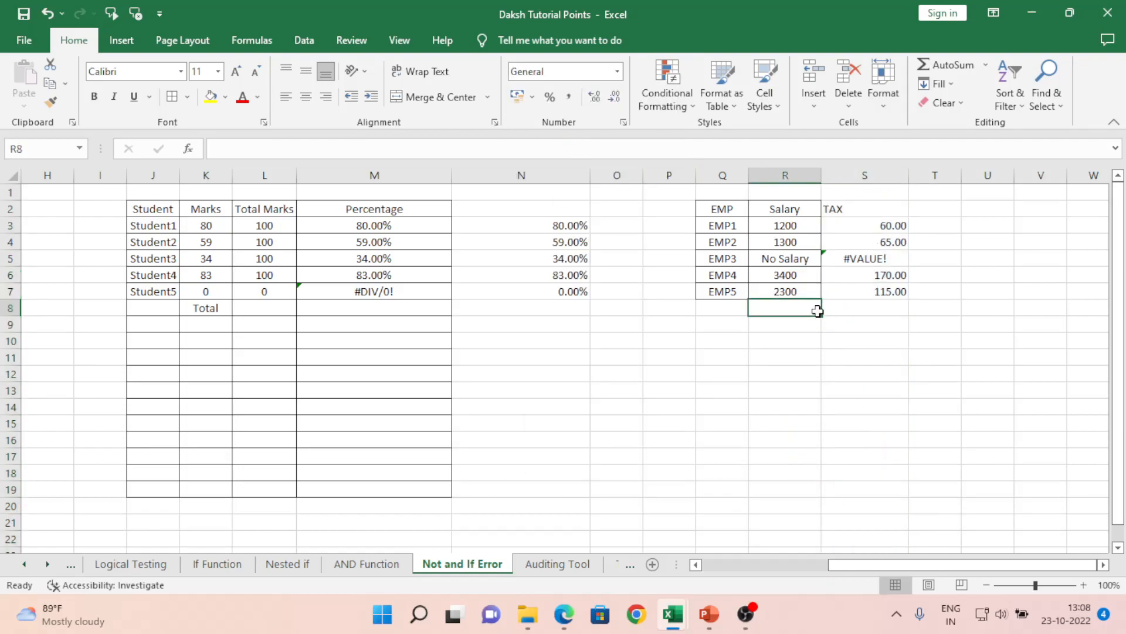
Step: Enter the label Total Tax in R8 below the Salary column
{"action": "key", "text": "Right"}
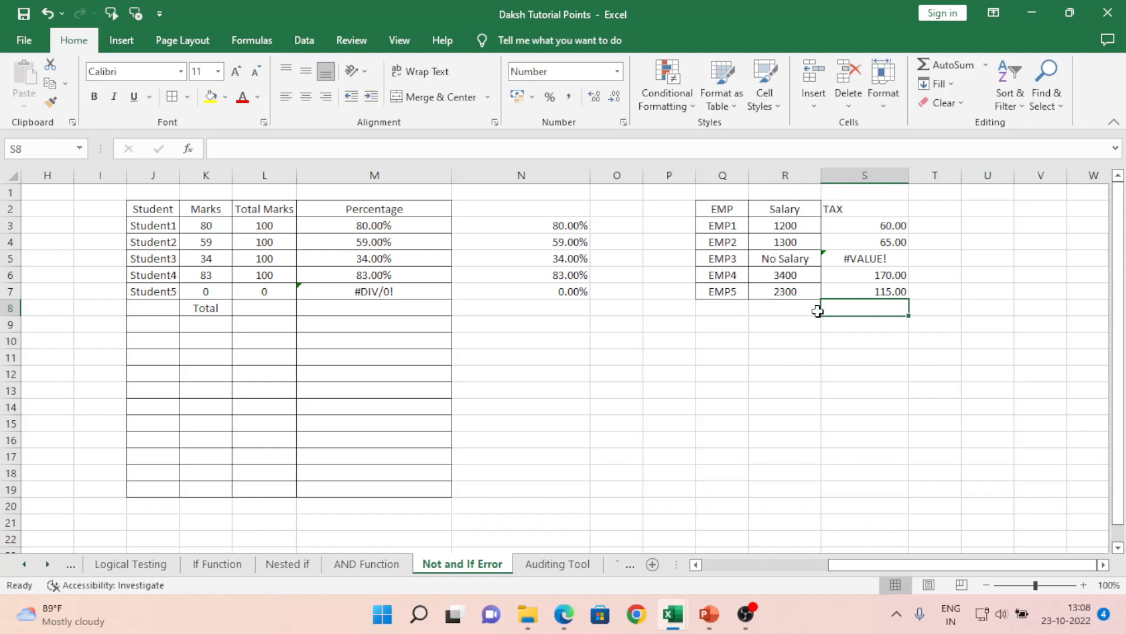
{"action": "key", "text": "Left"}
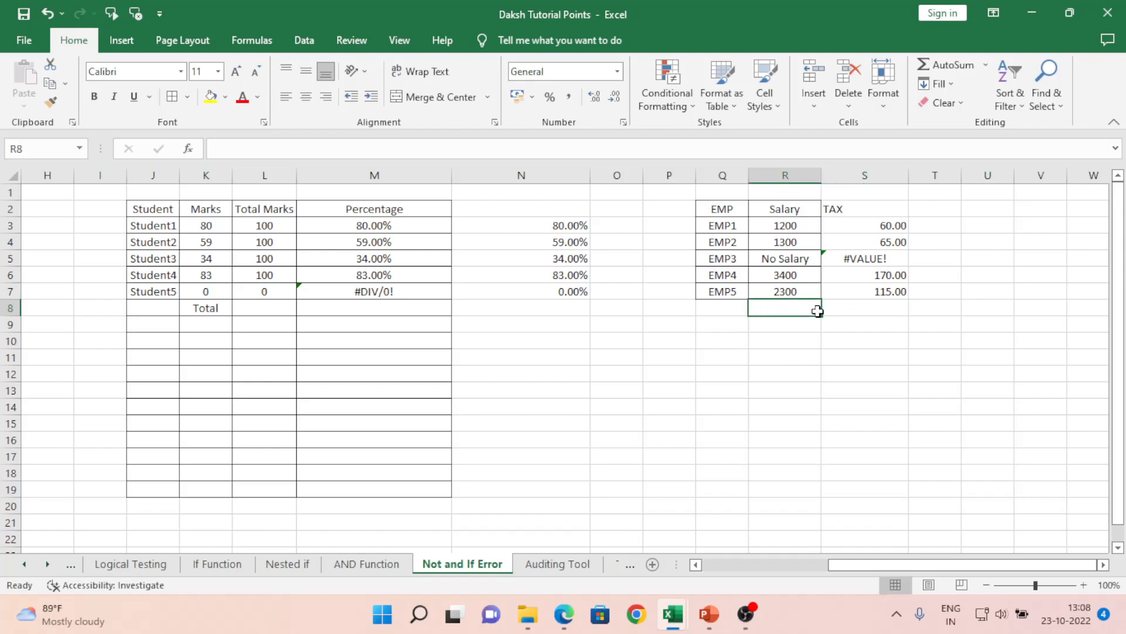
{"action": "type", "text": "Total Tax"}
{"action": "key", "text": "Right"}
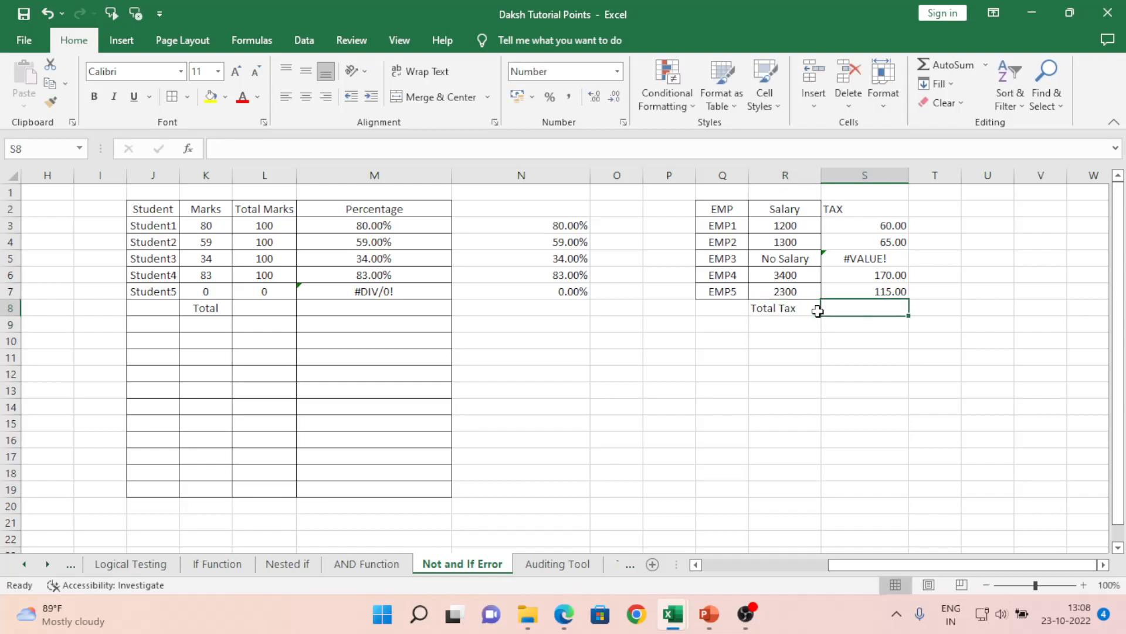
Step: Enter =SUM(S3:S7) in S8 to total the TAX column
{"action": "key", "text": "alt+equal"}
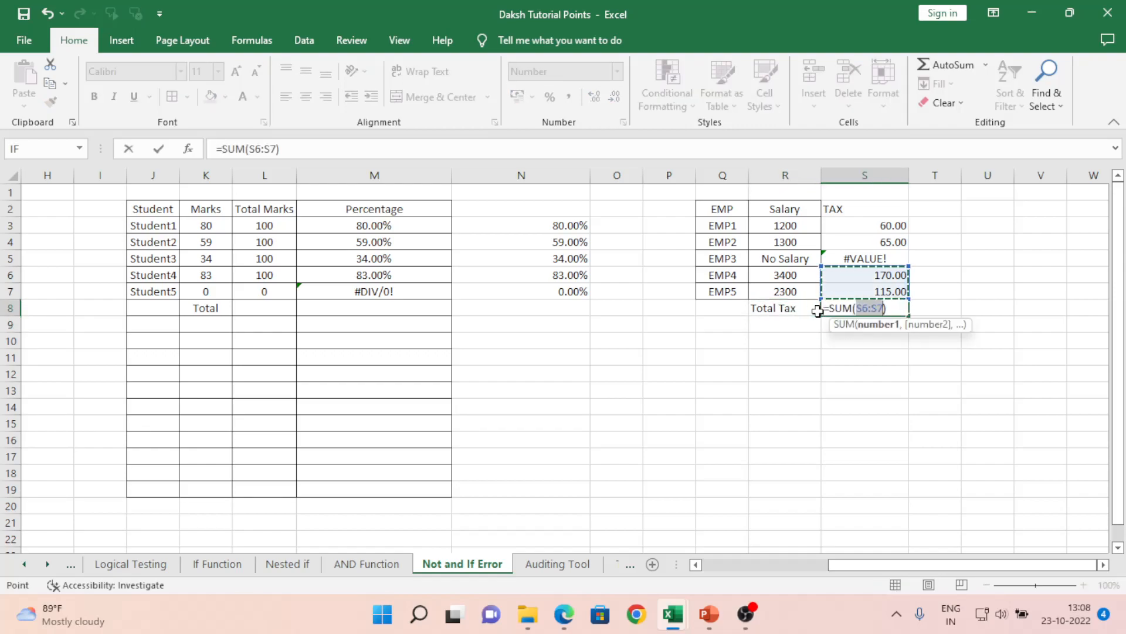
{"action": "key", "text": "Escape"}
{"action": "type", "text": "=sum"}
{"action": "key", "text": "Tab"}
{"action": "key", "text": "Up"}
{"action": "key", "text": "shift+Up"}
{"action": "key", "text": "shift+Up"}
{"action": "key", "text": "shift+Up"}
{"action": "key", "text": "shift+Up"}
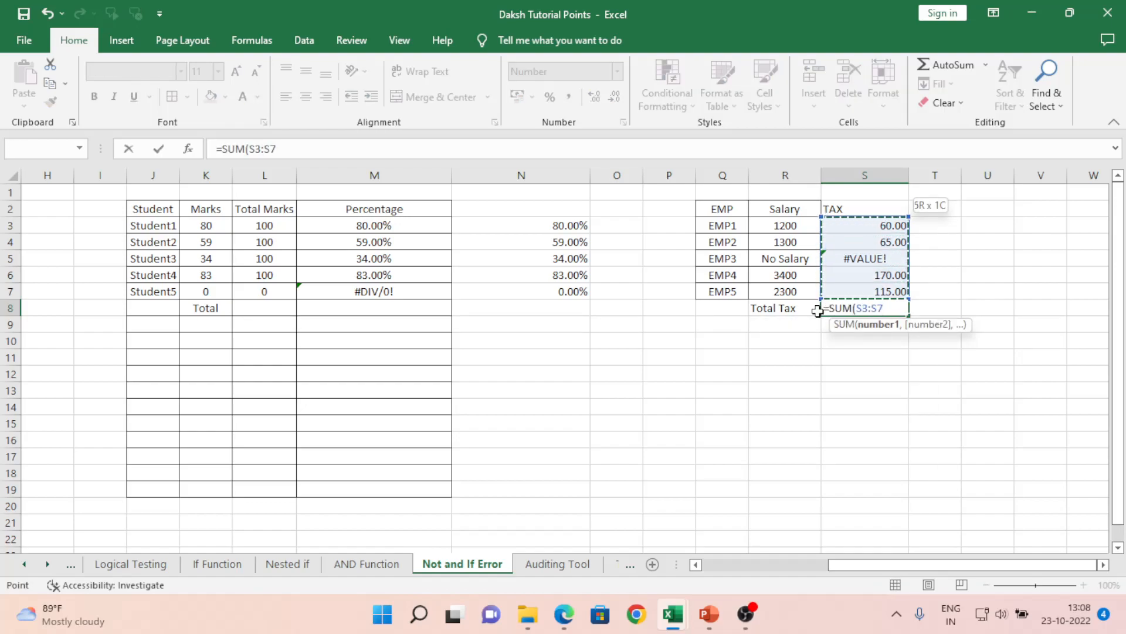
{"action": "key", "text": "ctrl+Return"}
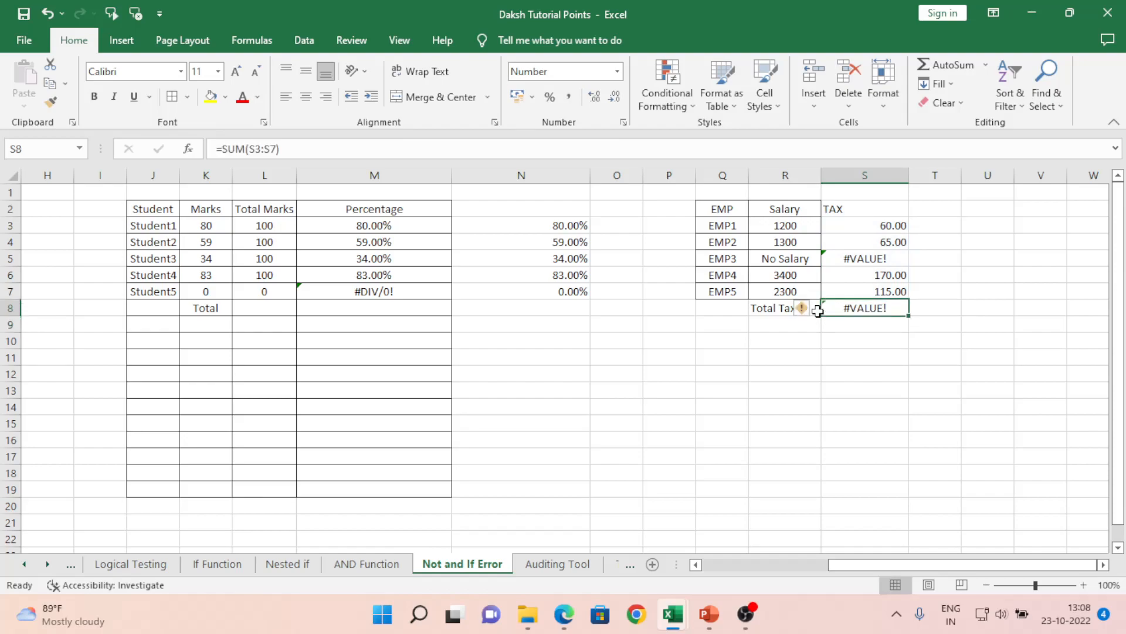
Step: Add a second TAX header in T2 beside the existing TAX column
{"action": "left_click", "coordinate": [866, 259]}
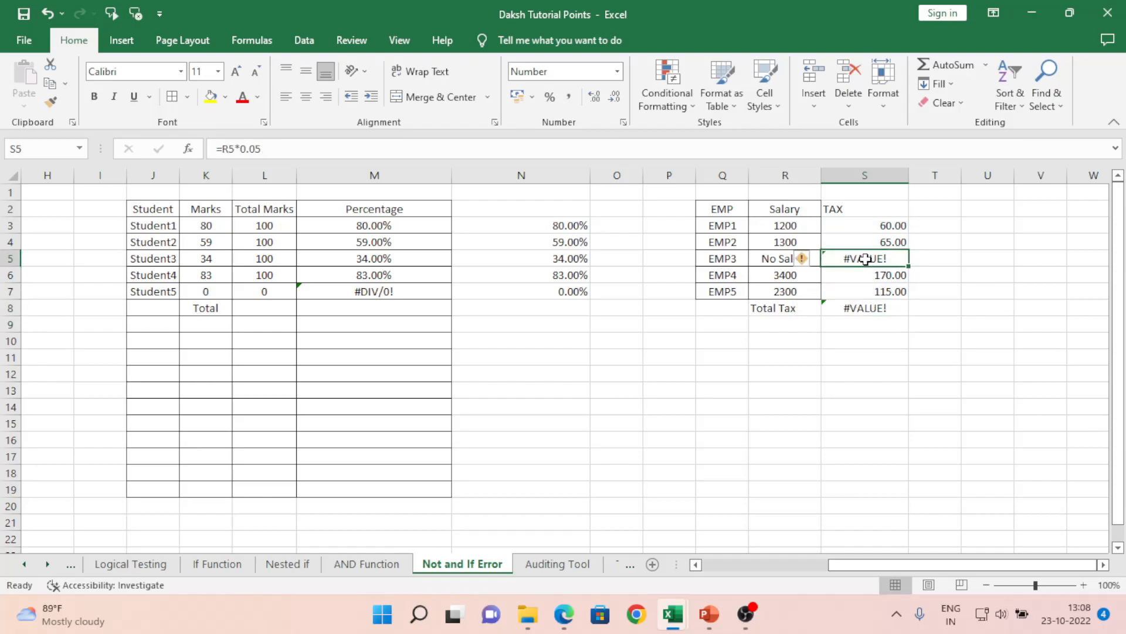
{"action": "left_click", "coordinate": [862, 227]}
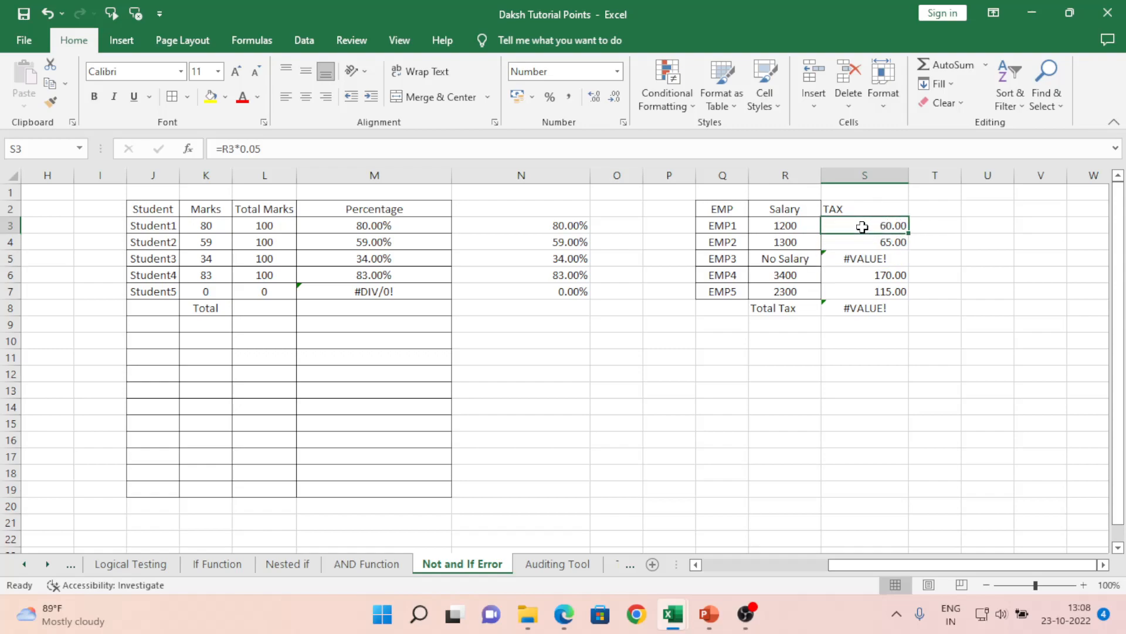
{"action": "key", "text": "Up"}
{"action": "key", "text": "Right"}
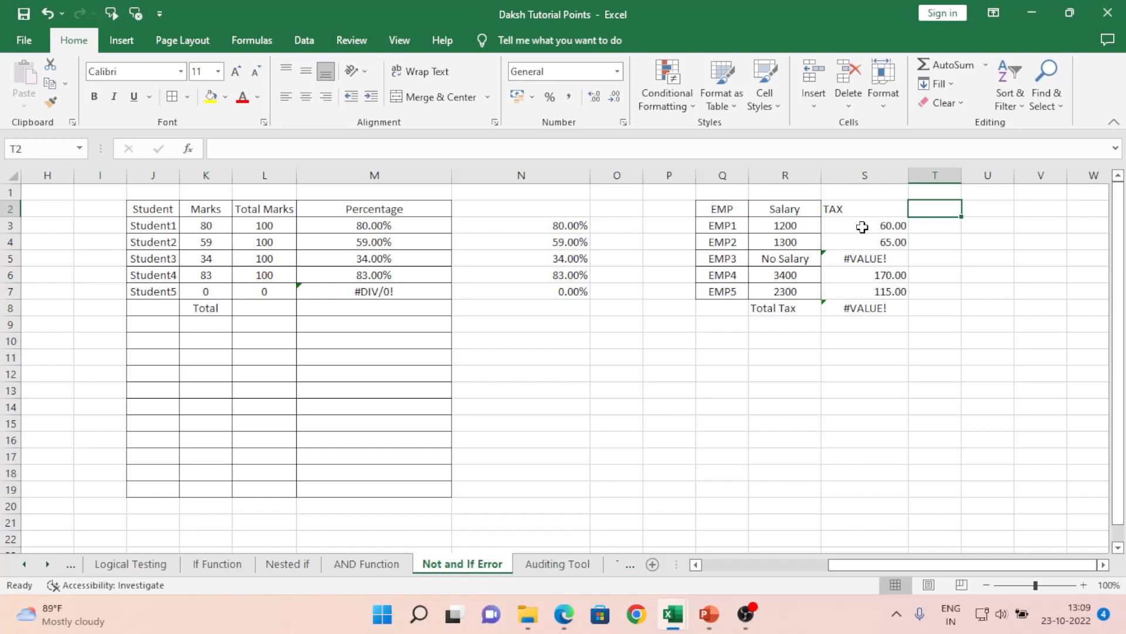
{"action": "type", "text": "TAX"}
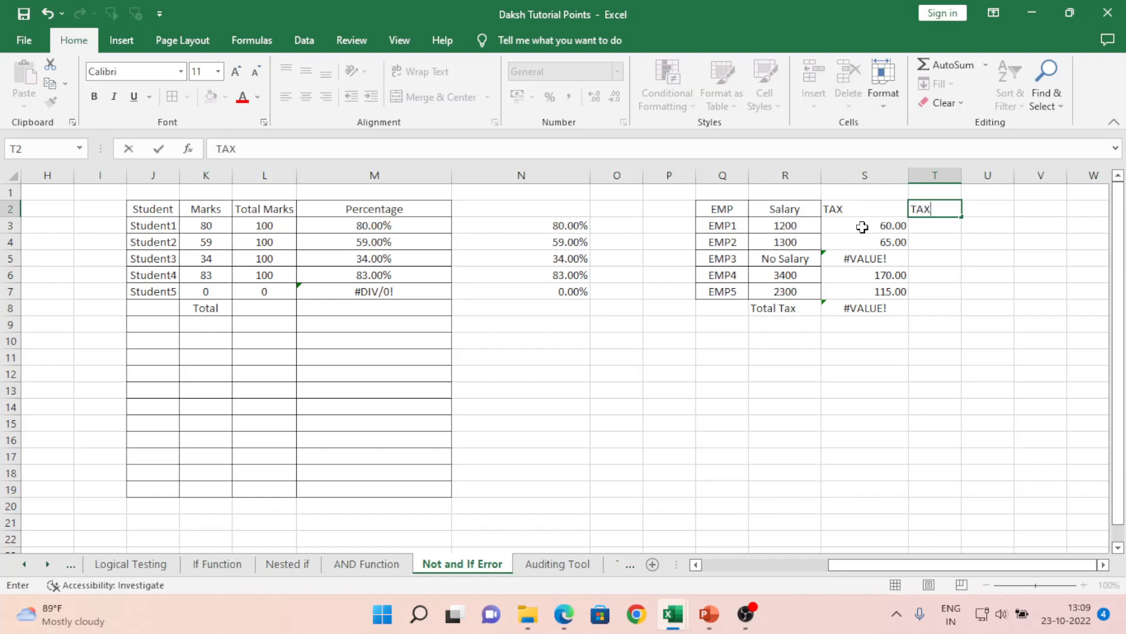
{"action": "type", "text": " Wi"}
{"action": "key", "text": "BackSpace"}
{"action": "key", "text": "BackSpace"}
{"action": "key", "text": "BackSpace"}
{"action": "key", "text": "Return"}
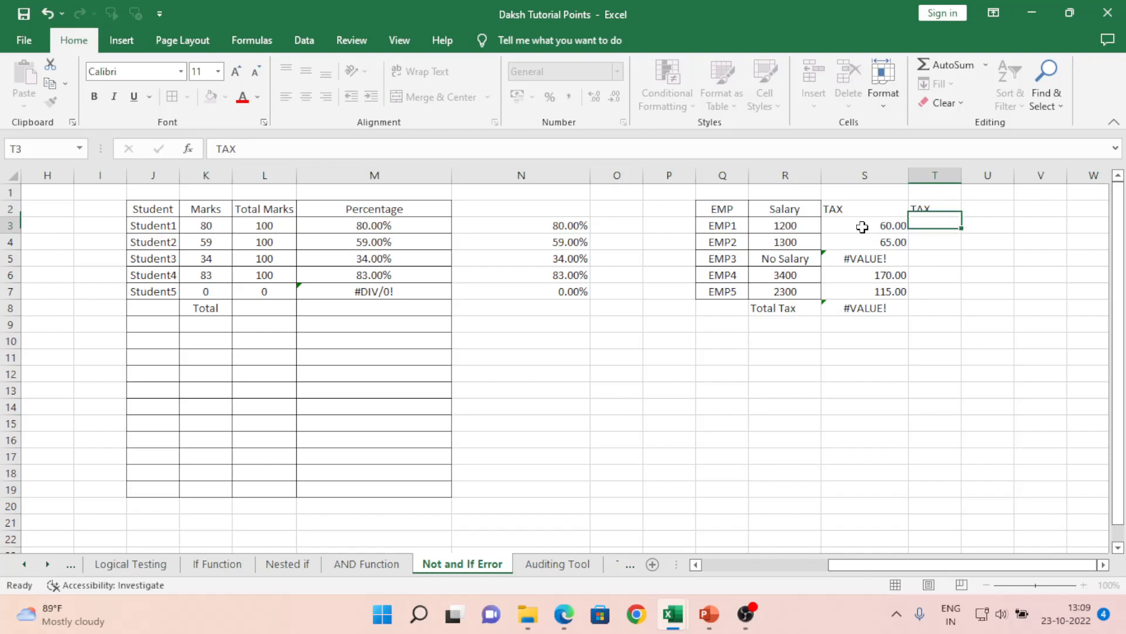
Step: Enter =IFERROR(R3*.05,0) in T3 to calculate EMP1's tax with 0 returned for errors
{"action": "type", "text": "="}
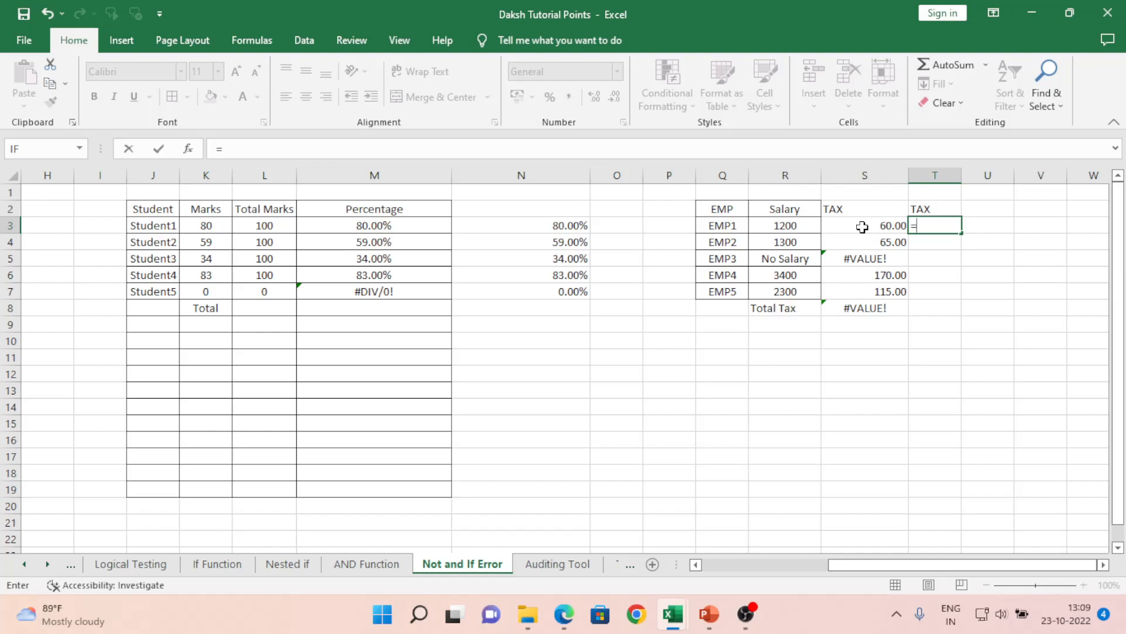
{"action": "type", "text": "if"}
{"action": "key", "text": "Down"}
{"action": "key", "text": "Tab"}
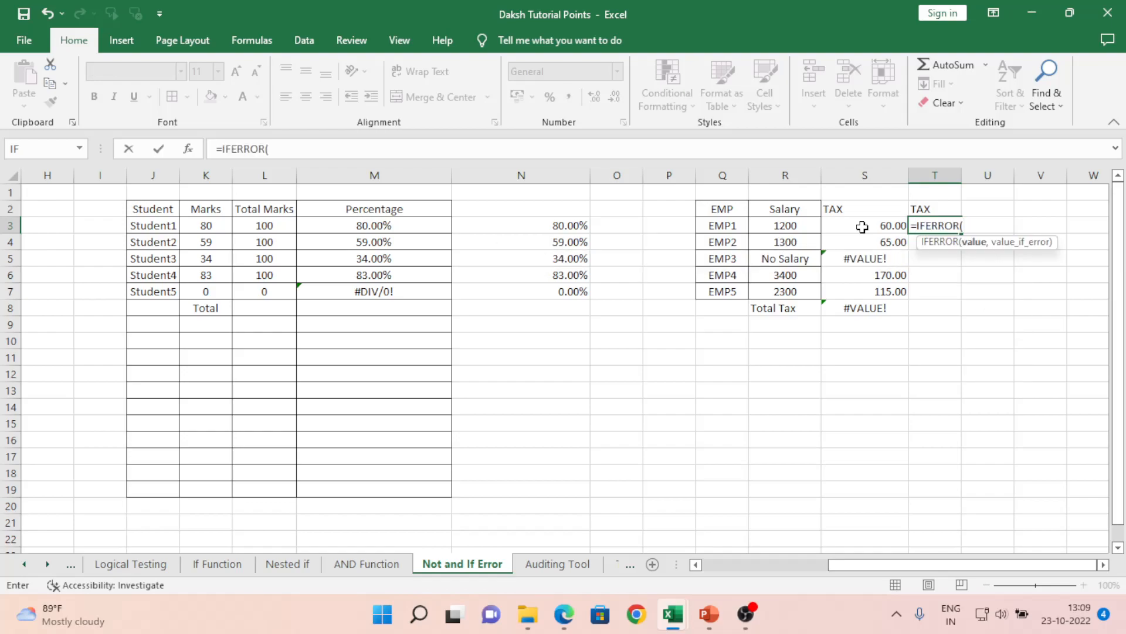
{"action": "key", "text": "Left"}
{"action": "key", "text": "Left"}
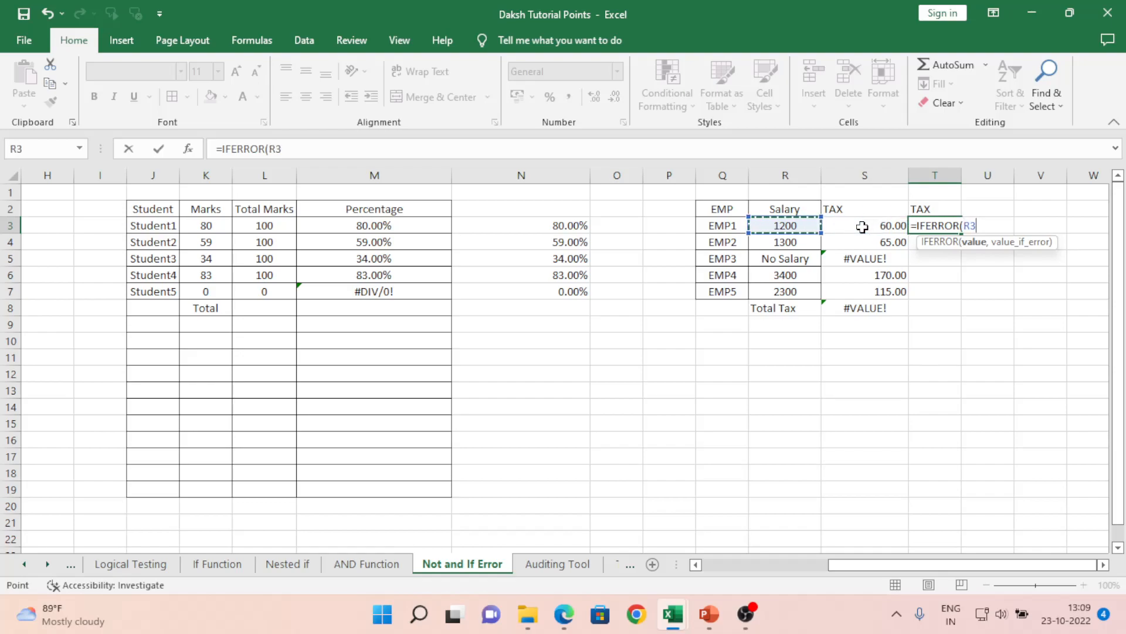
{"action": "type", "text": "*.05)"}
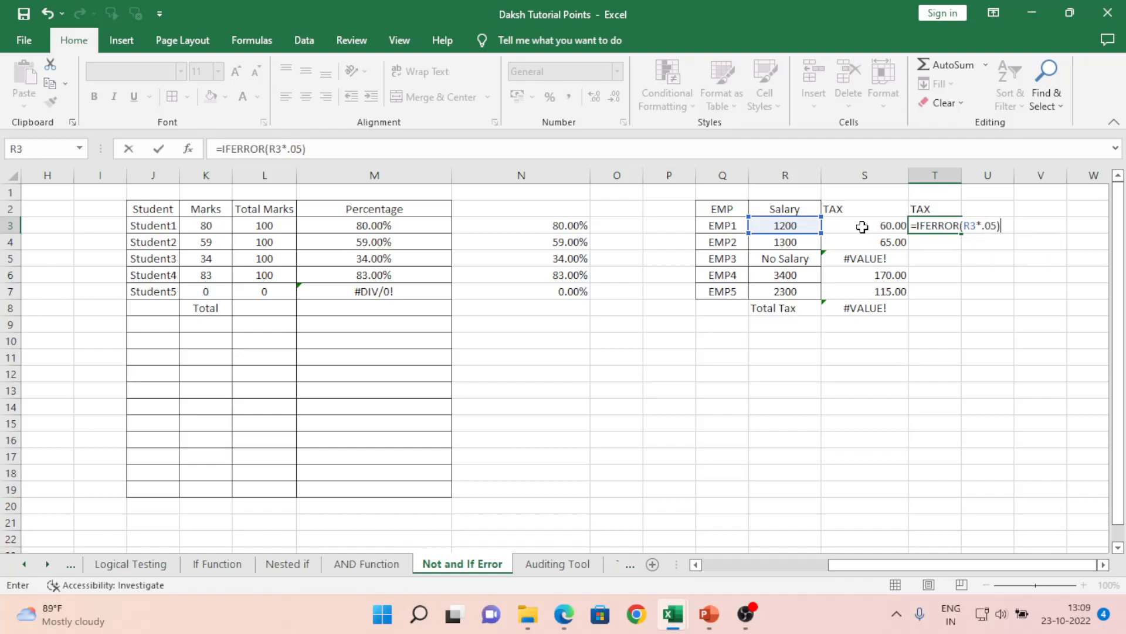
{"action": "key", "text": "BackSpace"}
{"action": "type", "text": ","}
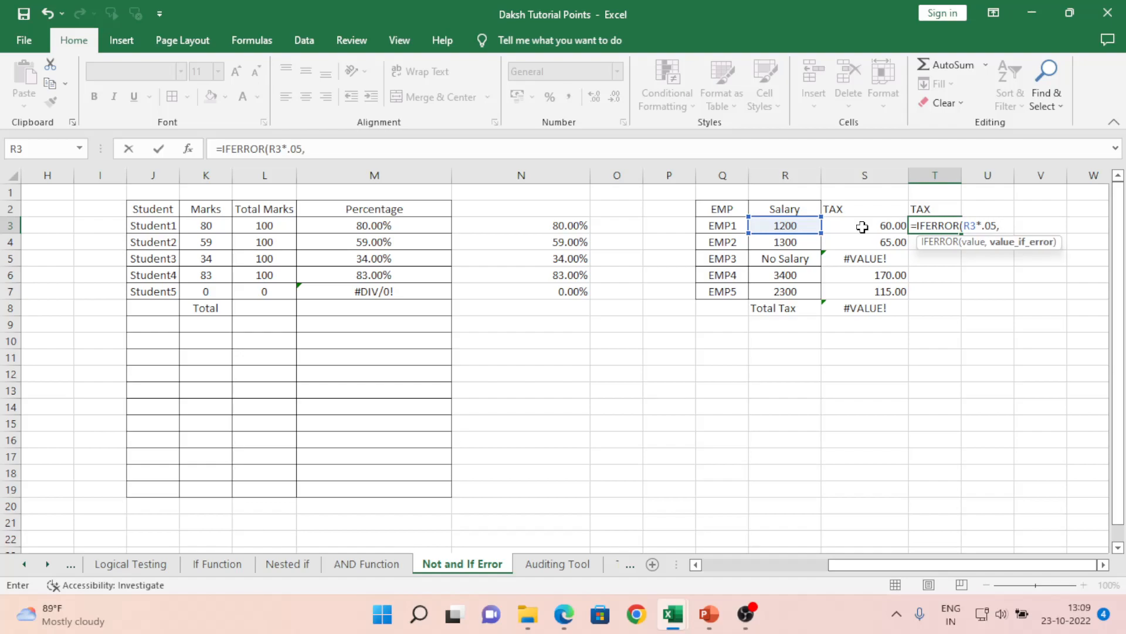
{"action": "type", "text": "0)"}
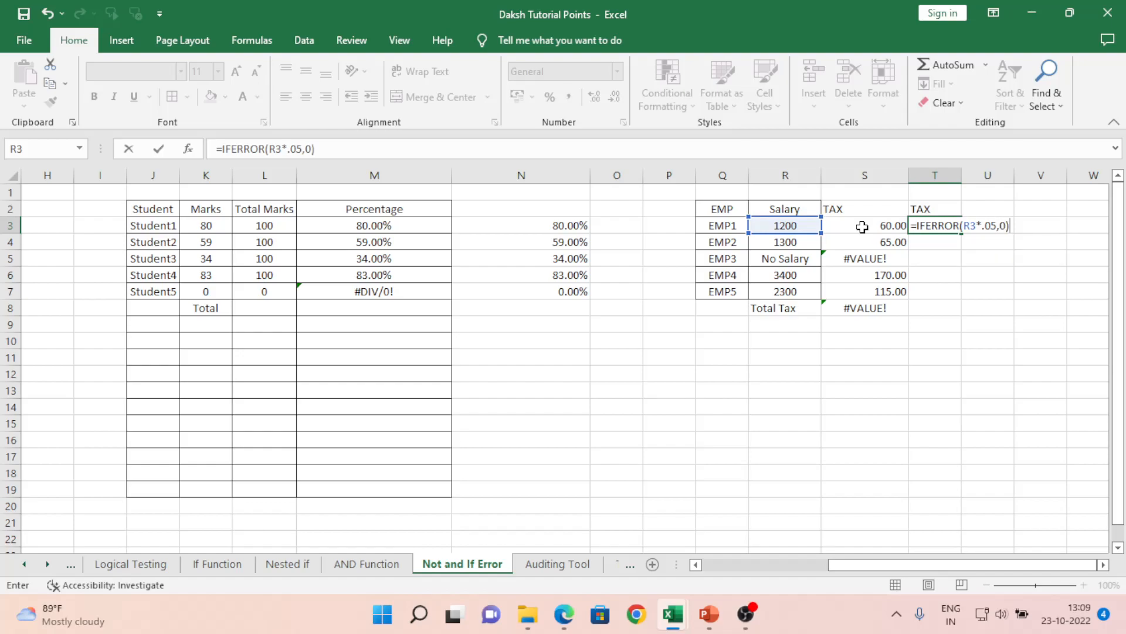
{"action": "key", "text": "Return"}
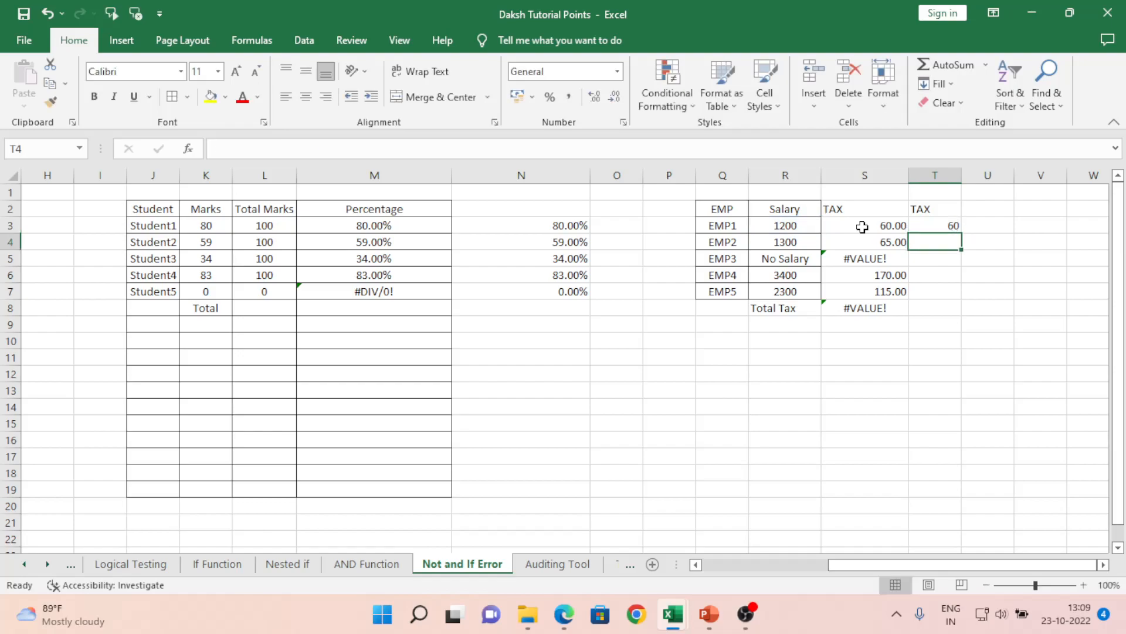
Step: Fill the IFERROR tax formula from T3 down to T7 for the remaining employees
{"action": "key", "text": "Up"}
{"action": "key", "text": "ctrl+c"}
{"action": "key", "text": "shift+Down"}
{"action": "key", "text": "shift+Down"}
{"action": "key", "text": "shift+Down"}
{"action": "key", "text": "shift+Down"}
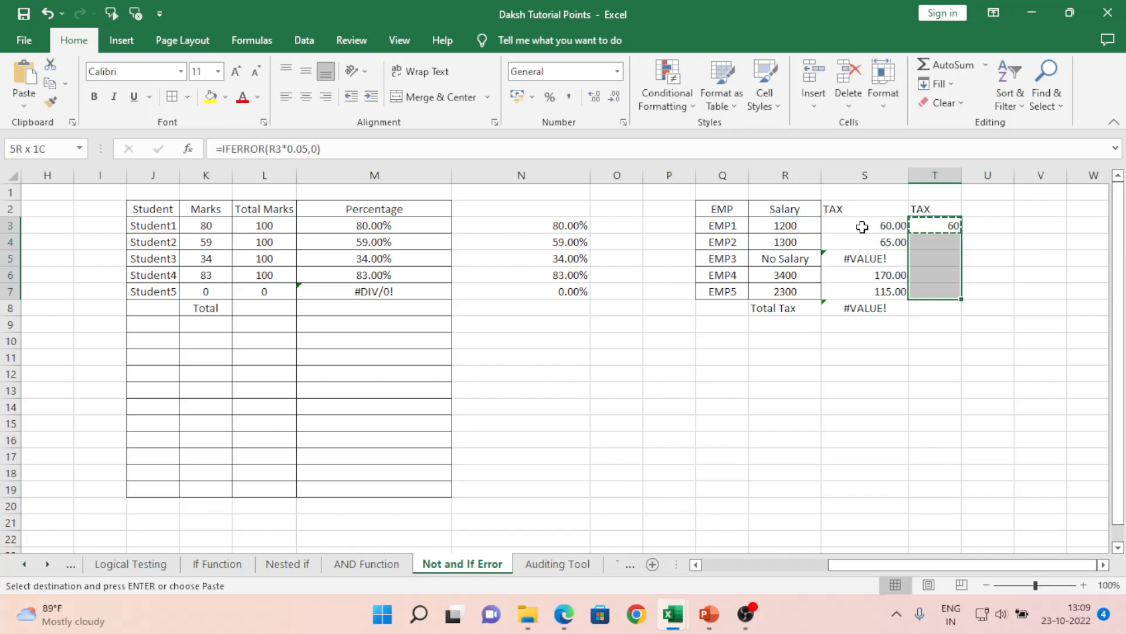
{"action": "key", "text": "Up"}
{"action": "key", "text": "Down"}
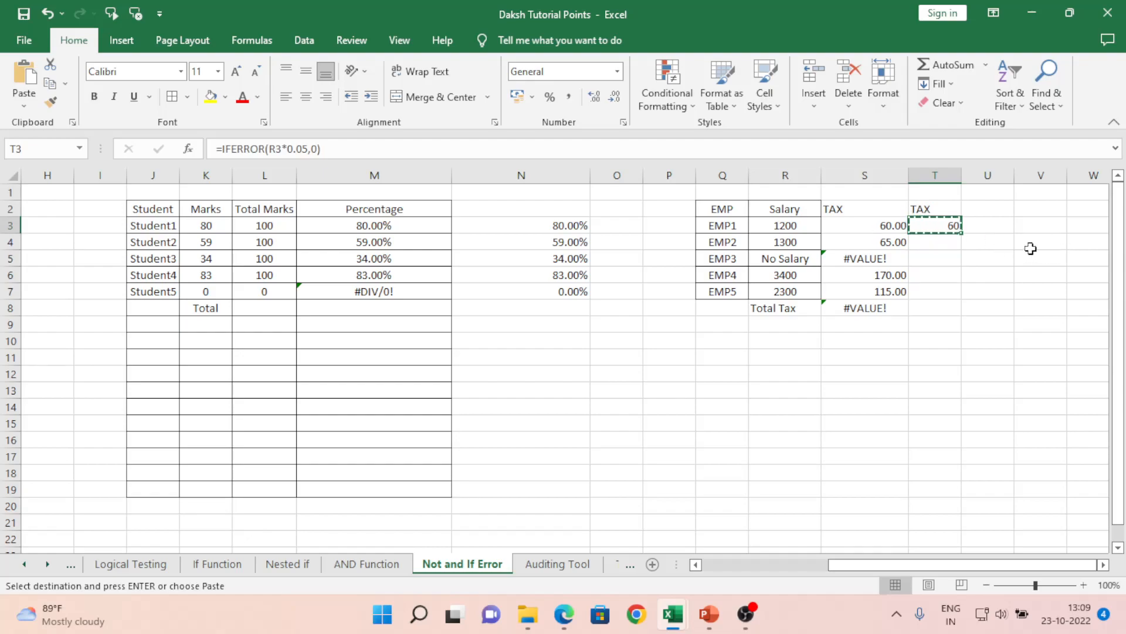
{"action": "left_click_drag", "start_coordinate": [963, 233], "coordinate": [964, 301]}
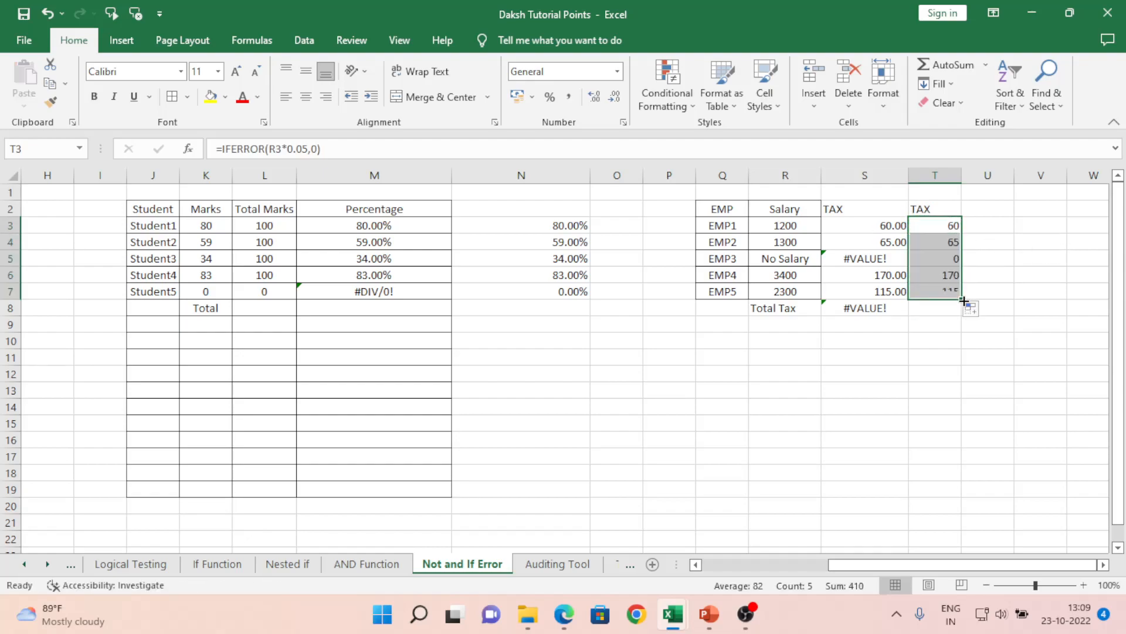
Step: Enter =SUM(T3:T7) in T8 to total the second TAX column
{"action": "left_click", "coordinate": [875, 311]}
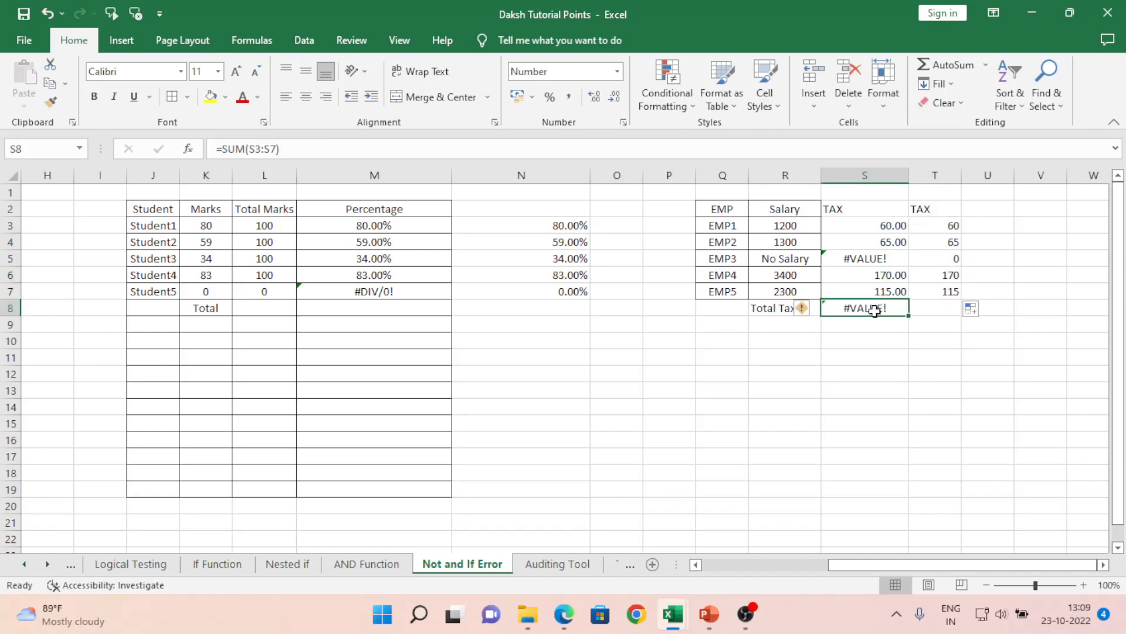
{"action": "key", "text": "Right"}
{"action": "type", "text": "=sum"}
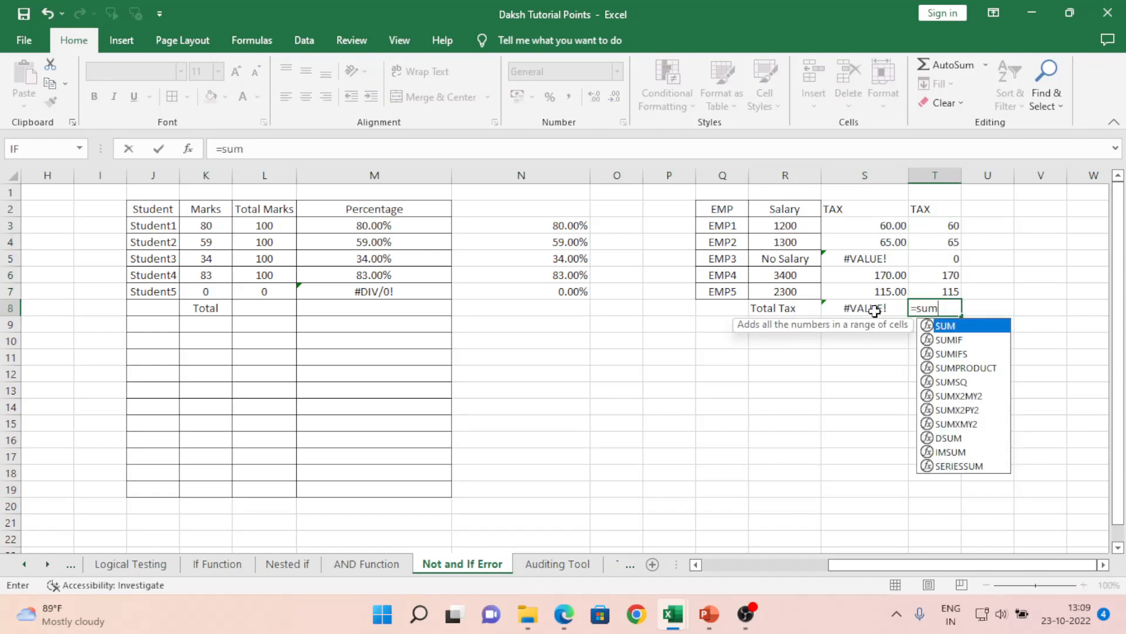
{"action": "key", "text": "Tab"}
{"action": "key", "text": "Up"}
{"action": "key", "text": "shift+Up"}
{"action": "key", "text": "shift+Up"}
{"action": "key", "text": "shift+Up"}
{"action": "key", "text": "shift+Up"}
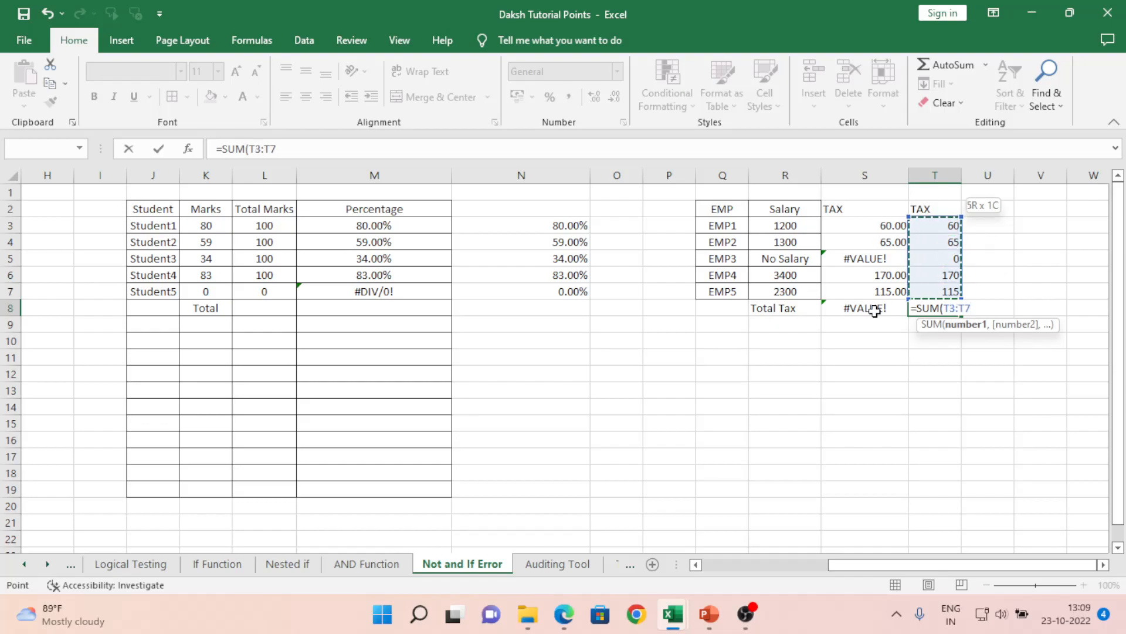
{"action": "key", "text": "Return"}
{"action": "key", "text": "Up"}
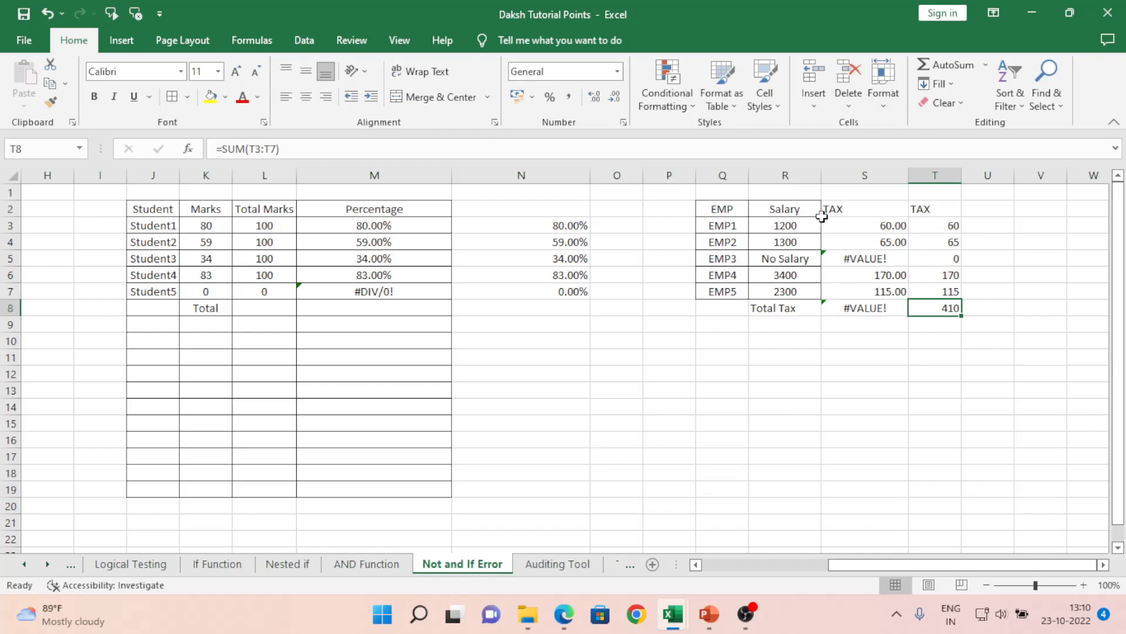
Step: Center the contents of the whole employee tax table, Q2:T8, horizontally
{"action": "left_click", "coordinate": [709, 210]}
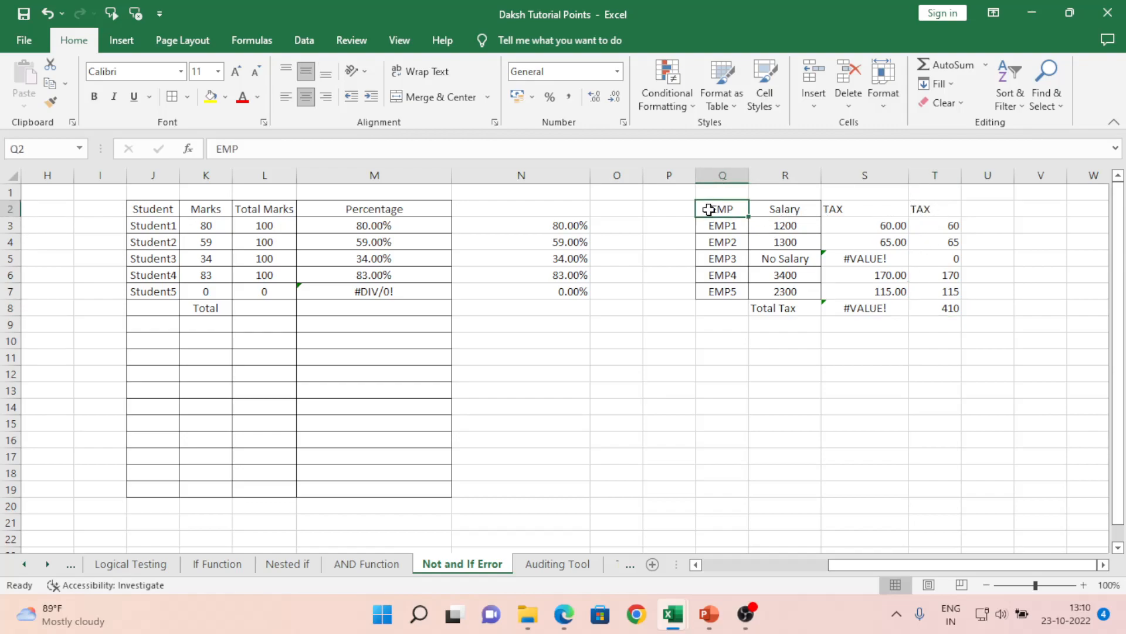
{"action": "key", "text": "ctrl+a"}
{"action": "left_click", "coordinate": [305, 98]}
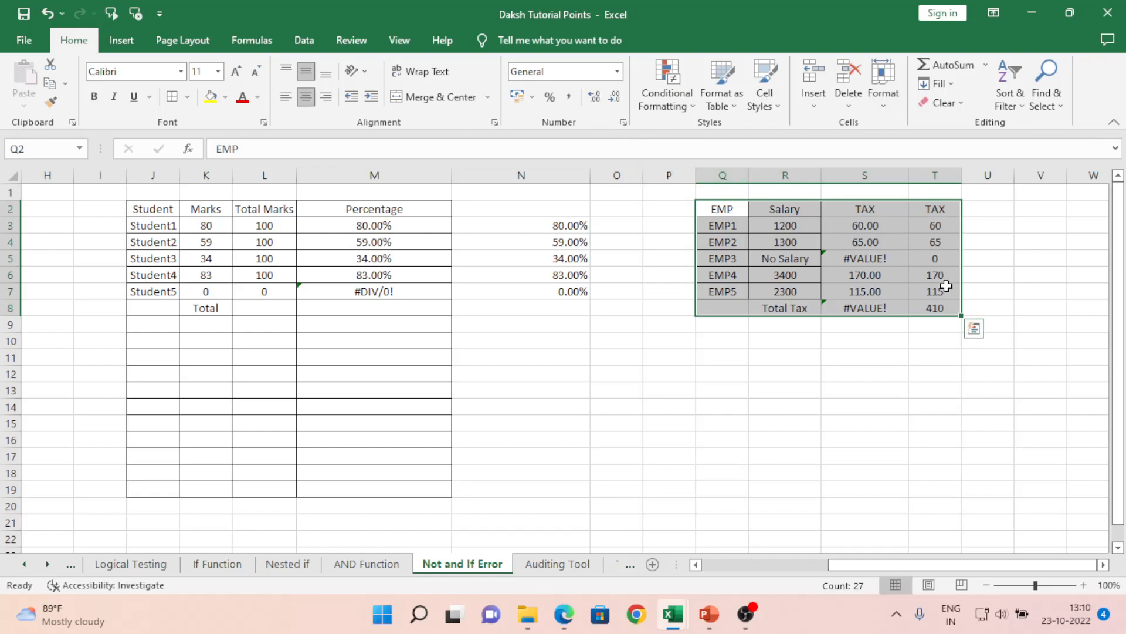
{"action": "left_click", "coordinate": [922, 310]}
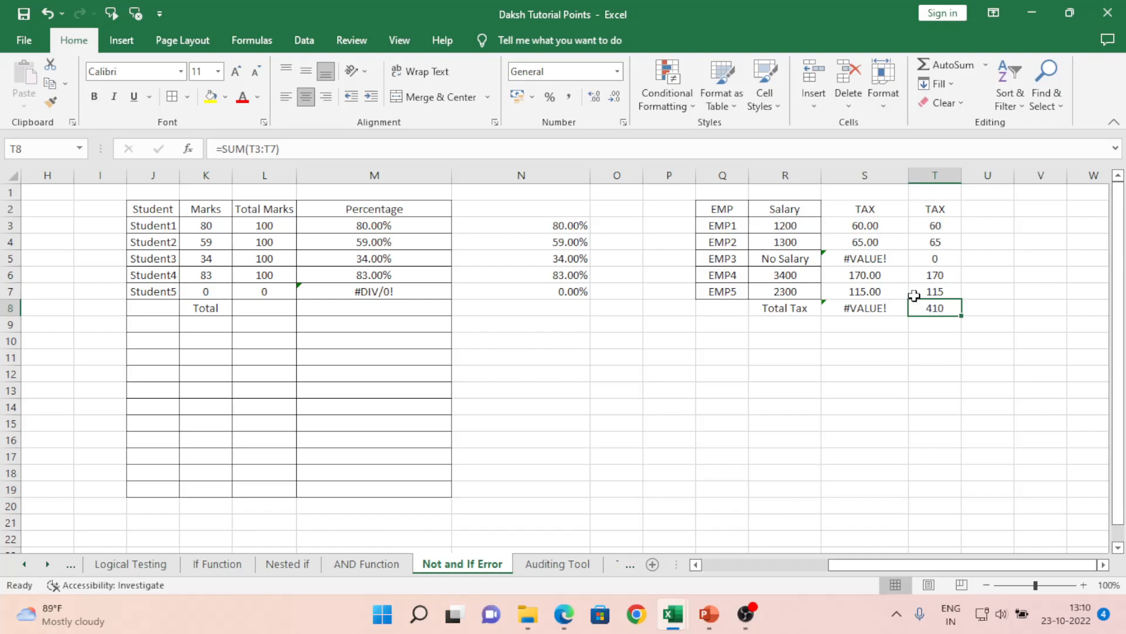
Step: Copy the IFERROR formula from T3 and paste it over T3:T16
{"action": "left_click", "coordinate": [931, 224]}
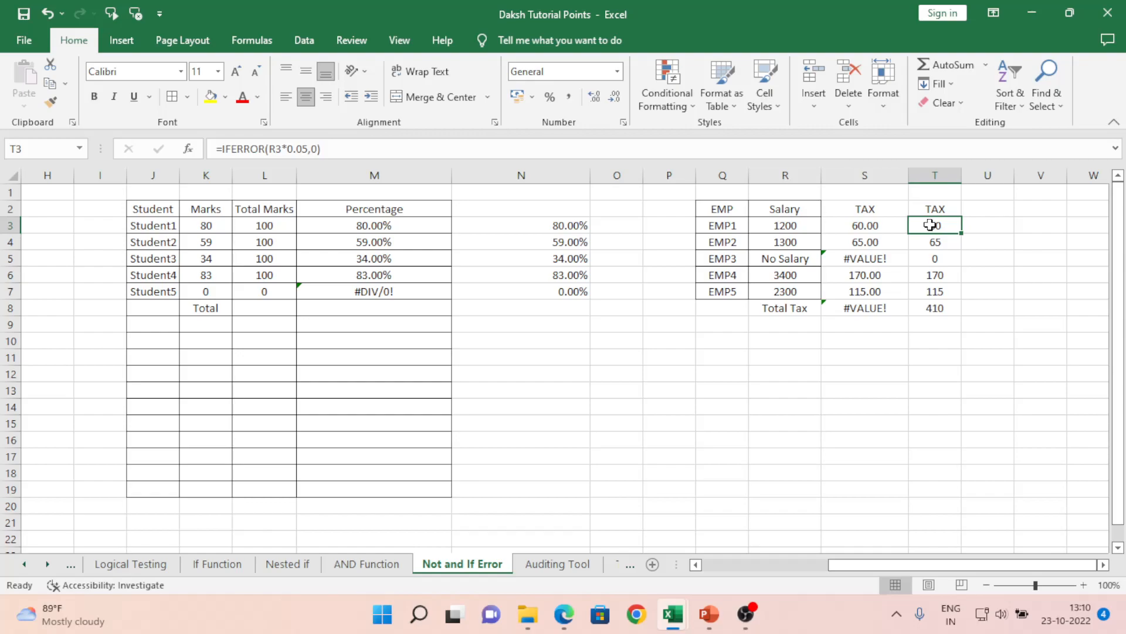
{"action": "key", "text": "Left"}
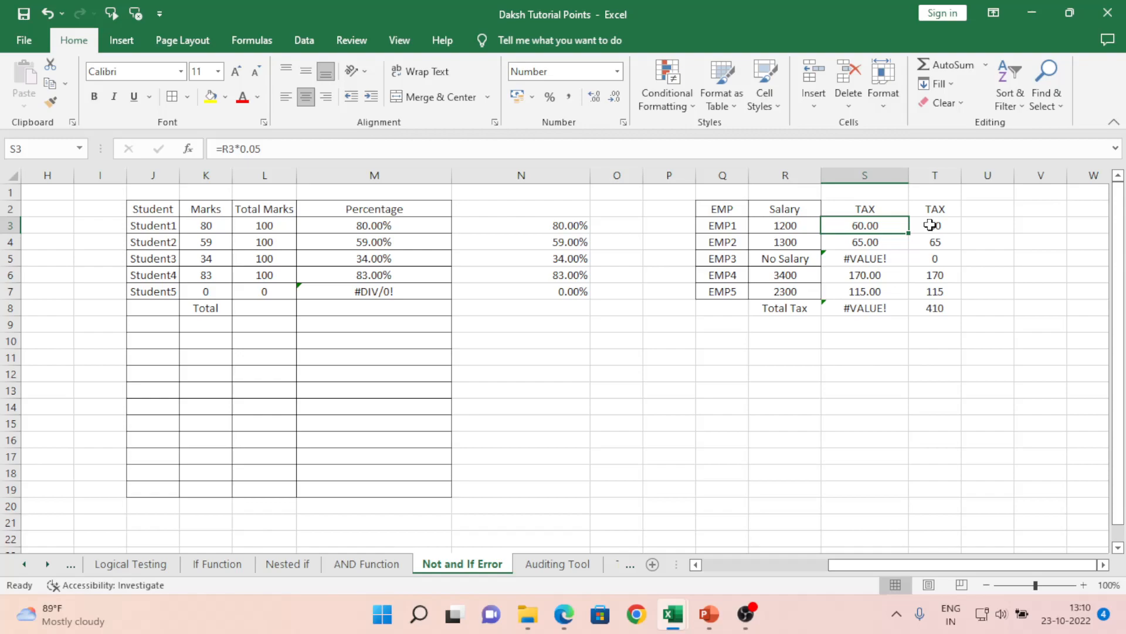
{"action": "left_click", "coordinate": [930, 226]}
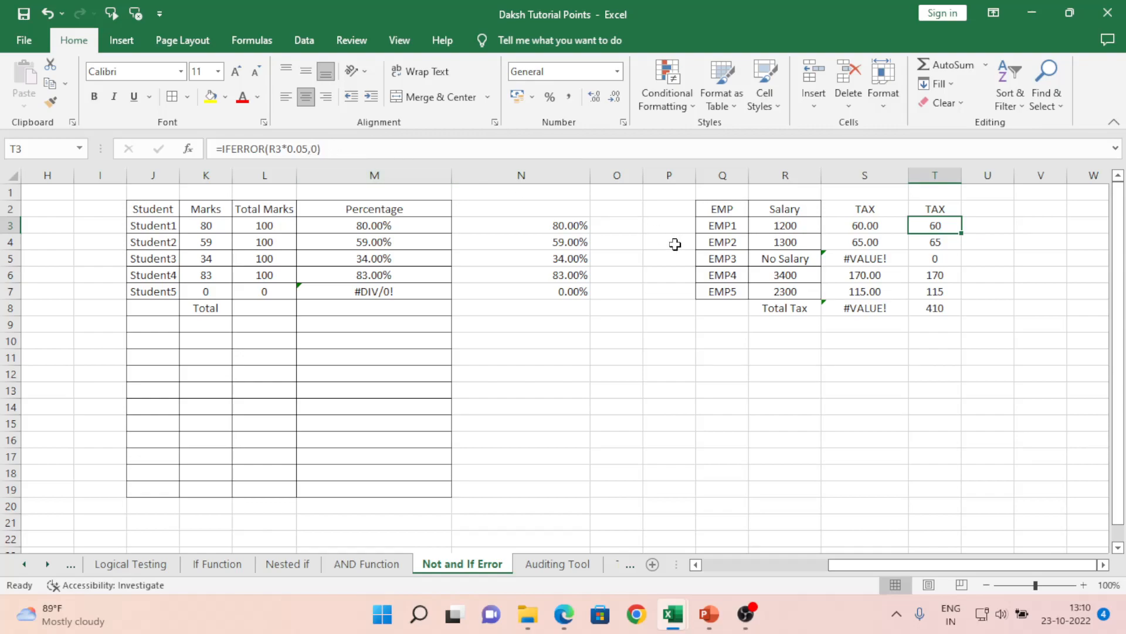
{"action": "key", "text": "ctrl+c"}
{"action": "key", "text": "shift+Down"}
{"action": "key", "text": "shift+Down"}
{"action": "key", "text": "shift+Down"}
{"action": "key", "text": "shift+Down"}
{"action": "key", "text": "shift+Down"}
{"action": "key", "text": "shift+Down"}
{"action": "key", "text": "shift+Down"}
{"action": "key", "text": "shift+Down"}
{"action": "key", "text": "shift+Down"}
{"action": "key", "text": "shift+Down"}
{"action": "key", "text": "shift+Down"}
{"action": "key", "text": "shift+Down"}
{"action": "key", "text": "shift+Down"}
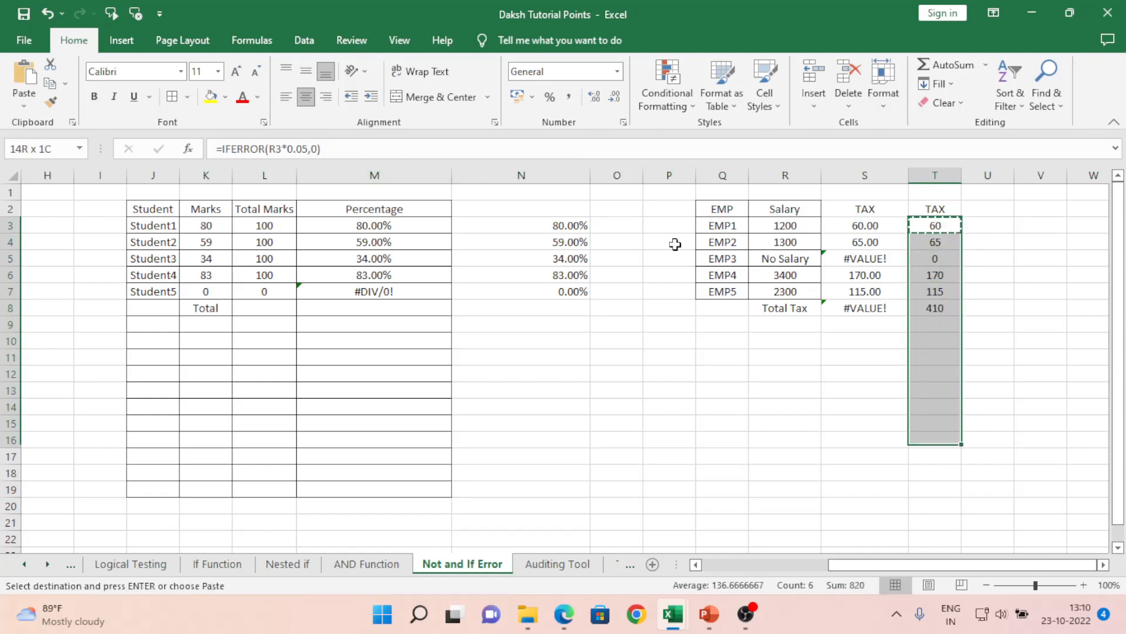
{"action": "key", "text": "ctrl+v"}
{"action": "key", "text": "shift+Up"}
{"action": "key", "text": "shift+Up"}
{"action": "key", "text": "shift+Up"}
{"action": "key", "text": "shift+Up"}
{"action": "key", "text": "shift+Up"}
{"action": "key", "text": "shift+Up"}
{"action": "key", "text": "shift+Up"}
{"action": "key", "text": "shift+Up"}
{"action": "key", "text": "shift+Up"}
{"action": "key", "text": "shift+Up"}
{"action": "key", "text": "shift+Up"}
{"action": "key", "text": "shift+Up"}
{"action": "key", "text": "shift+Up"}
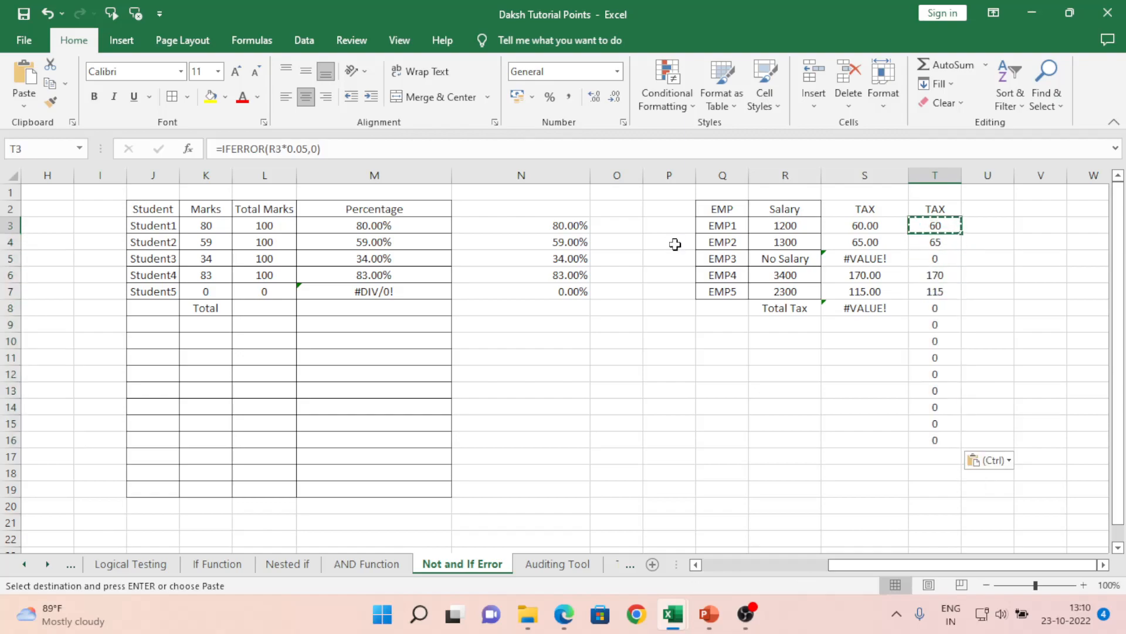
{"action": "key", "text": "Escape"}
Step: Examine the pasted IFERROR formulas in column T against the plain tax formulas in column S
{"action": "key", "text": "Down"}
{"action": "key", "text": "Down"}
{"action": "key", "text": "Down"}
{"action": "key", "text": "Down"}
{"action": "key", "text": "Down"}
{"action": "key", "text": "Down"}
{"action": "key", "text": "Down"}
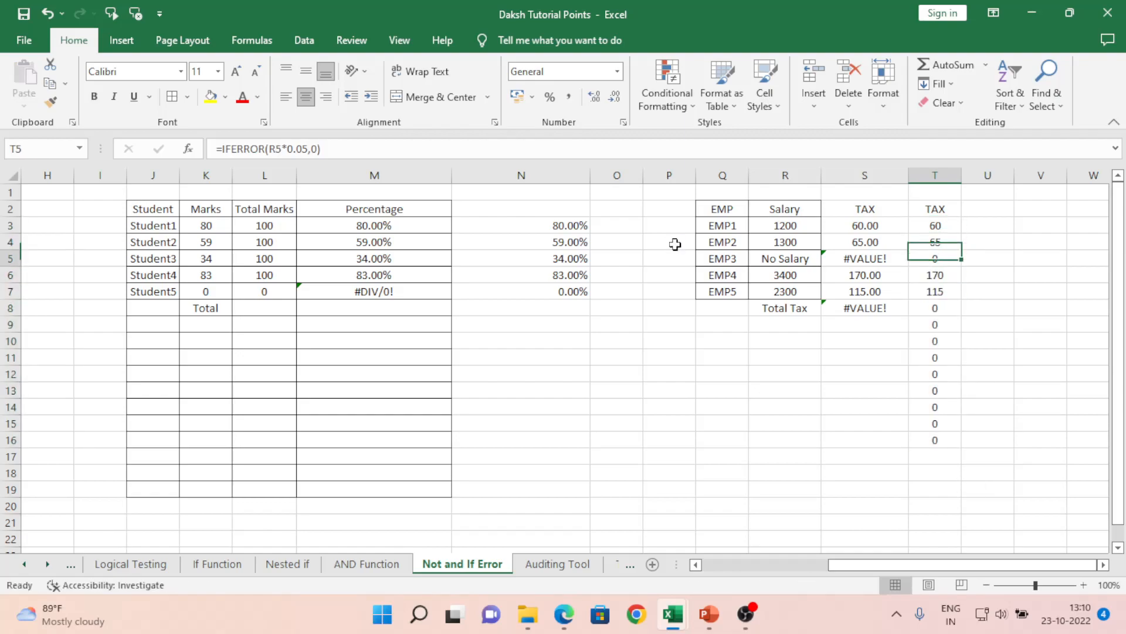
{"action": "key", "text": "Left"}
{"action": "key", "text": "Up"}
{"action": "key", "text": "Up"}
{"action": "key", "text": "Up"}
{"action": "key", "text": "Up"}
{"action": "key", "text": "Up"}
{"action": "key", "text": "Up"}
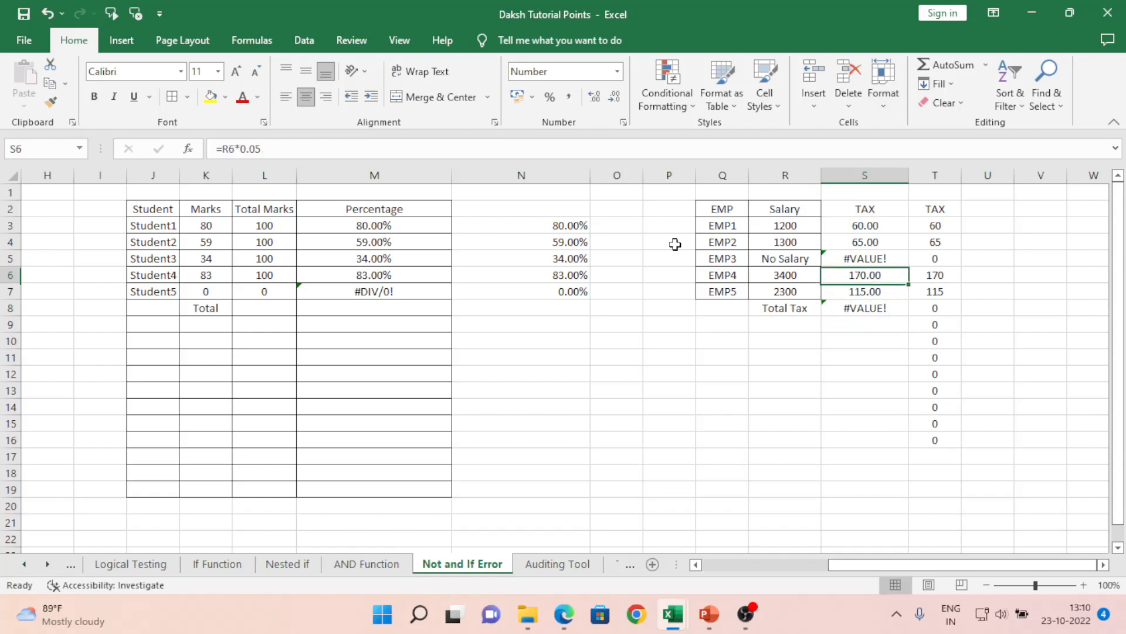
Step: Clear the surplus IFERROR formulas in T9:T16 beneath the second TAX column
{"action": "key", "text": "Up"}
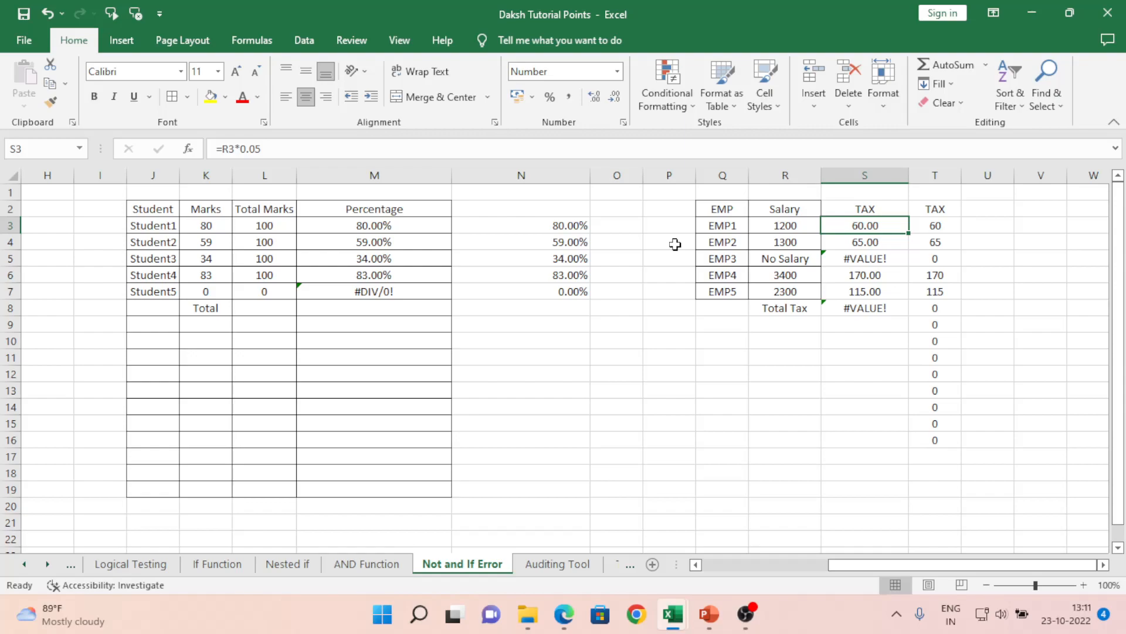
{"action": "key", "text": "Right"}
{"action": "key", "text": "Left"}
{"action": "key", "text": "ctrl+Down"}
{"action": "key", "text": "Right"}
{"action": "key", "text": "Down"}
{"action": "key", "text": "ctrl+shift+Down"}
{"action": "key", "text": "Delete"}
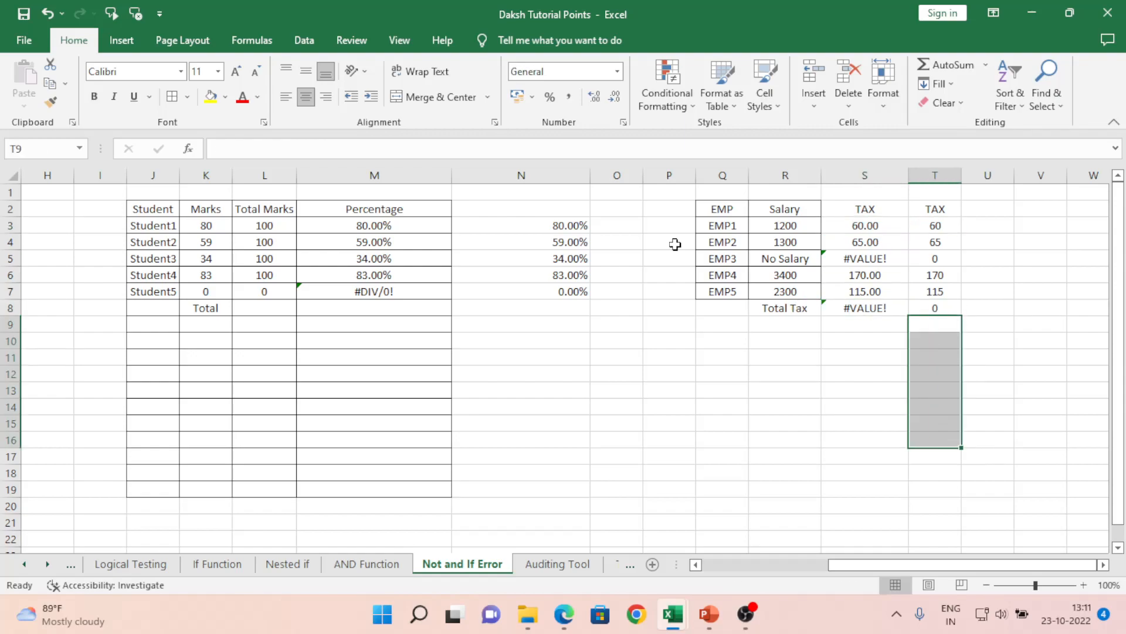
Step: Enter =IFERROR(R3*.05,10) in U3 so that a tax error returns 10
{"action": "key", "text": "Up"}
{"action": "key", "text": "Up"}
{"action": "key", "text": "Up"}
{"action": "key", "text": "Up"}
{"action": "key", "text": "Up"}
{"action": "key", "text": "Up"}
{"action": "key", "text": "Up"}
{"action": "key", "text": "Right"}
{"action": "key", "text": "Down"}
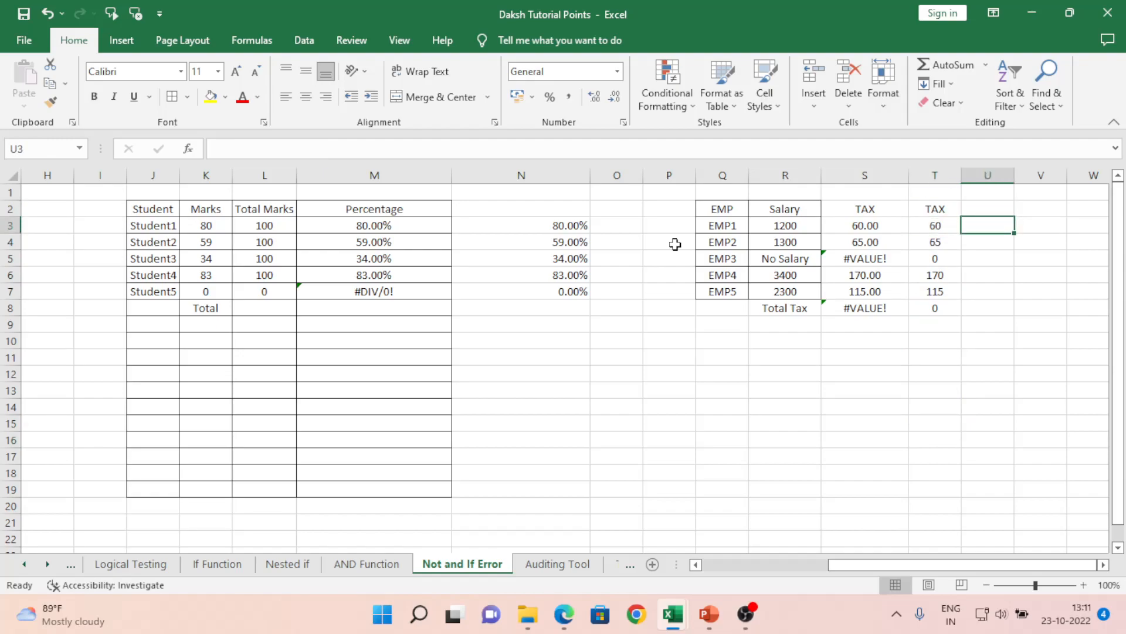
{"action": "type", "text": "=if"}
{"action": "key", "text": "Down"}
{"action": "key", "text": "Tab"}
{"action": "key", "text": "Left"}
{"action": "key", "text": "Left"}
{"action": "key", "text": "Left"}
{"action": "key", "text": "Left"}
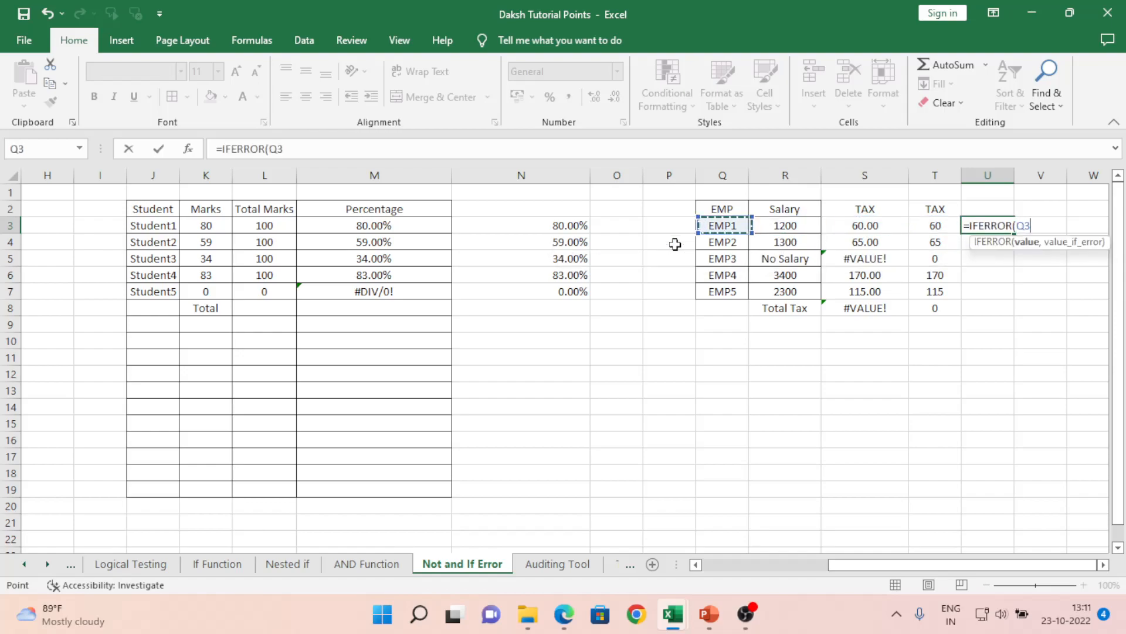
{"action": "key", "text": "Right"}
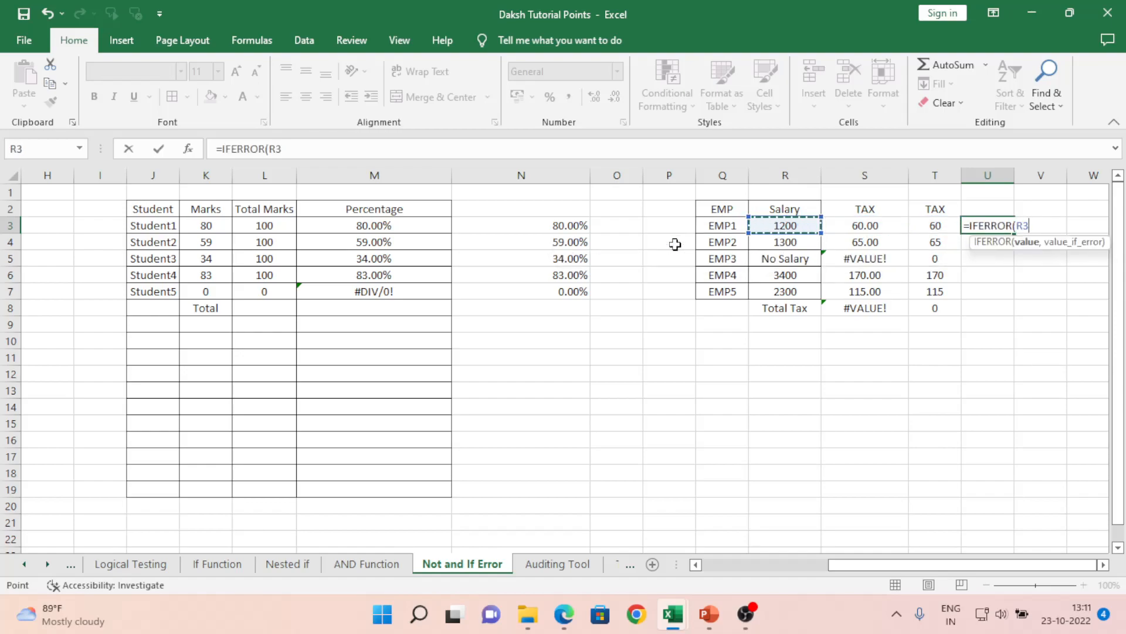
{"action": "type", "text": "*.05,"}
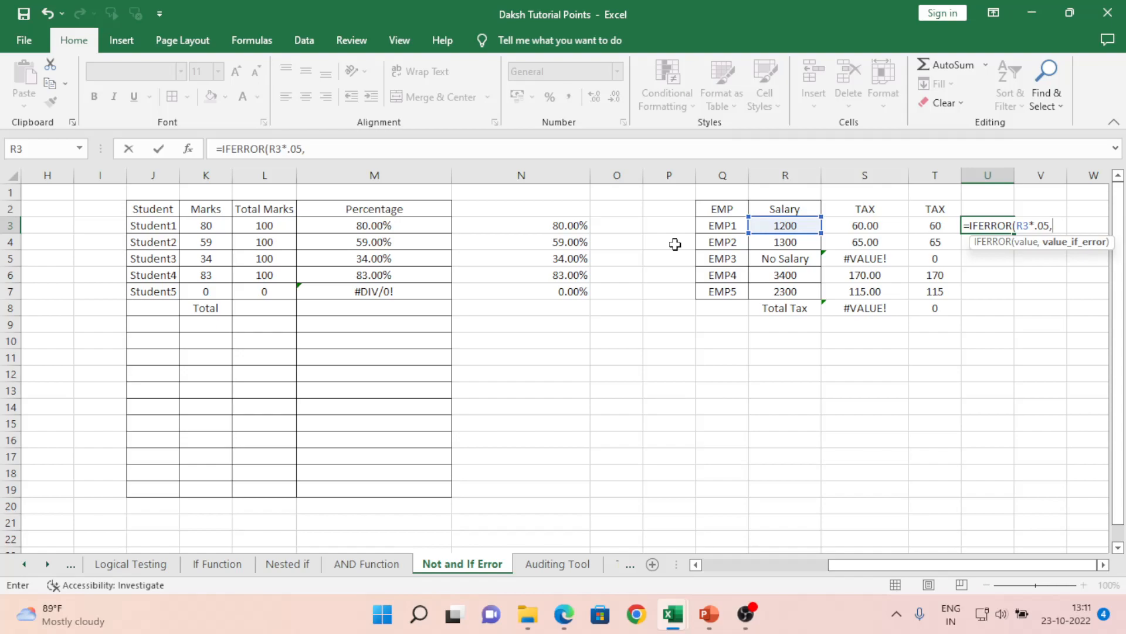
{"action": "type", "text": "10)"}
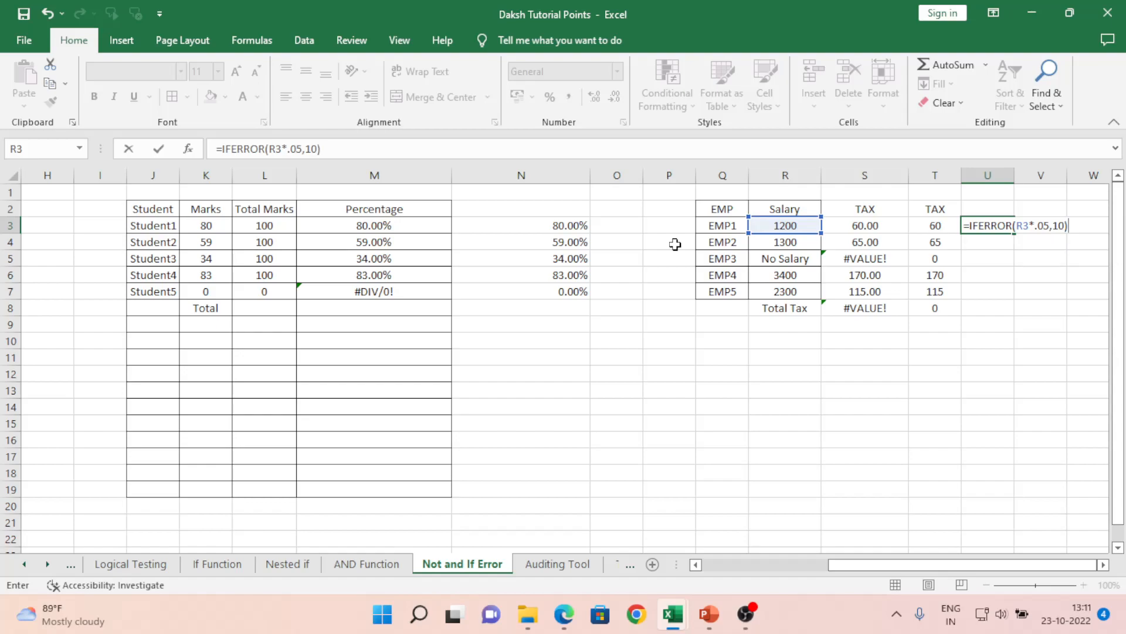
{"action": "key", "text": "Return"}
{"action": "key", "text": "Up"}
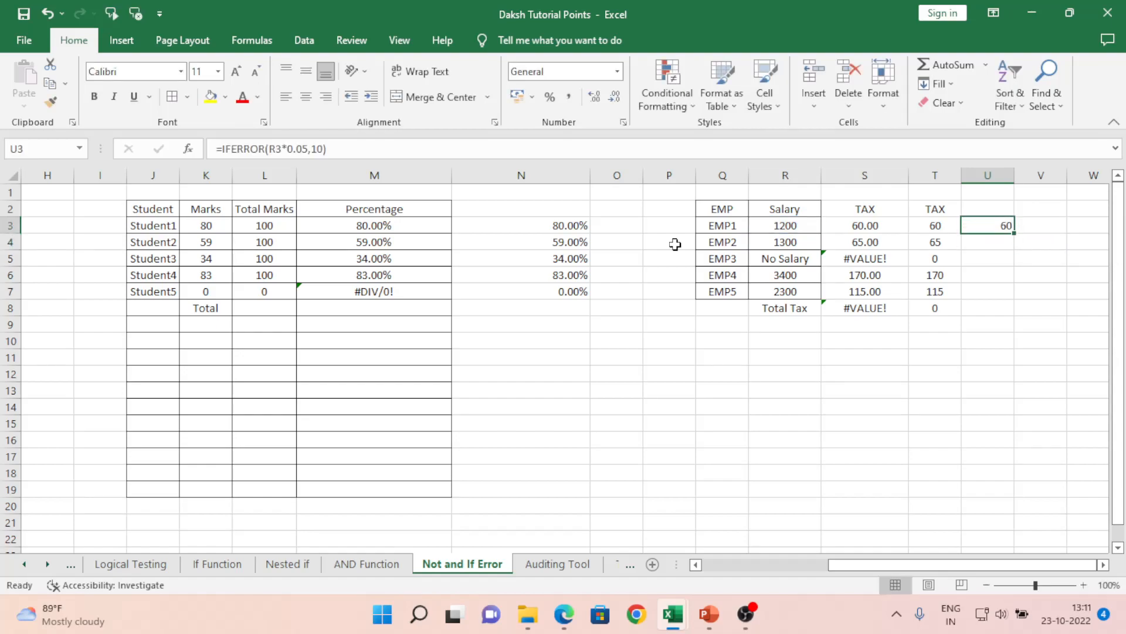
Step: Copy the IFERROR formula from U3 and paste it over U3:U7
{"action": "key", "text": "ctrl+c"}
{"action": "key", "text": "shift+Down"}
{"action": "key", "text": "shift+Down"}
{"action": "key", "text": "shift+Down"}
{"action": "key", "text": "shift+Down"}
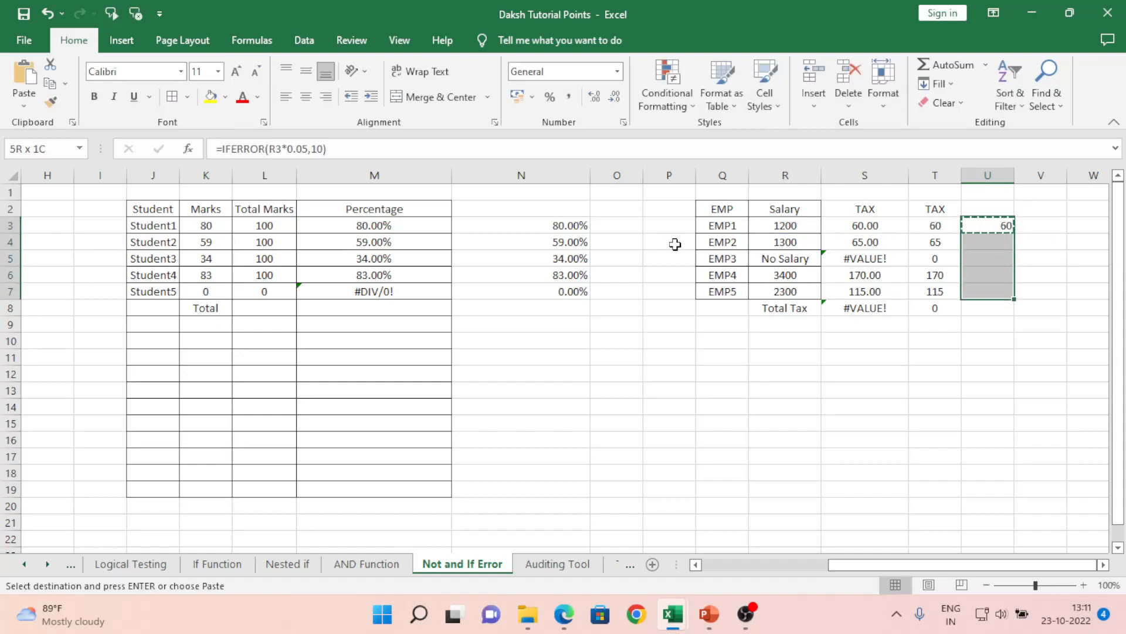
{"action": "key", "text": "ctrl+v"}
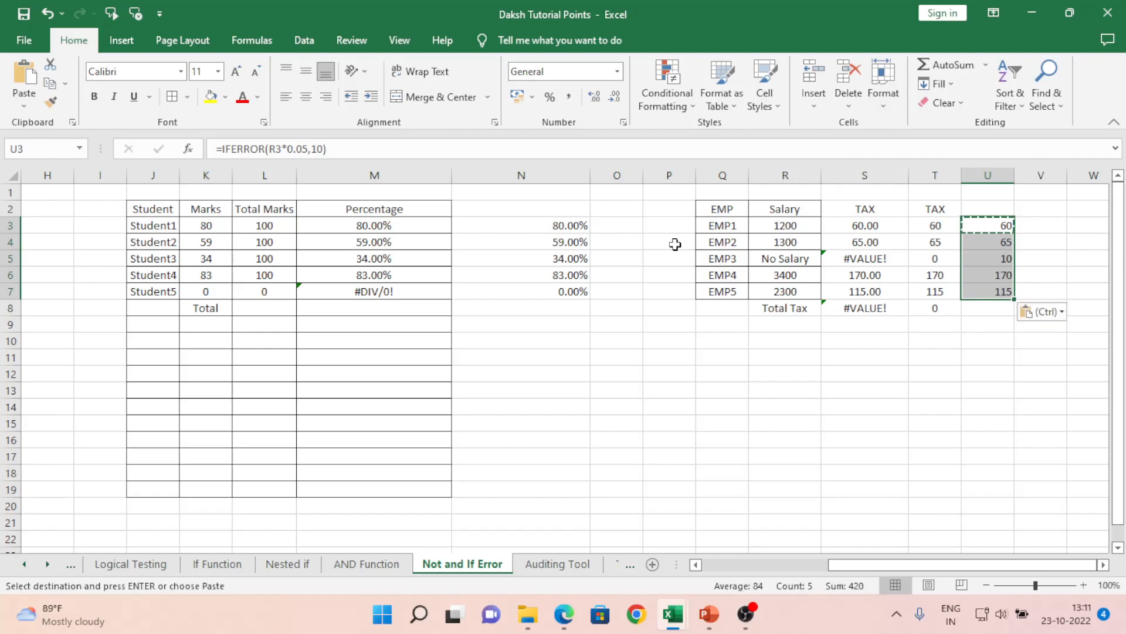
{"action": "key", "text": "Down"}
{"action": "key", "text": "Down"}
{"action": "key", "text": "Escape"}
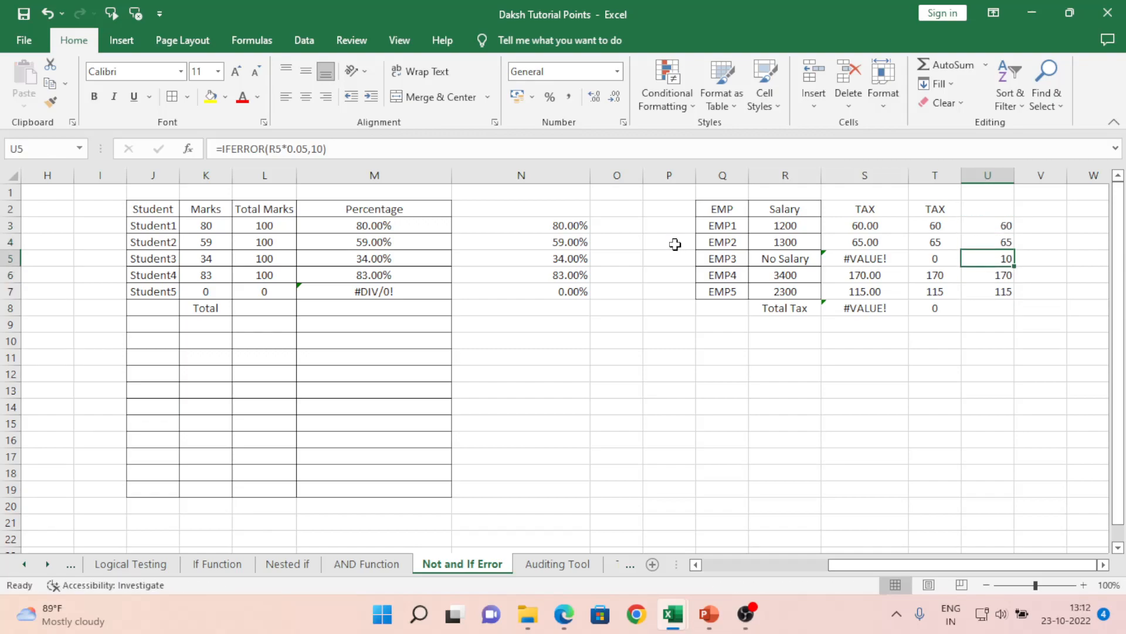
Step: Replace the employee code in Q5 and the salary entry in R5 with the text dfd
{"action": "key", "text": "Left"}
{"action": "key", "text": "Left"}
{"action": "key", "text": "Left"}
{"action": "key", "text": "Left"}
{"action": "key", "text": "Left"}
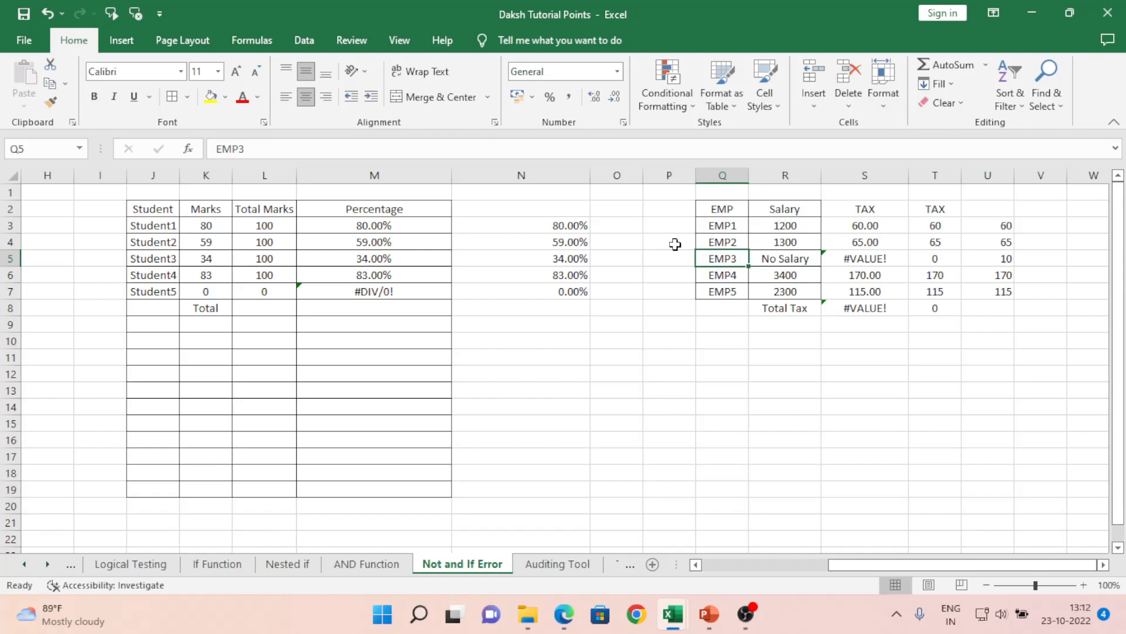
{"action": "type", "text": "dfd"}
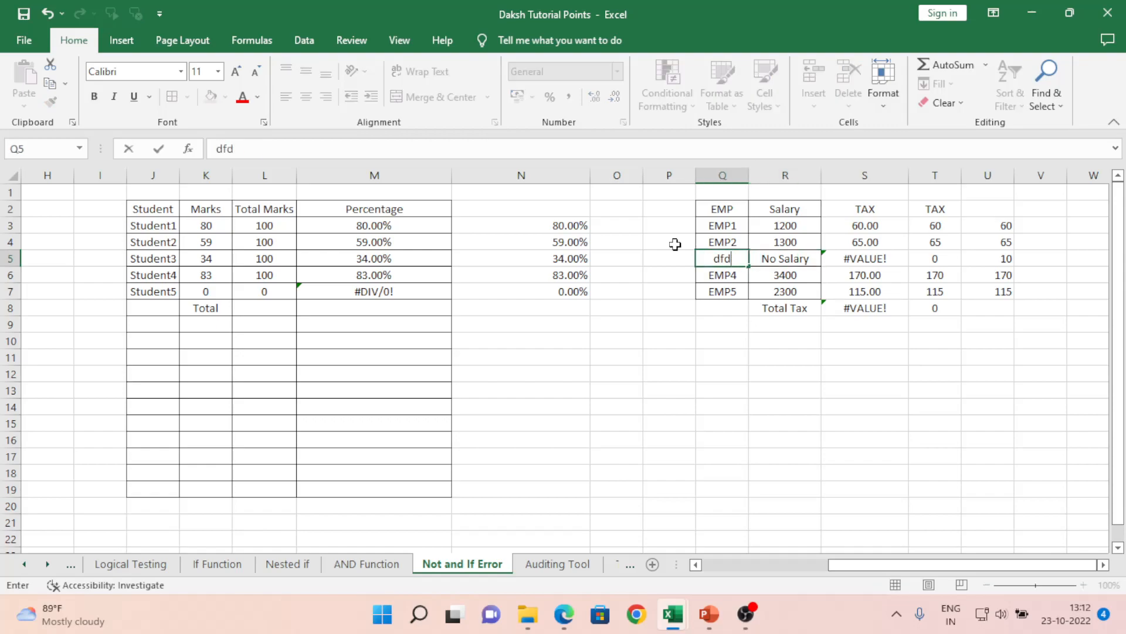
{"action": "key", "text": "Tab"}
{"action": "type", "text": "dfd"}
{"action": "key", "text": "Tab"}
Step: Try clearing the contents of Q5:S5, and undo the deletion
{"action": "key", "text": "Left"}
{"action": "key", "text": "Left"}
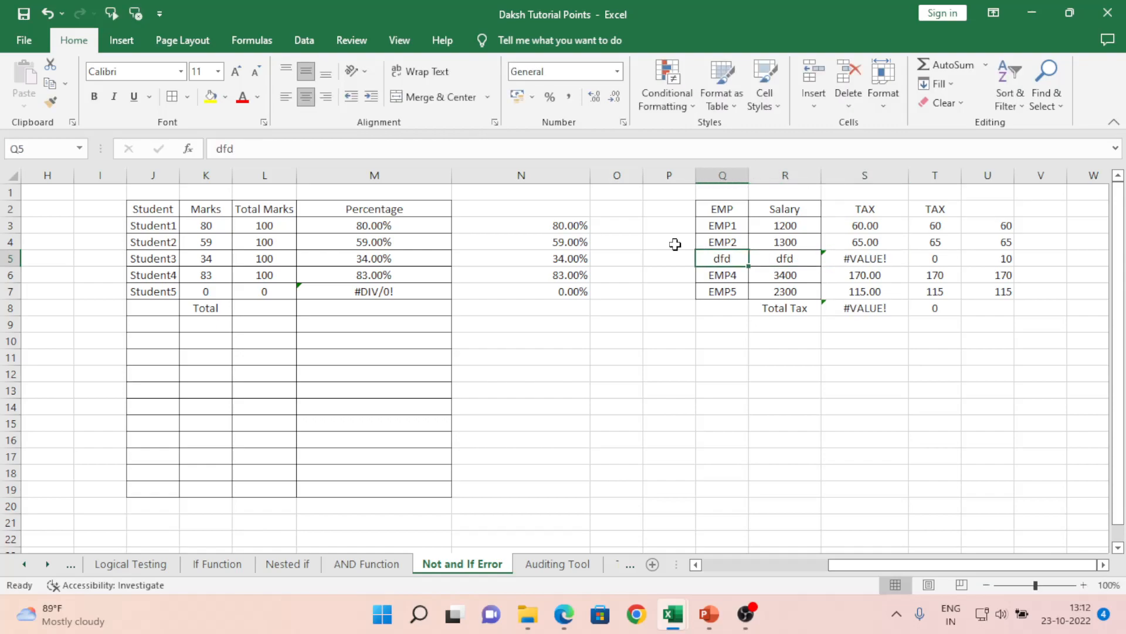
{"action": "key", "text": "shift+Right"}
{"action": "key", "text": "shift+Right"}
{"action": "key", "text": "Delete"}
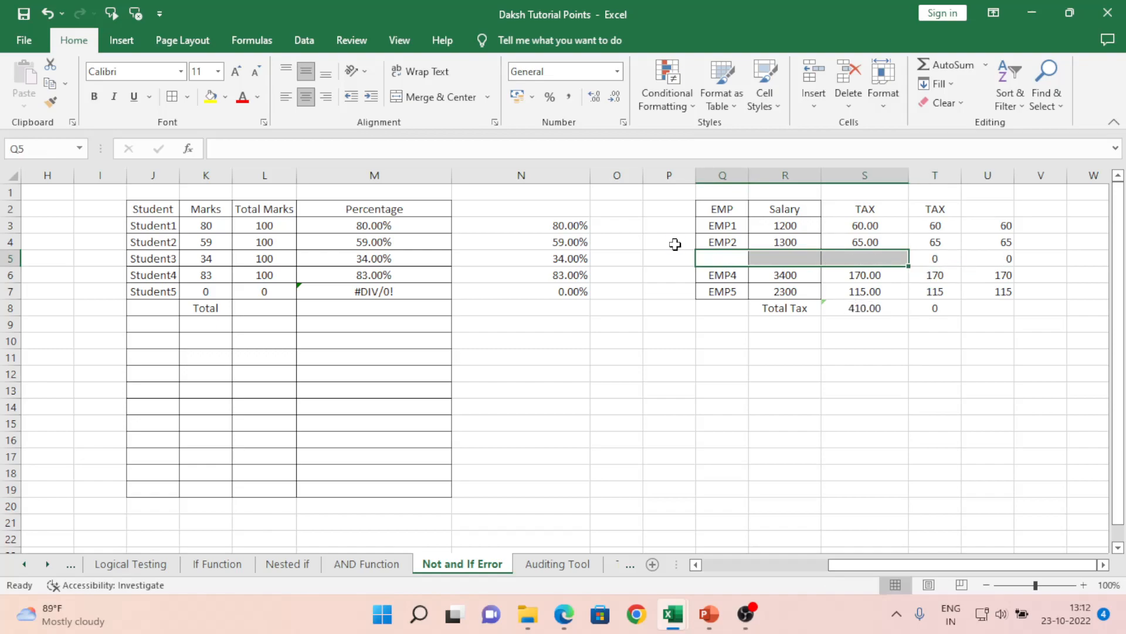
{"action": "key", "text": "Down"}
{"action": "key", "text": "Up"}
{"action": "key", "text": "ctrl+z"}
Step: Examine the IFERROR formula in U5 against the text entry in salary cell R5
{"action": "key", "text": "Left"}
{"action": "key", "text": "Right"}
{"action": "key", "text": "Right"}
{"action": "key", "text": "Right"}
{"action": "key", "text": "Right"}
{"action": "key", "text": "Right"}
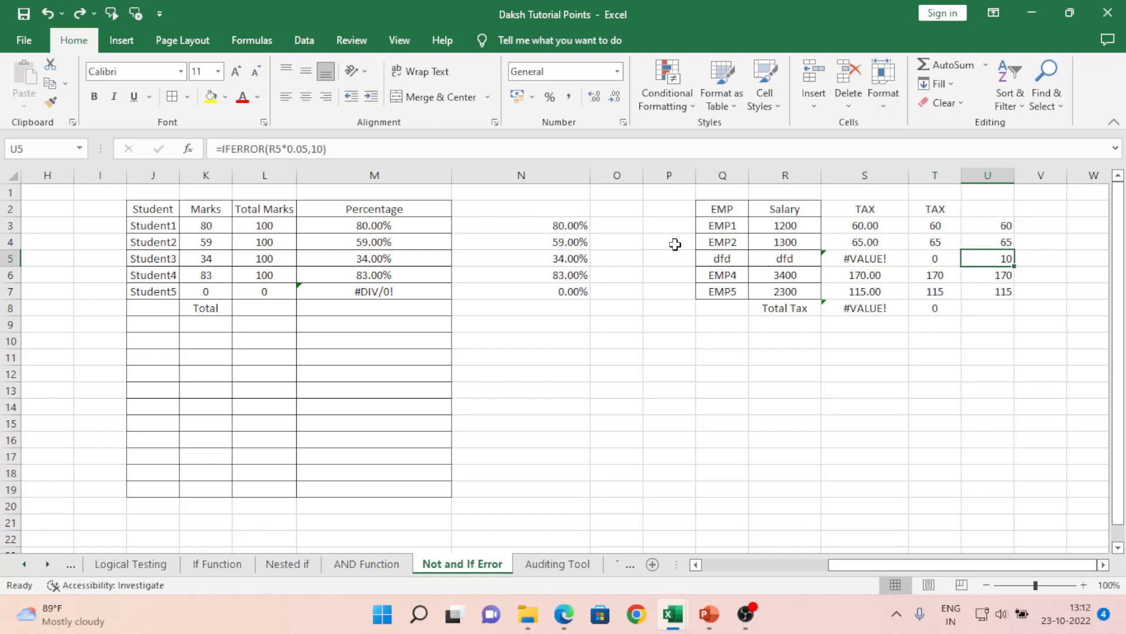
{"action": "key", "text": "Left"}
{"action": "key", "text": "Left"}
{"action": "key", "text": "Left"}
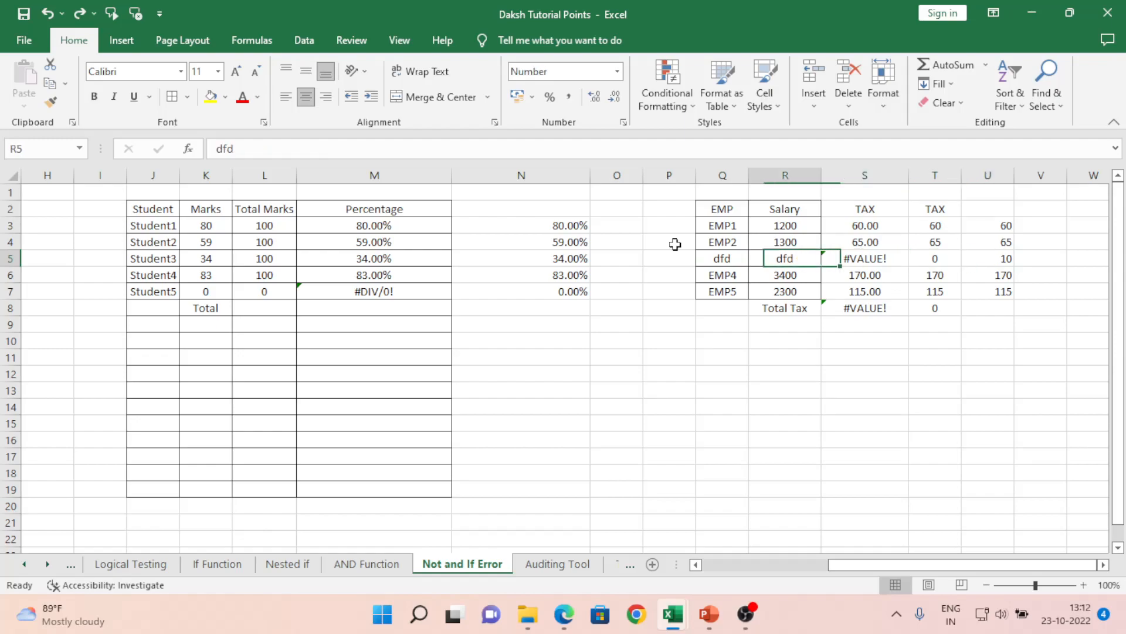
Step: Try clearing only the employee and salary cells Q5:R5, and undo the deletion
{"action": "key", "text": "Left"}
{"action": "key", "text": "shift+Right"}
{"action": "key", "text": "Delete"}
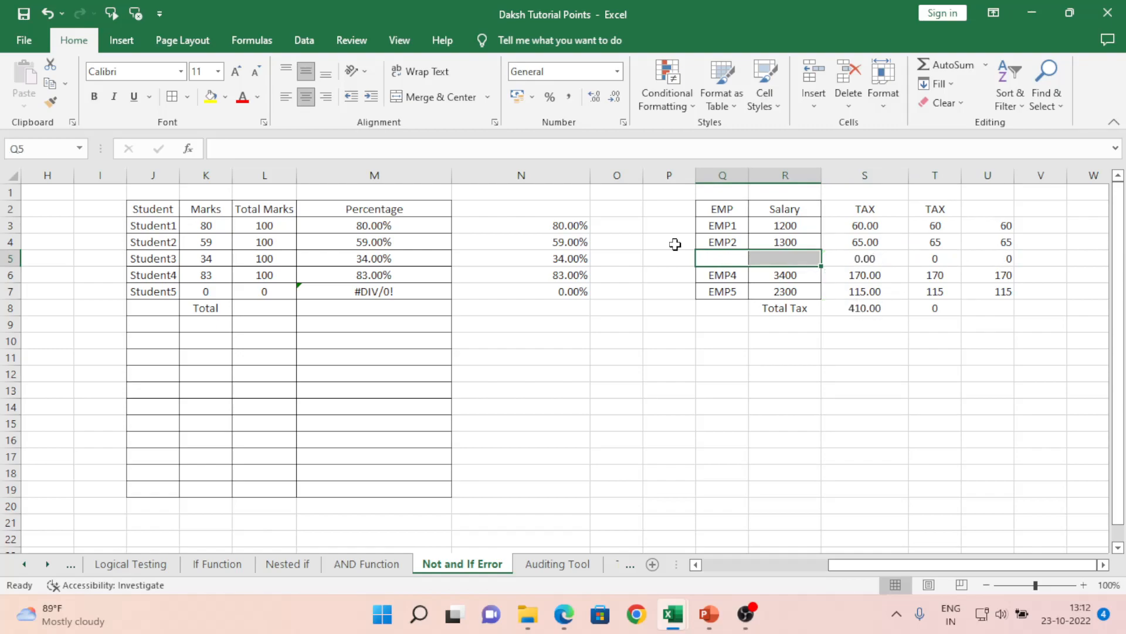
{"action": "key", "text": "ctrl+z"}
{"action": "key", "text": "Left"}
{"action": "key", "text": "Right"}
{"action": "key", "text": "shift+Right"}
{"action": "key", "text": "shift+Left"}
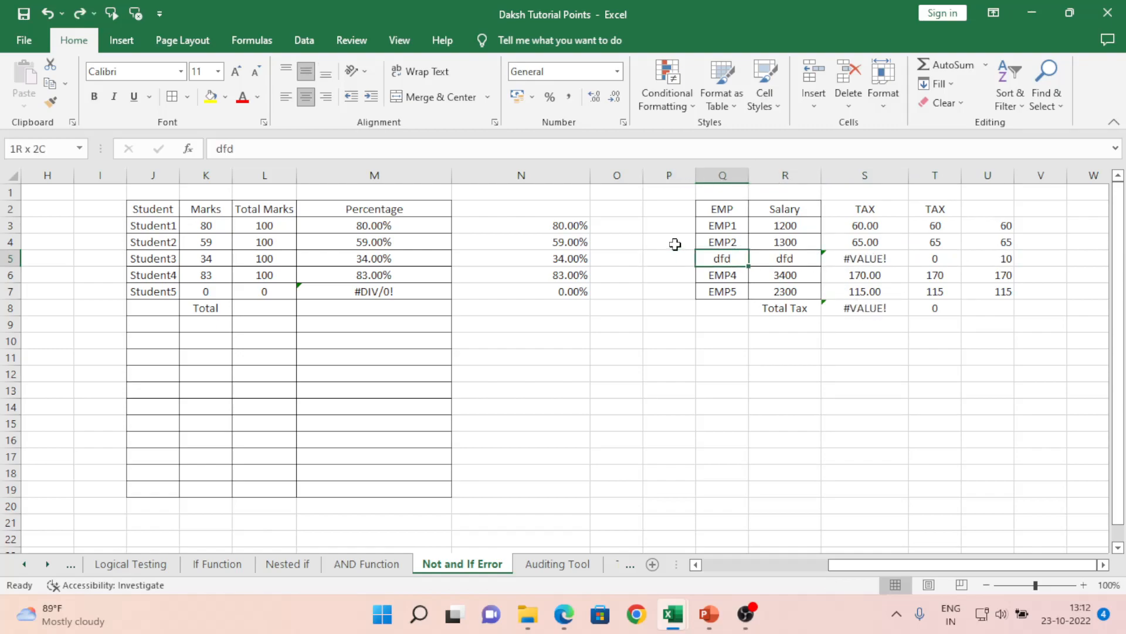
Step: Clear the employee cell Q5 and check the IFERROR formula in U5
{"action": "key", "text": "Delete"}
{"action": "key", "text": "Down"}
{"action": "key", "text": "Up"}
{"action": "key", "text": "Right"}
{"action": "key", "text": "Right"}
{"action": "key", "text": "Right"}
{"action": "key", "text": "Right"}
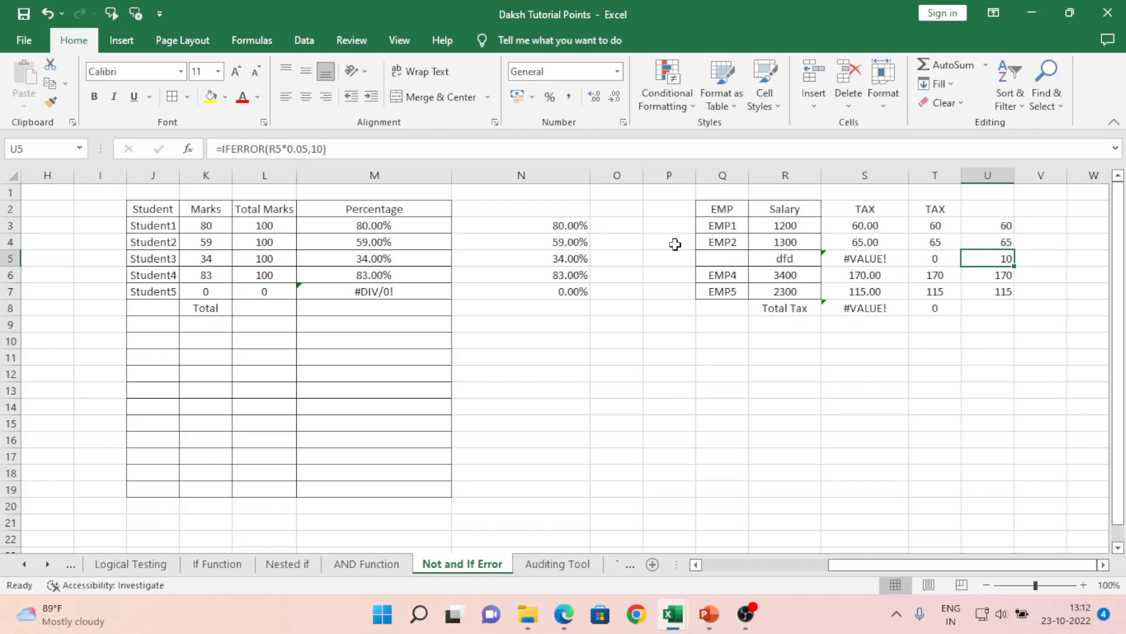
Step: Fill Q5 with the employee code EMP2 from the cell above
{"action": "key", "text": "Left"}
{"action": "key", "text": "Left"}
{"action": "key", "text": "Left"}
{"action": "key", "text": "Down"}
{"action": "key", "text": "Right"}
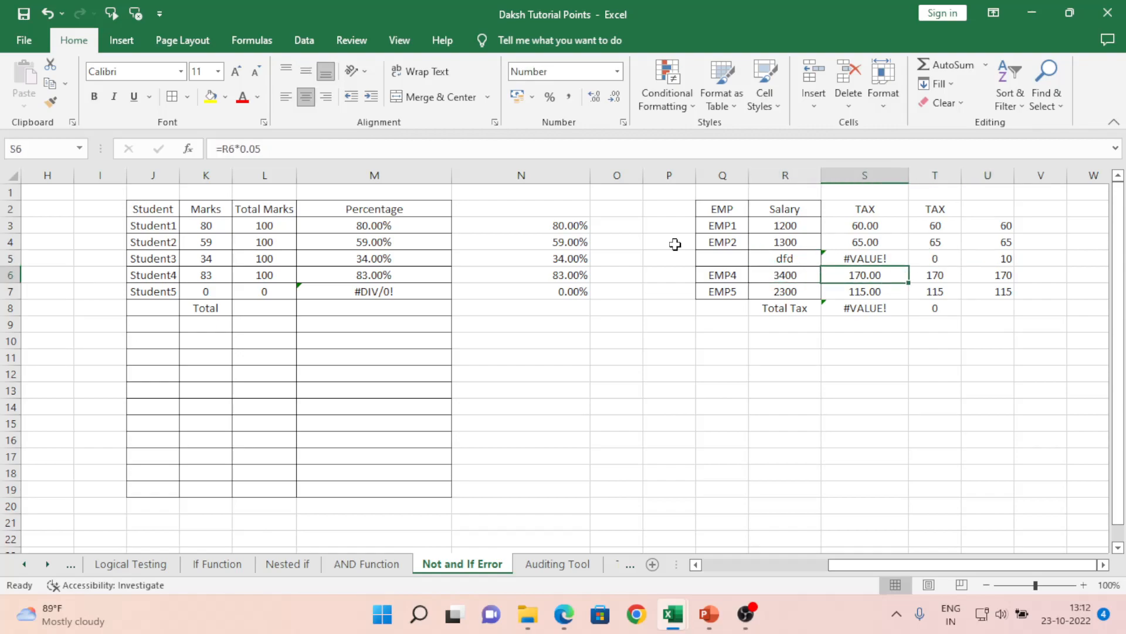
{"action": "key", "text": "Left"}
{"action": "key", "text": "Left"}
{"action": "key", "text": "Up"}
{"action": "key", "text": "ctrl+d"}
{"action": "key", "text": "Right"}
{"action": "key", "text": "Right"}
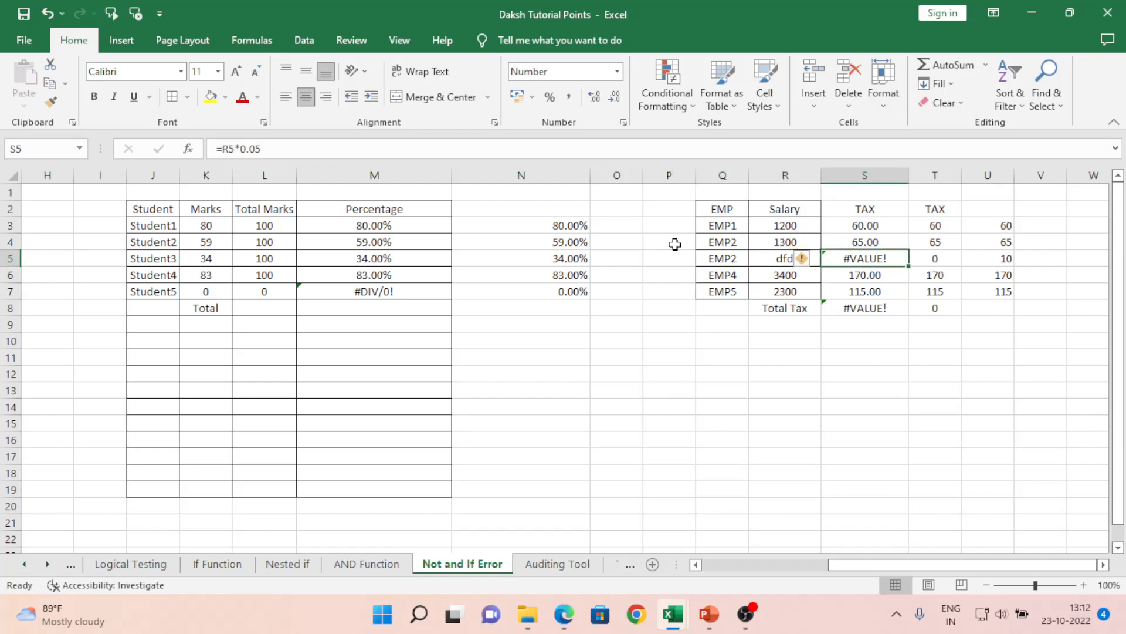
{"action": "key", "text": "Left"}
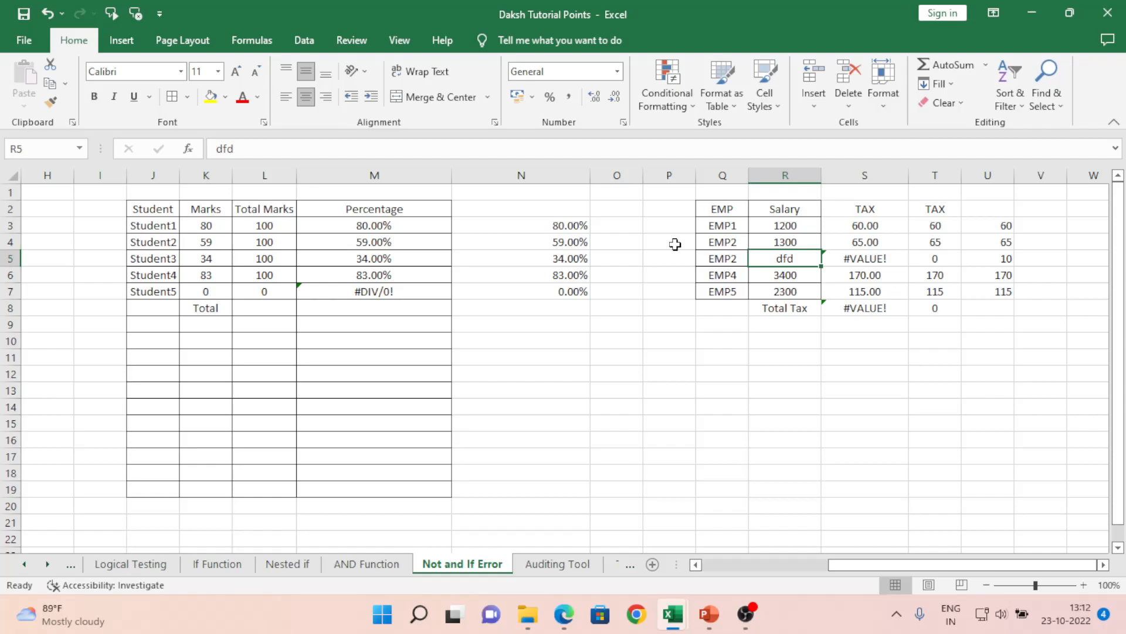
Step: Review the NOT Function and Iferror entries in column A at the start of the worksheet
{"action": "key", "text": "Left"}
{"action": "key", "text": "Home"}
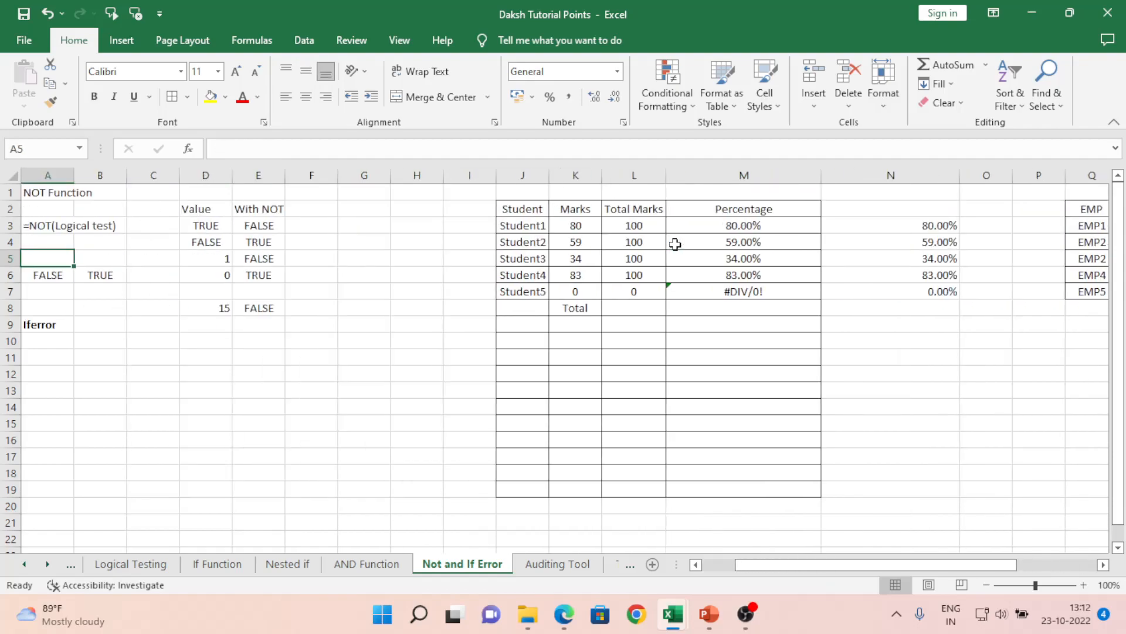
{"action": "key", "text": "Up"}
{"action": "key", "text": "Up"}
{"action": "key", "text": "Up"}
{"action": "key", "text": "Up"}
{"action": "key", "text": "Down"}
{"action": "key", "text": "Down"}
{"action": "key", "text": "Down"}
{"action": "key", "text": "Down"}
{"action": "key", "text": "Down"}
{"action": "key", "text": "Down"}
{"action": "key", "text": "Down"}
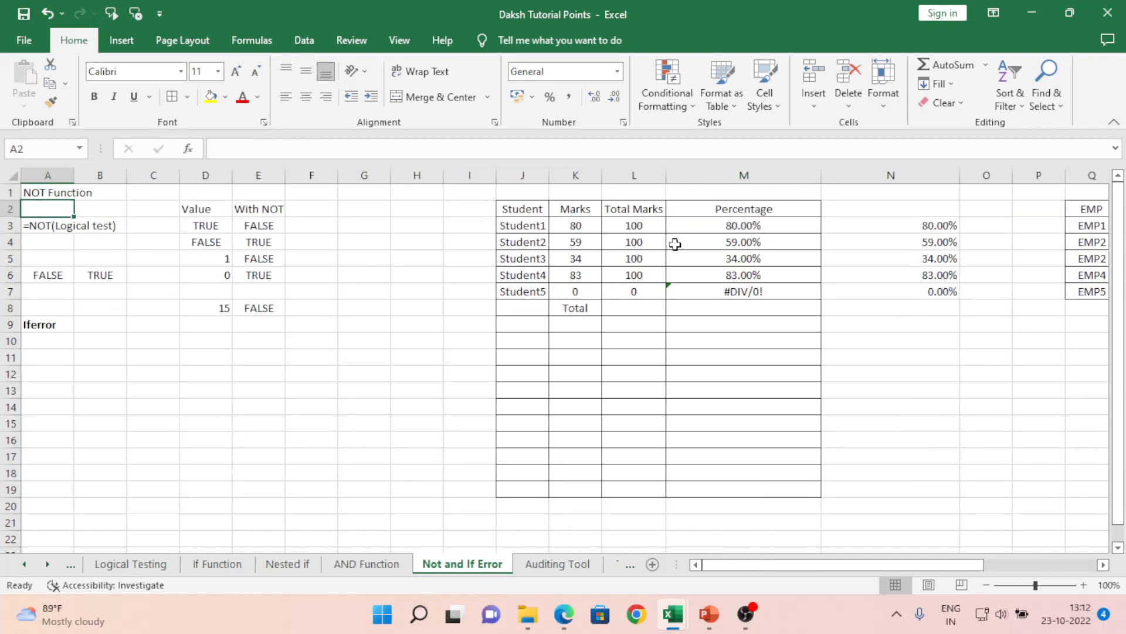
{"action": "key", "text": "Down"}
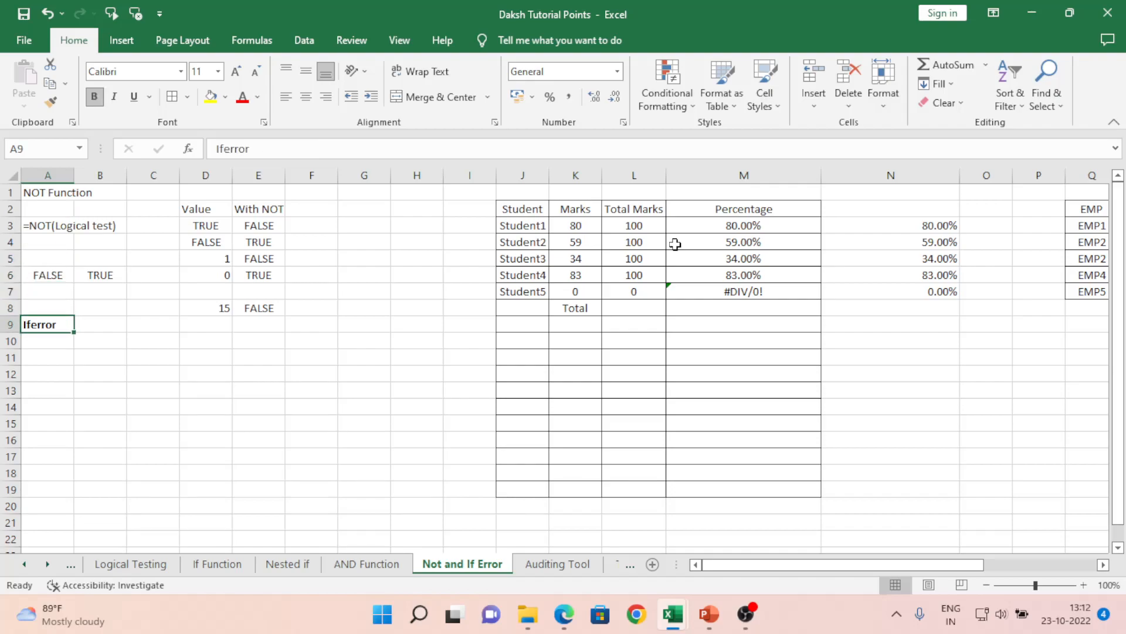